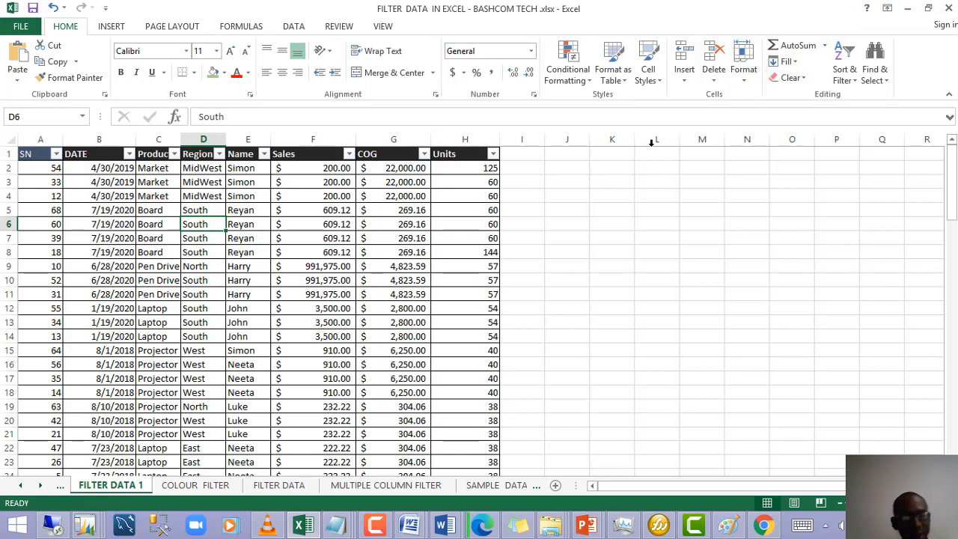
Step: Remove the filter drop-downs from the header row of the FILTER DATA 1 table
key(ctrl+shift+l)
click(398, 279)
click(394, 267)
click(313, 239)
click(289, 250)
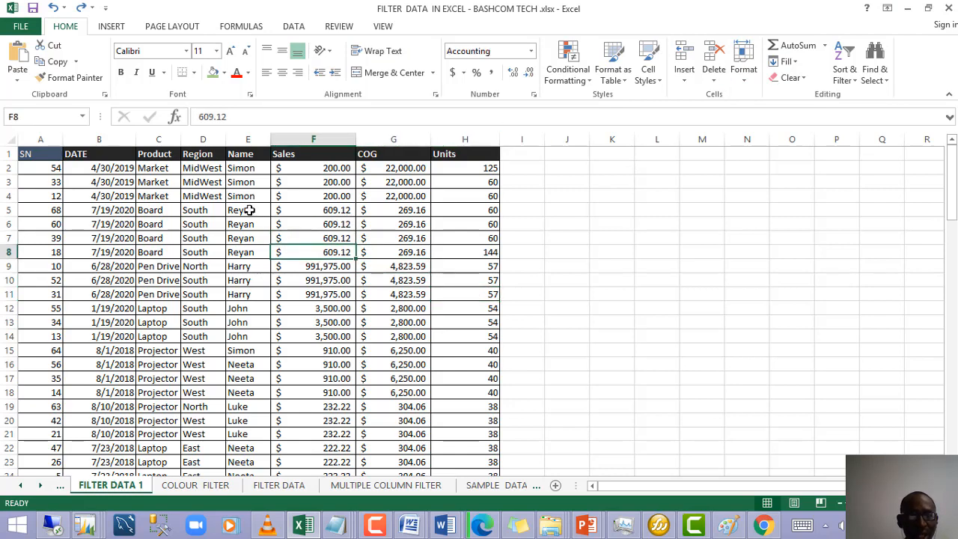
Step: Turn on filtering for the table, check its rows, and turn filtering off again
click(294, 26)
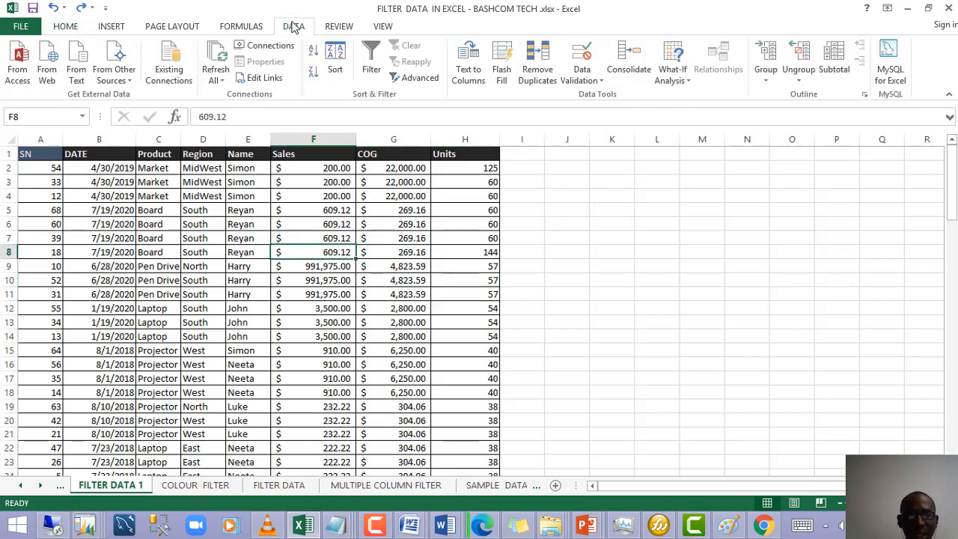
click(370, 63)
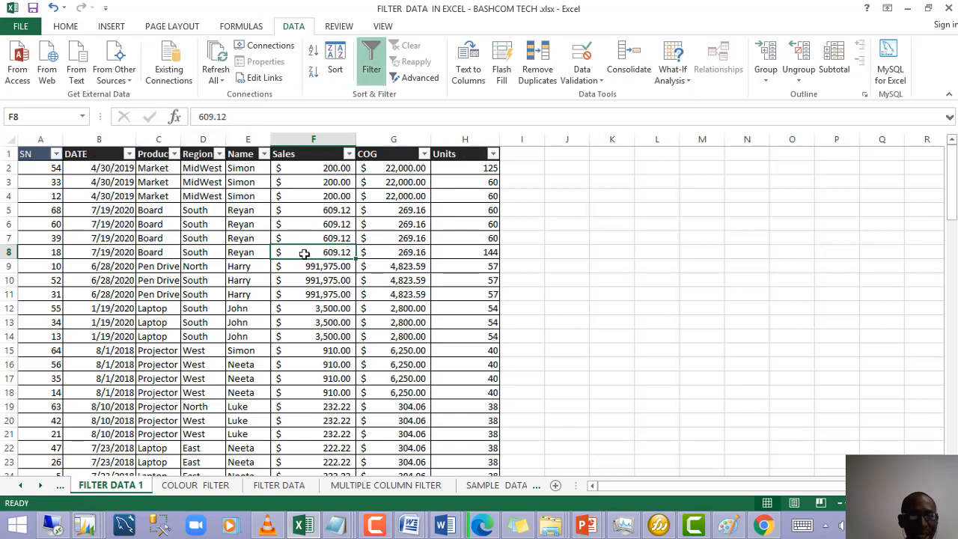
scroll(235, 283, down, 10)
scroll(247, 277, up, 10)
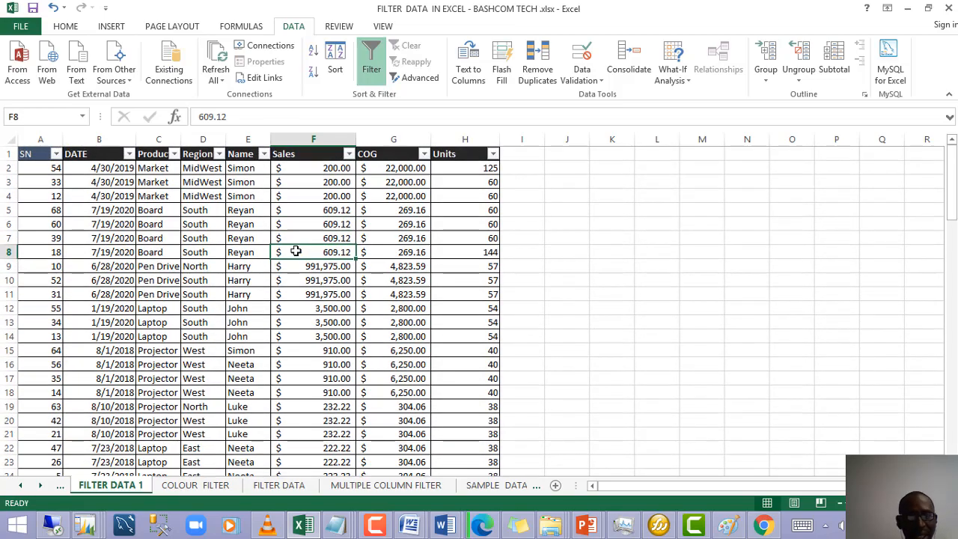
key(ctrl+shift+l)
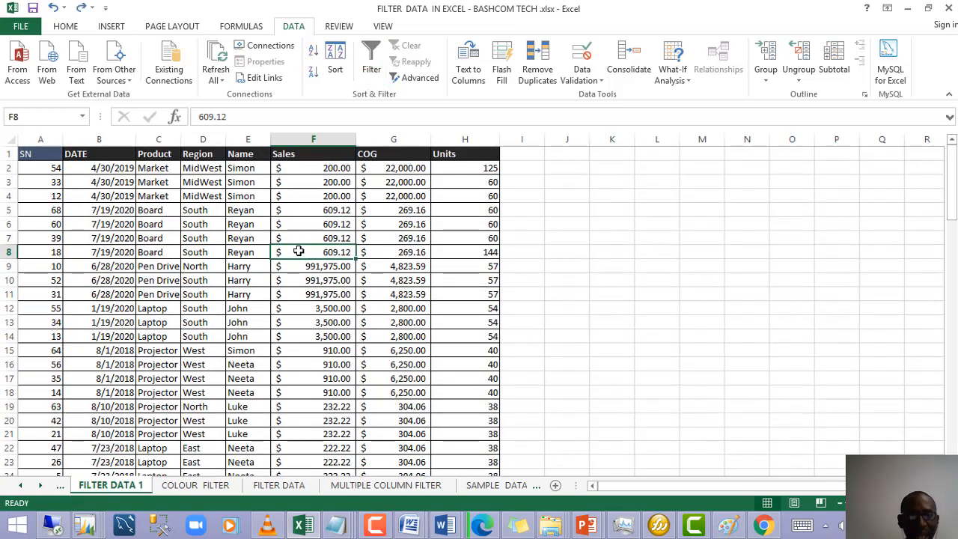
Step: Examine the filter options available for the selected Sales cell F8, and leave without applying one
right_click(298, 252)
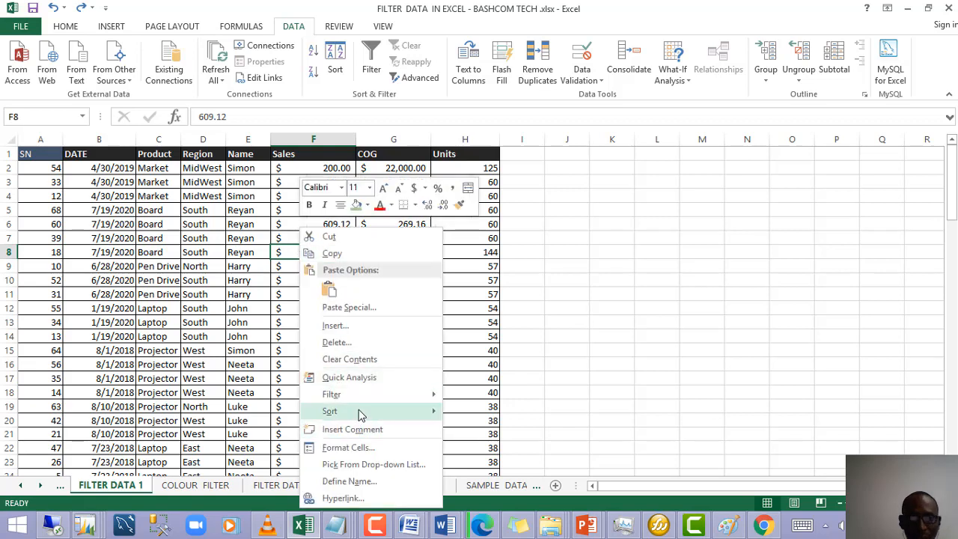
mouse_move(385, 398)
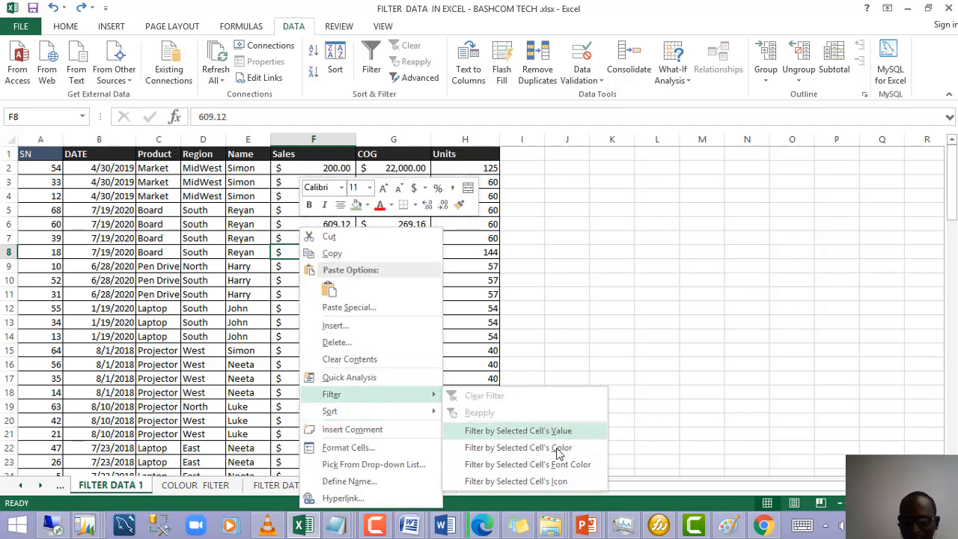
click(207, 337)
click(198, 291)
scroll(278, 274, down, 5)
scroll(268, 292, up, 2)
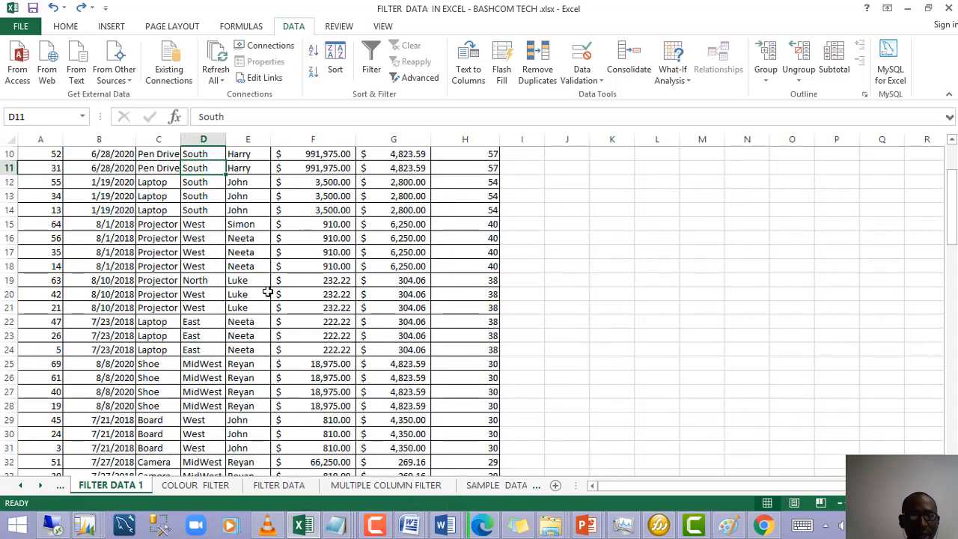
scroll(268, 292, up, 3)
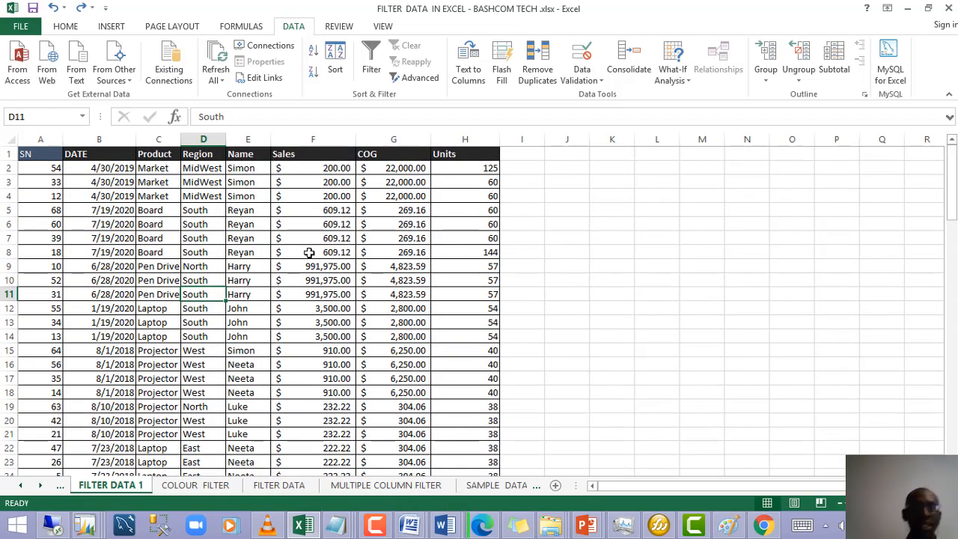
Step: Add filter drop-downs to every column header of the data table
click(309, 252)
click(253, 326)
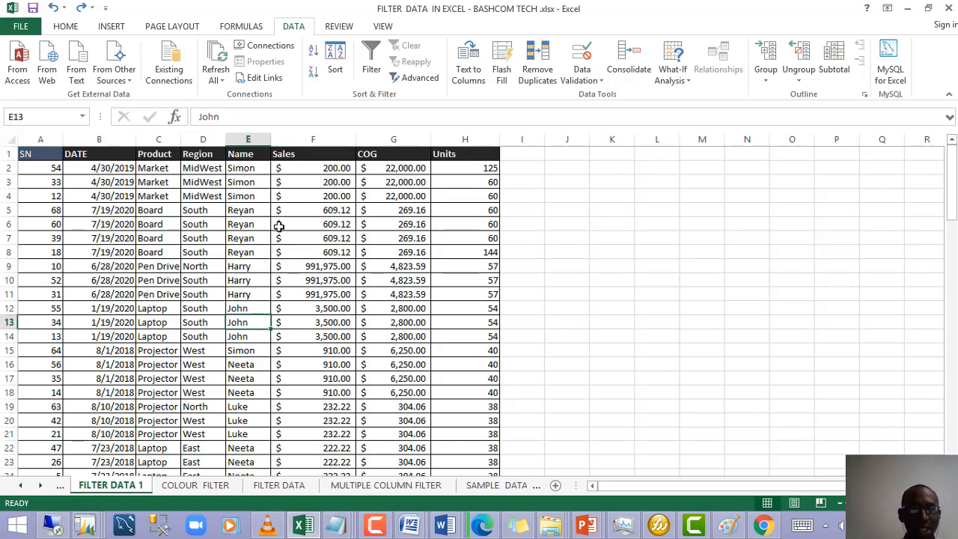
click(278, 226)
click(250, 322)
click(371, 56)
click(178, 252)
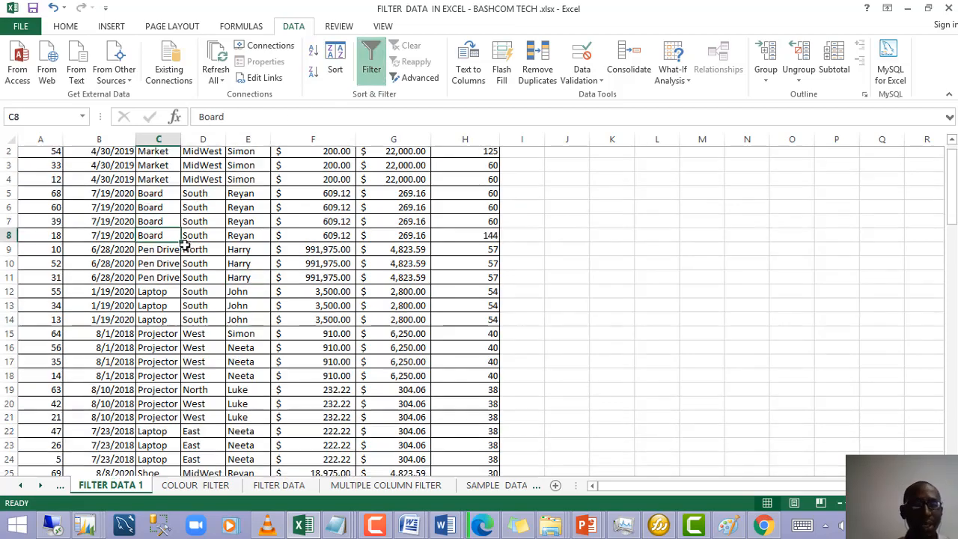
Step: Fill all the Region entries, from D2 to the end of the data, with green
scroll(254, 201, down, 5)
scroll(257, 205, up, 5)
click(199, 275)
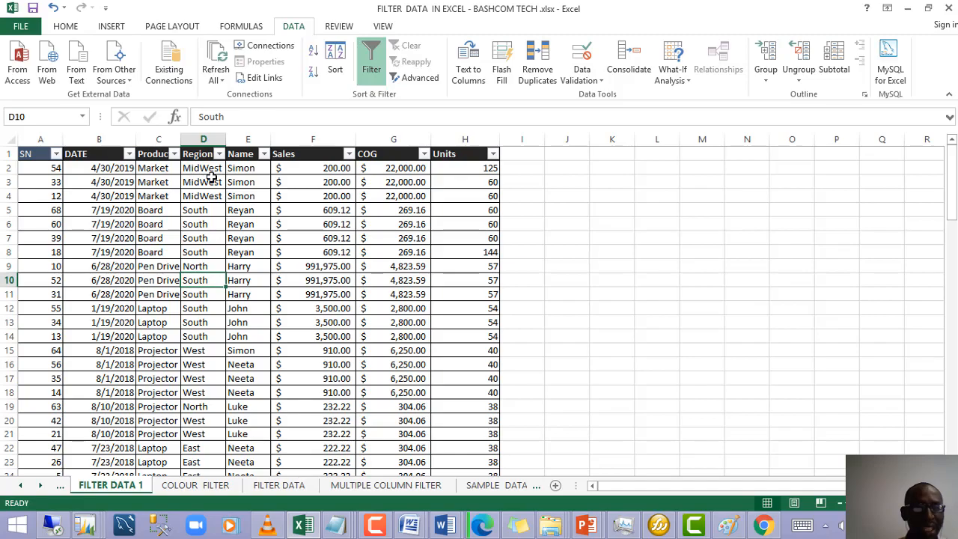
drag(202, 167, 199, 442)
scroll(202, 374, up, 7)
scroll(204, 364, up, 9)
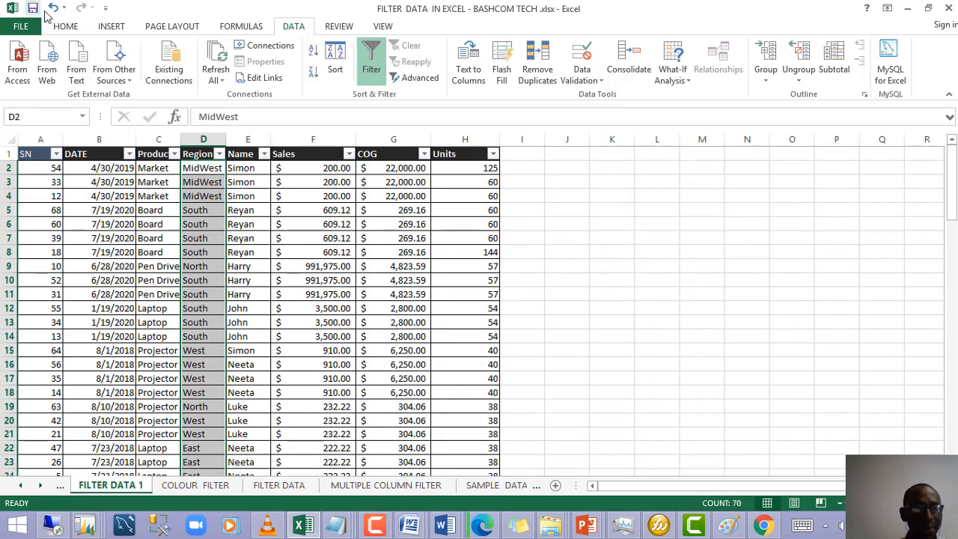
click(66, 26)
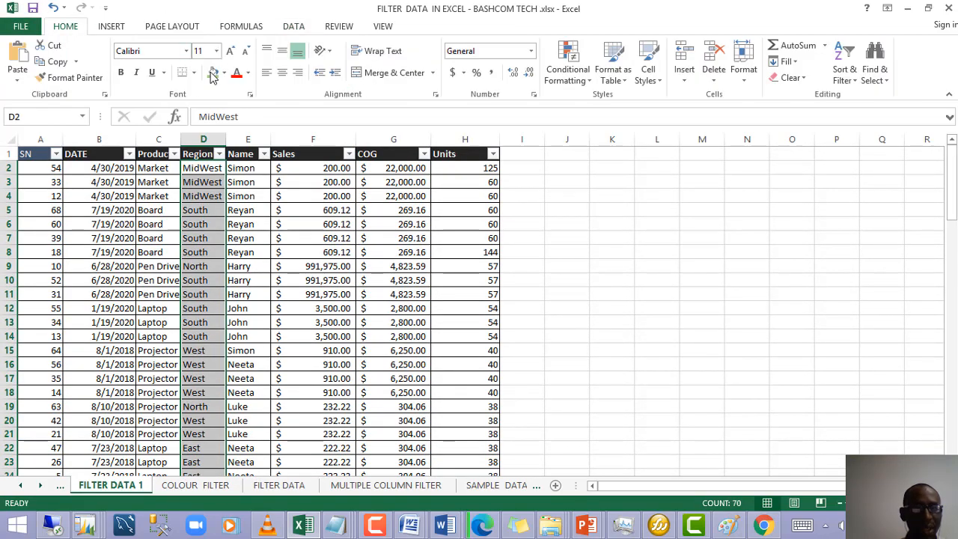
click(213, 73)
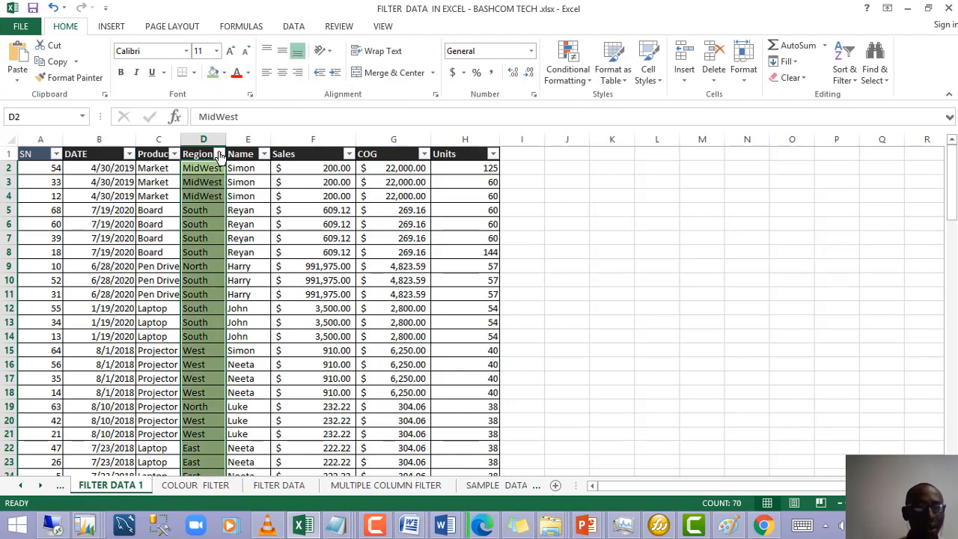
Step: Filter the Region column so that only the North records are shown
click(296, 29)
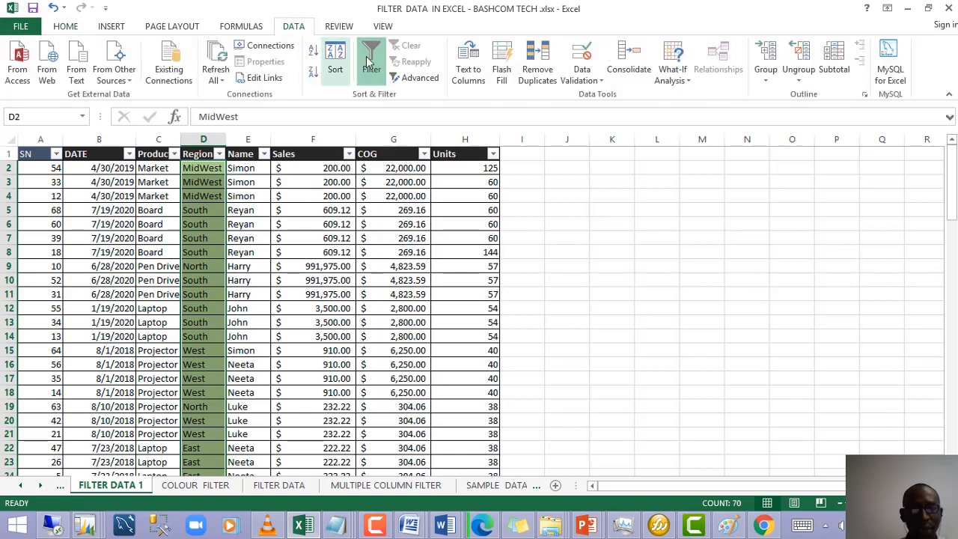
click(218, 154)
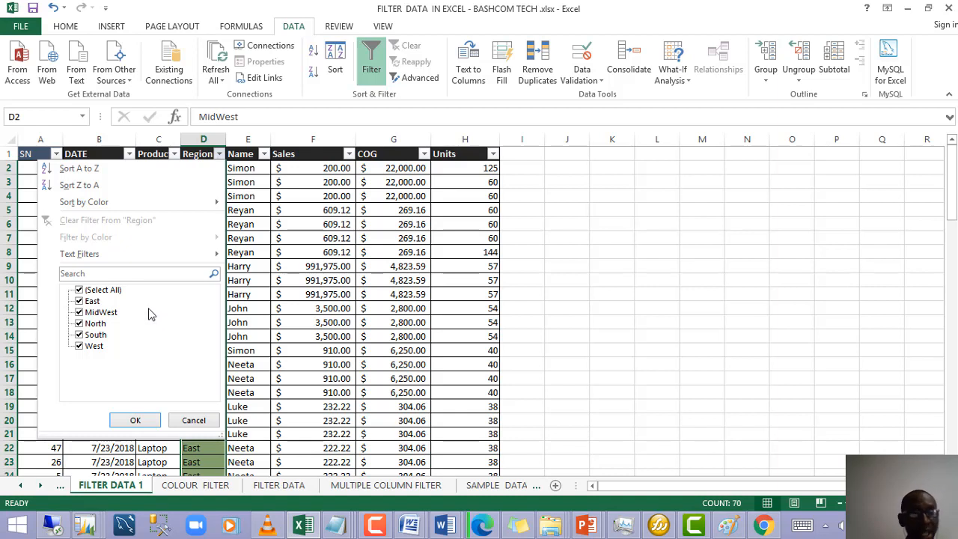
click(88, 292)
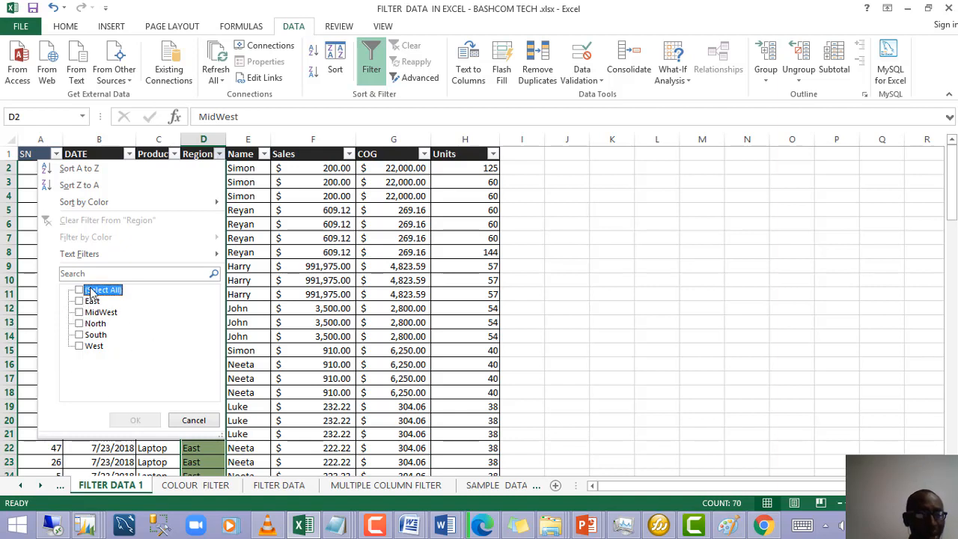
click(81, 325)
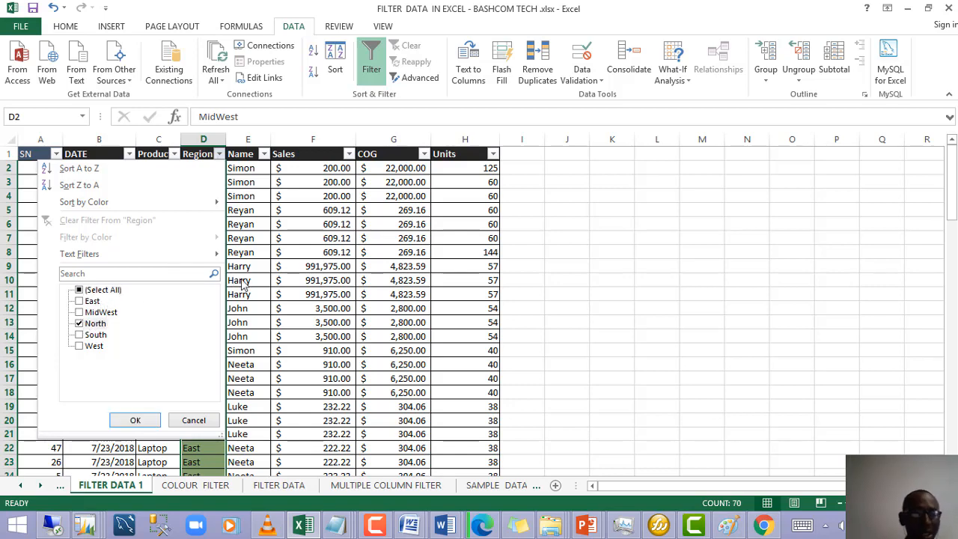
click(135, 420)
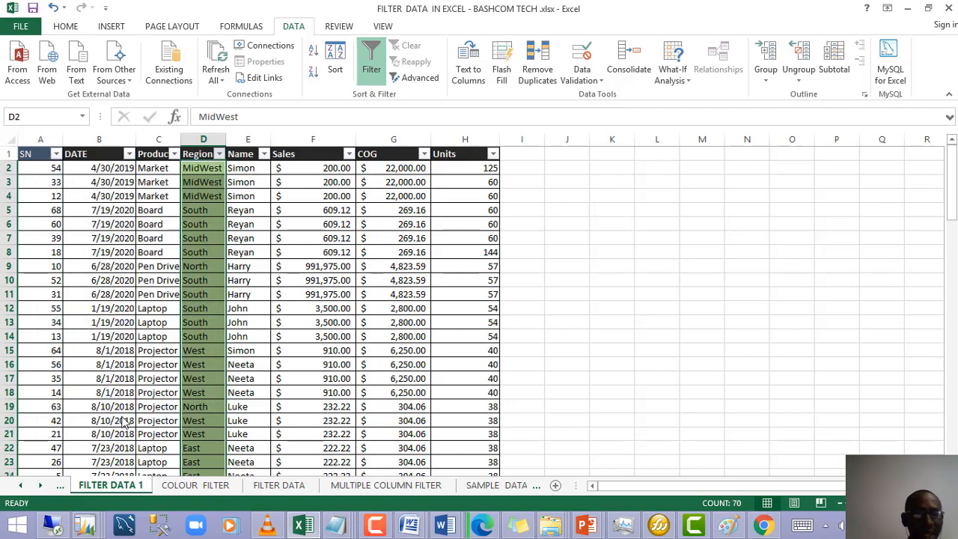
click(193, 320)
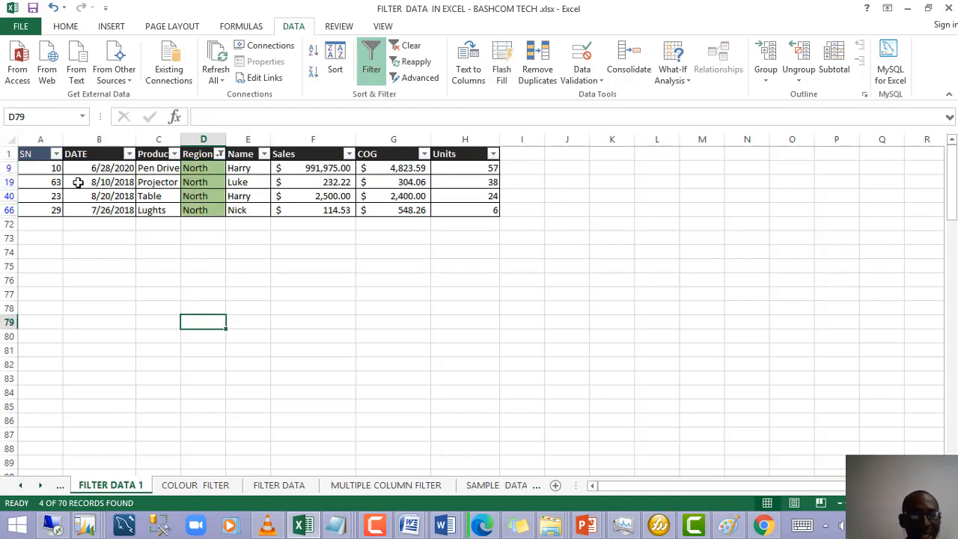
Step: Review the filtered North records, including their Sales, COG, Units and DATE values
drag(34, 153, 483, 210)
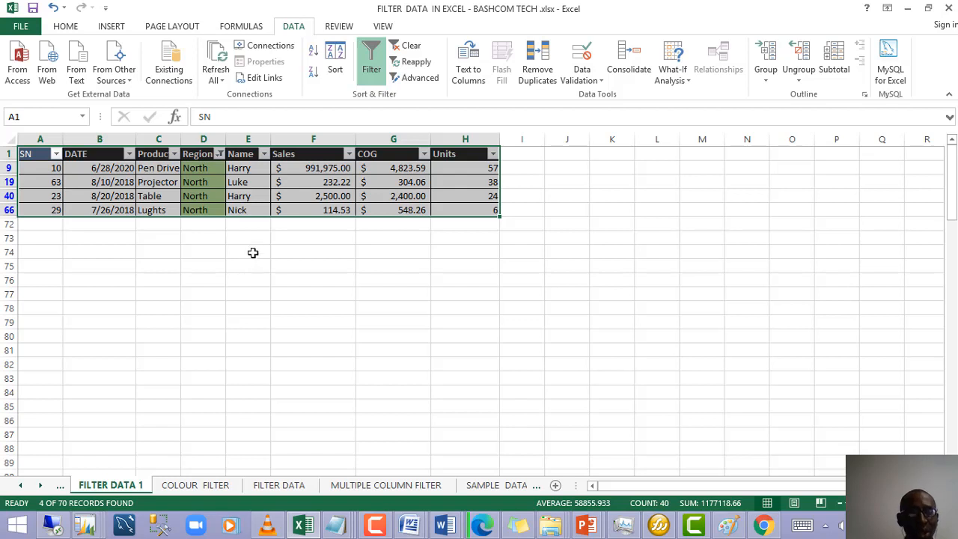
drag(317, 173, 335, 194)
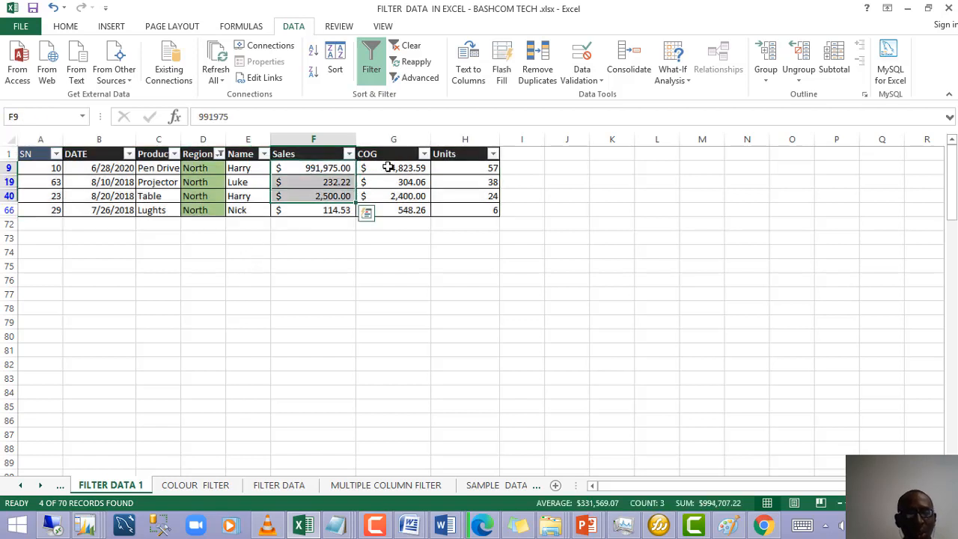
drag(389, 168, 387, 199)
drag(439, 169, 449, 196)
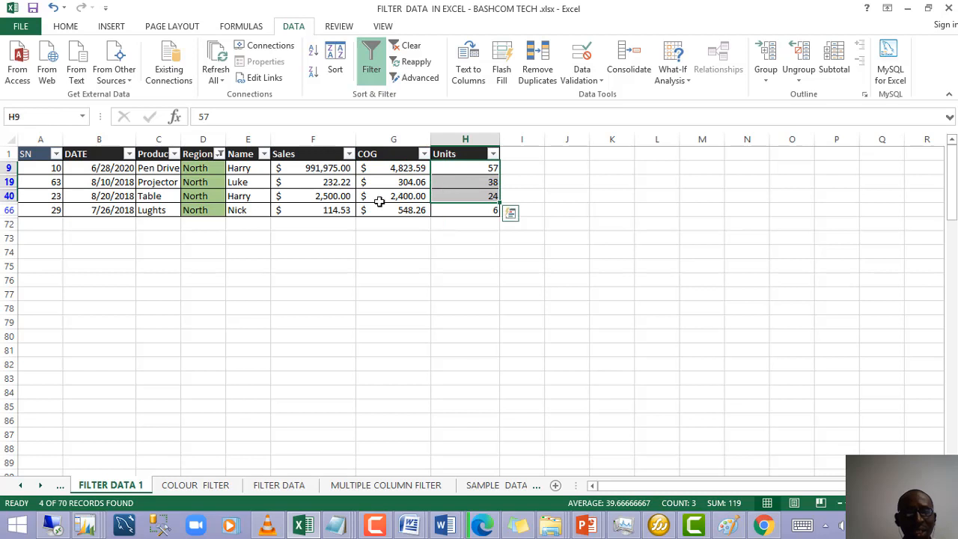
drag(105, 169, 105, 204)
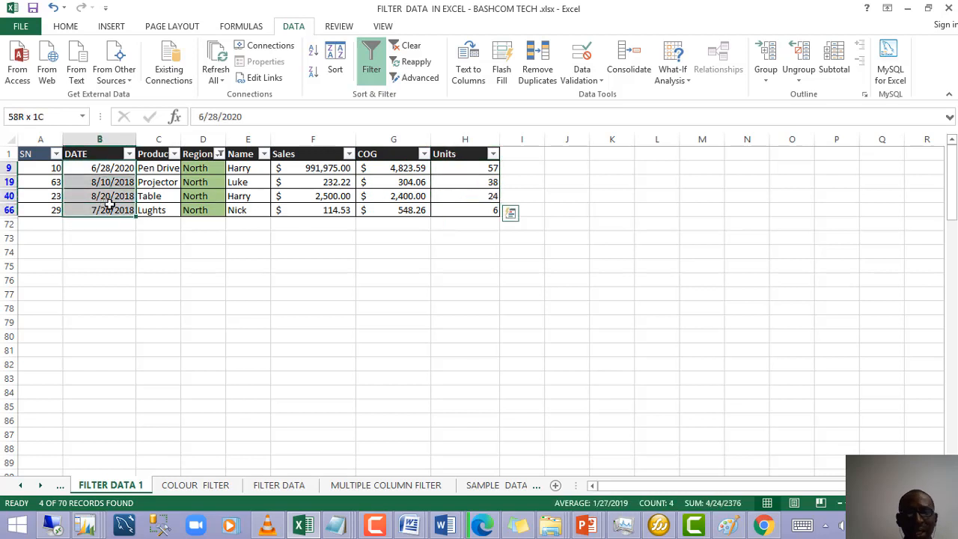
click(258, 208)
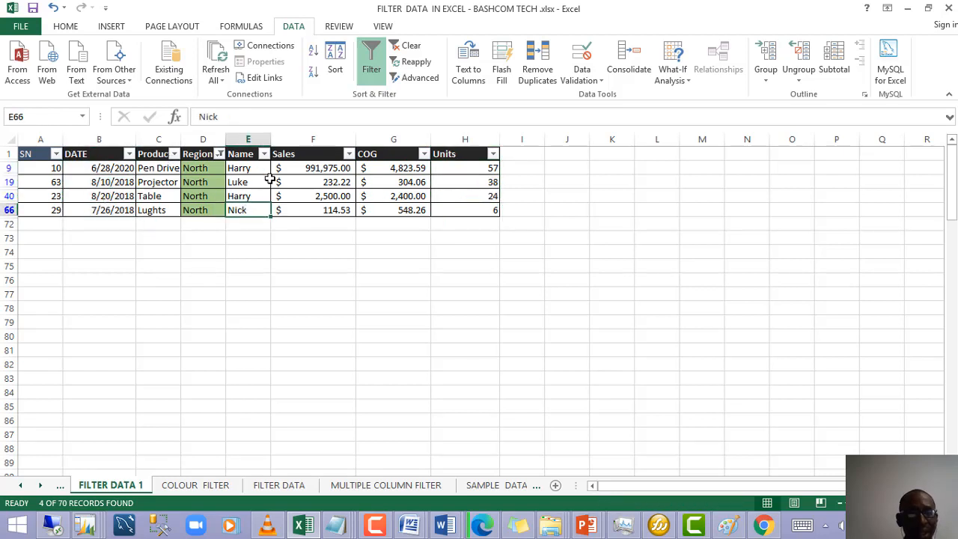
Step: Turn off the table's filter to bring back all regions
click(219, 153)
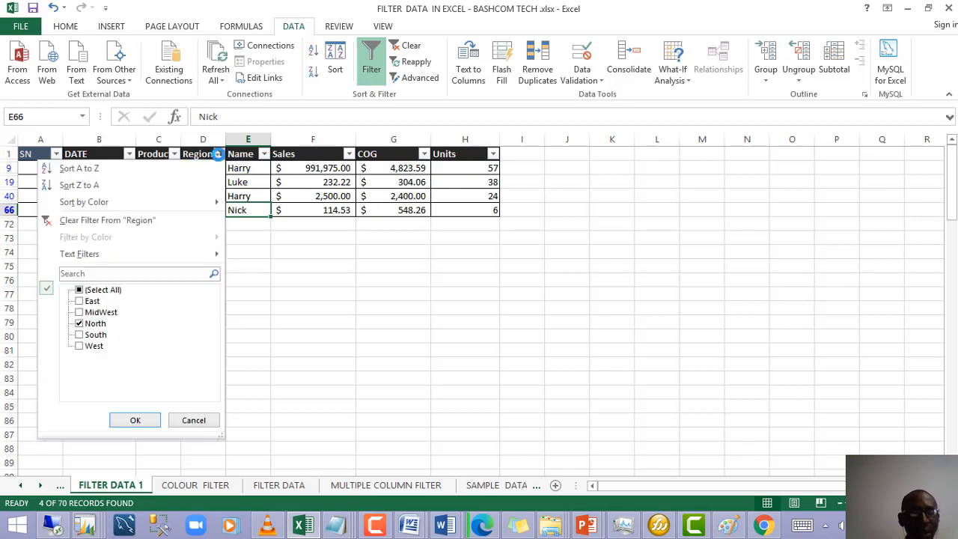
click(301, 186)
click(372, 66)
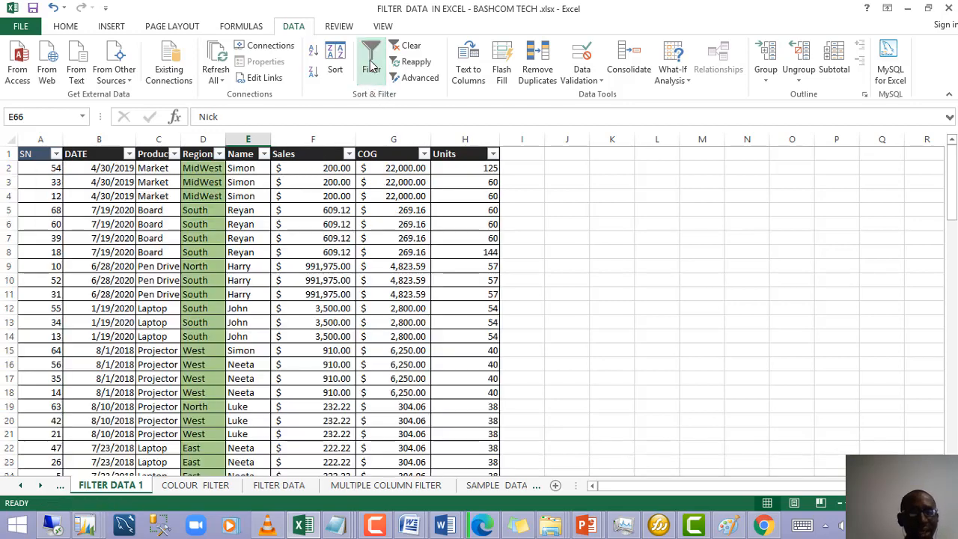
Step: Look through the unfiltered rows and check the regions listed in the green Region column
click(203, 294)
scroll(200, 299, down, 1)
scroll(217, 292, up, 1)
scroll(222, 289, down, 6)
scroll(224, 292, up, 6)
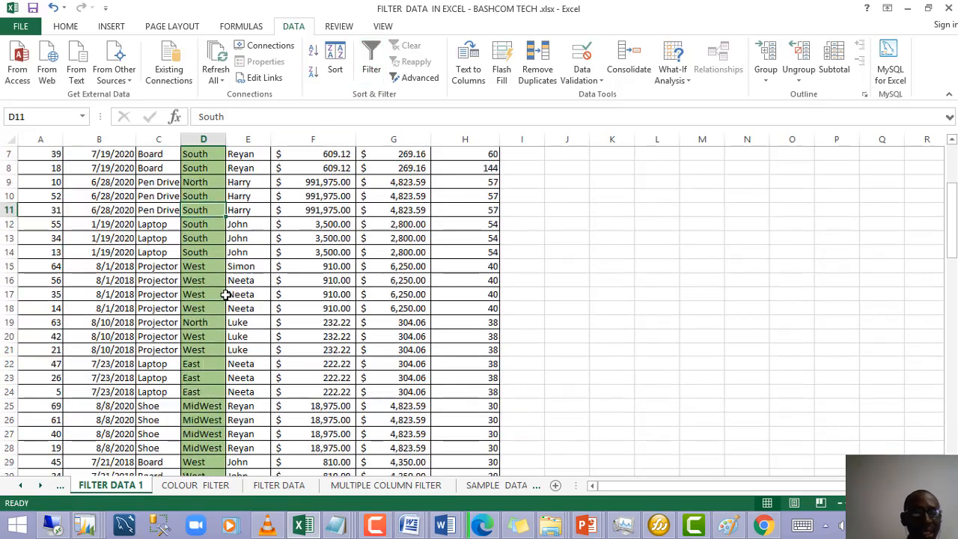
scroll(229, 294, down, 5)
scroll(228, 293, up, 1)
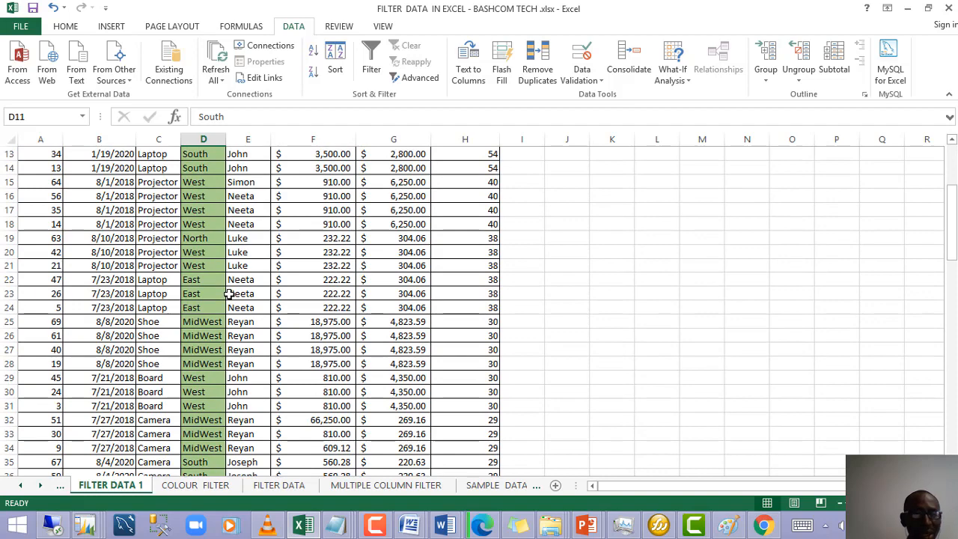
scroll(229, 293, up, 4)
click(232, 295)
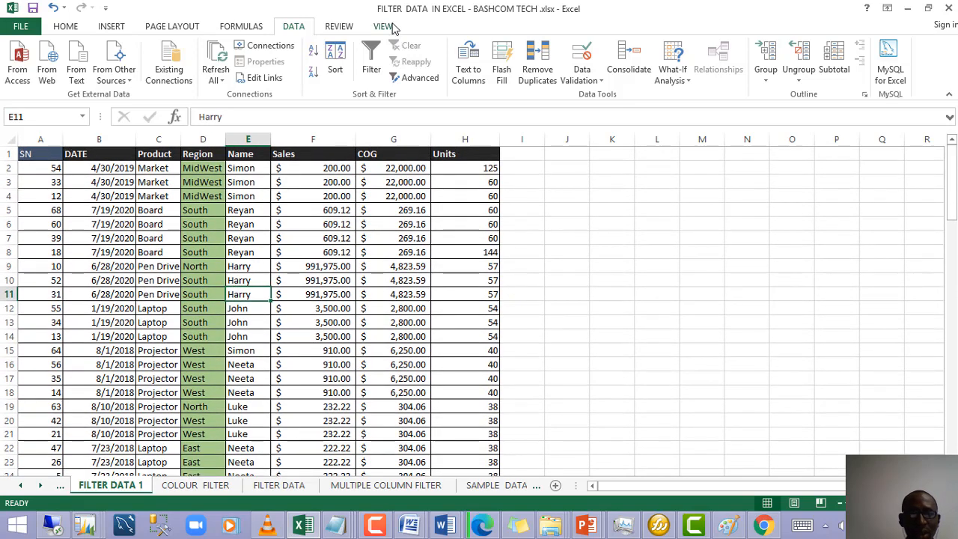
Step: Turn filtering on for the table and filter the Region column to South only
click(372, 63)
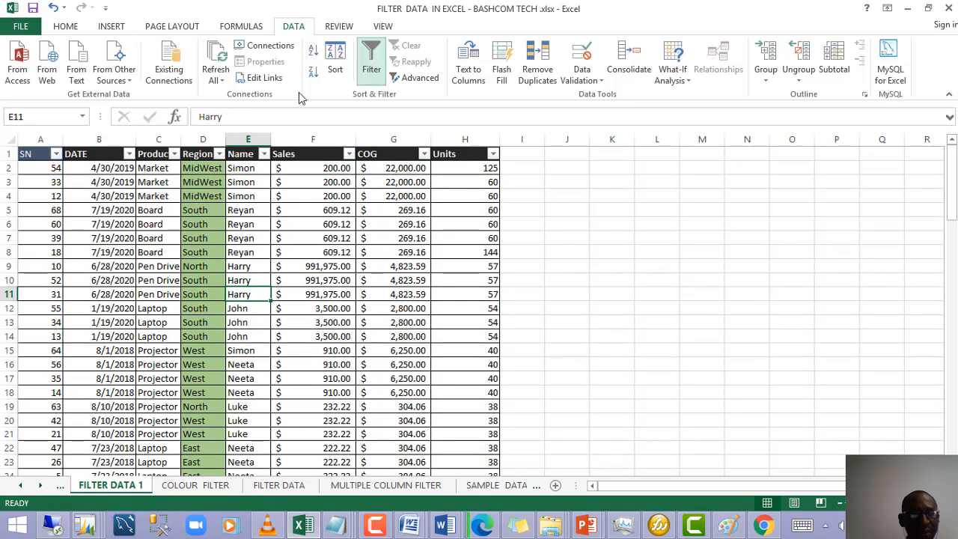
click(219, 154)
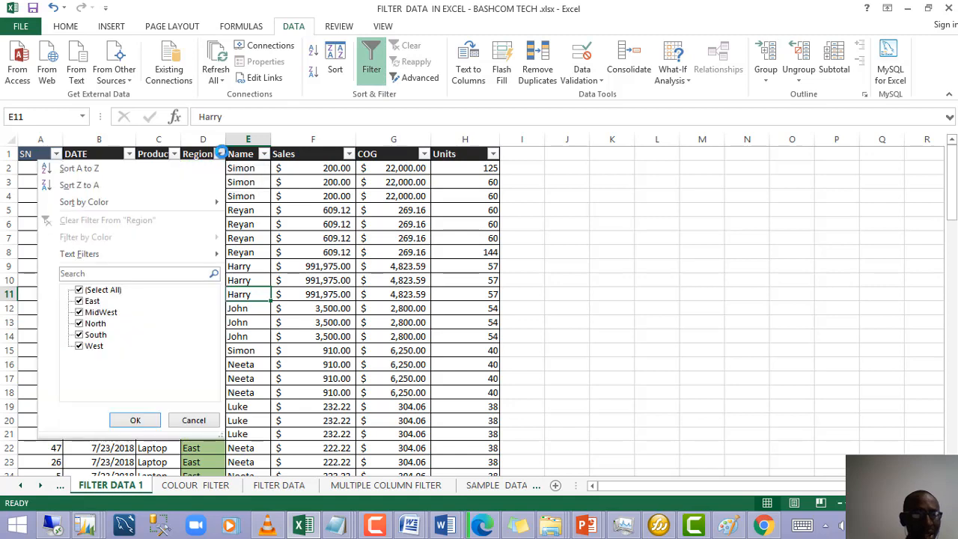
click(79, 290)
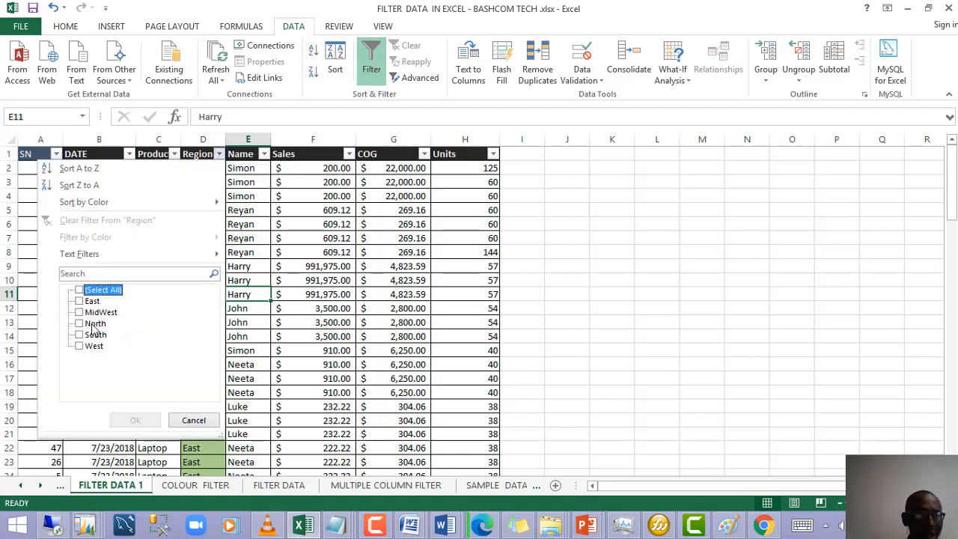
click(80, 334)
click(135, 420)
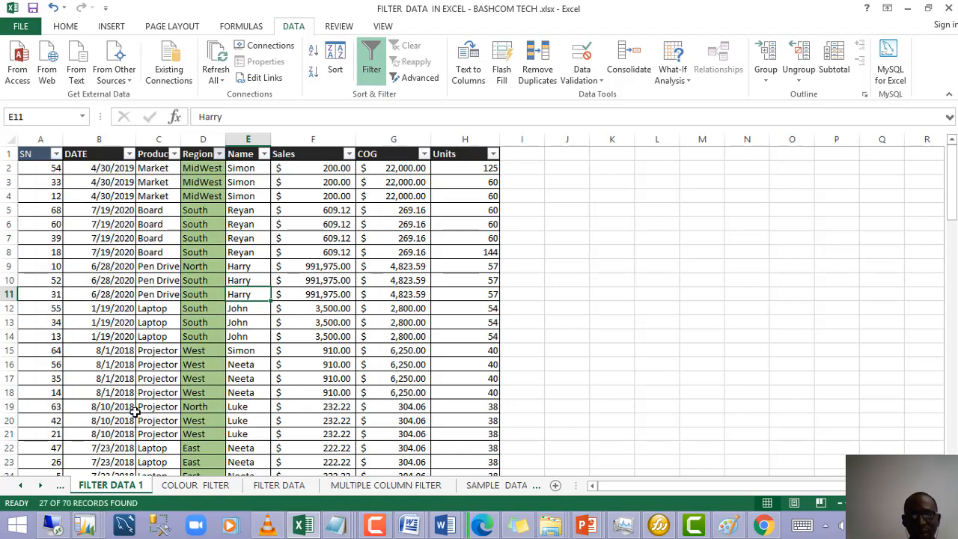
Step: Review the filtered South records and their Sales values from the first row to the last
scroll(236, 309, down, 9)
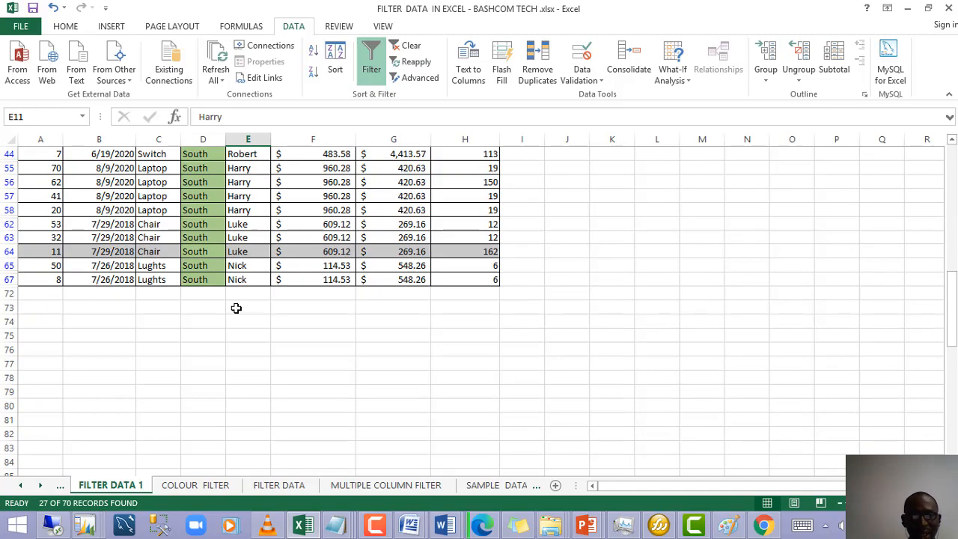
scroll(237, 308, up, 10)
scroll(255, 255, down, 5)
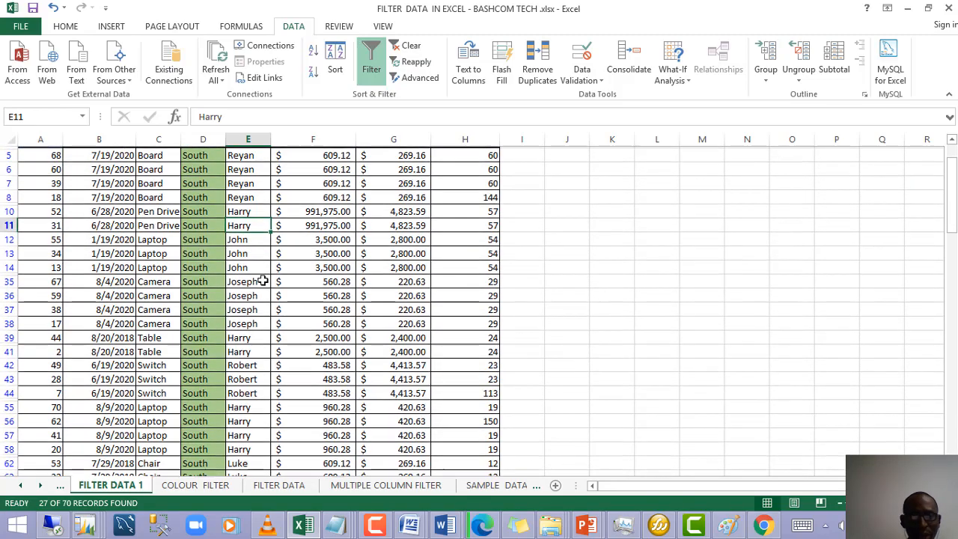
scroll(264, 280, up, 3)
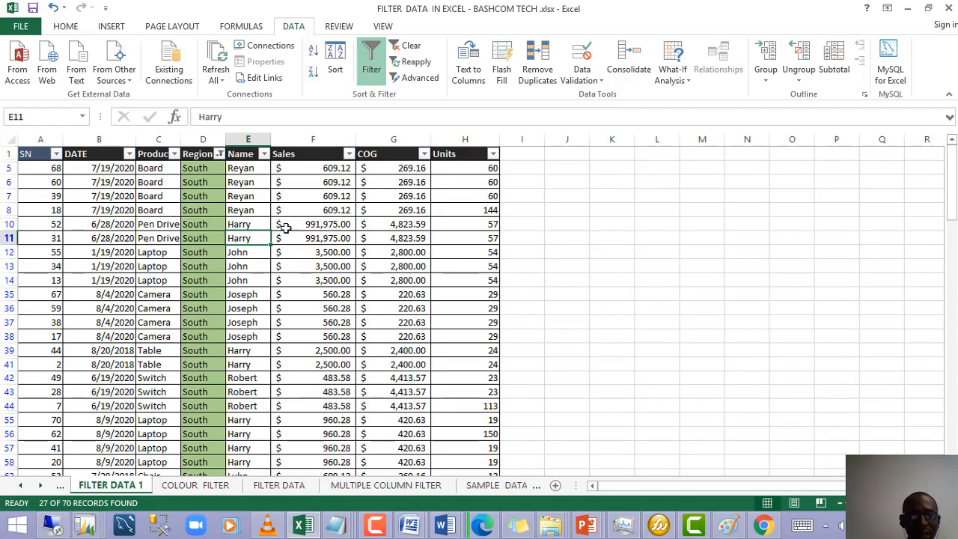
click(346, 226)
scroll(348, 229, down, 3)
scroll(419, 258, up, 3)
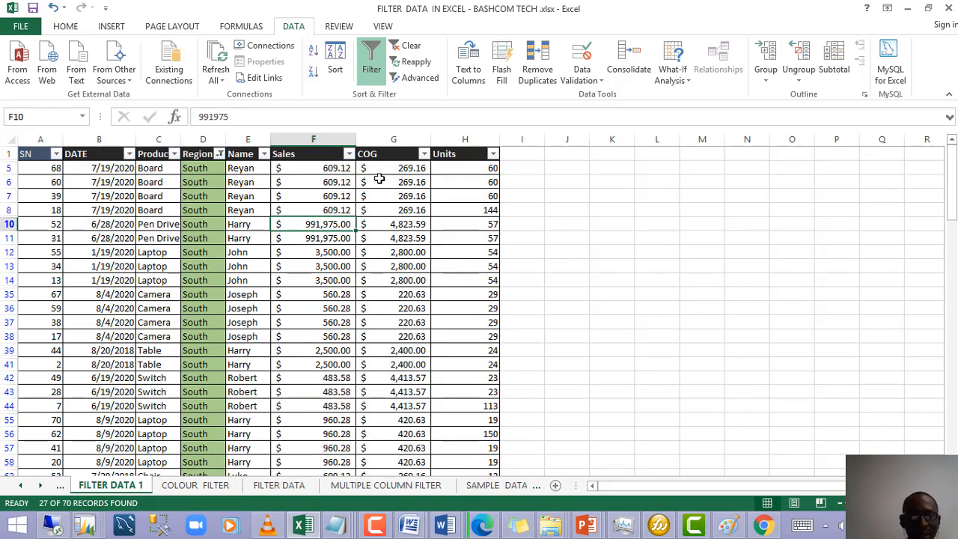
Step: Total the filtered Sales values with AutoSum in cell F72 and check the resulting formula
drag(328, 166, 309, 443)
click(66, 26)
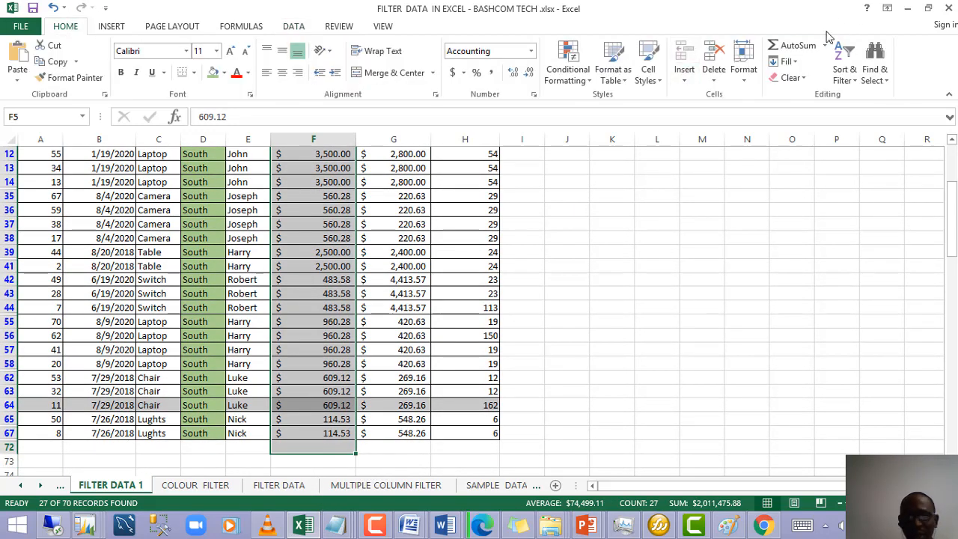
click(796, 44)
scroll(408, 250, down, 7)
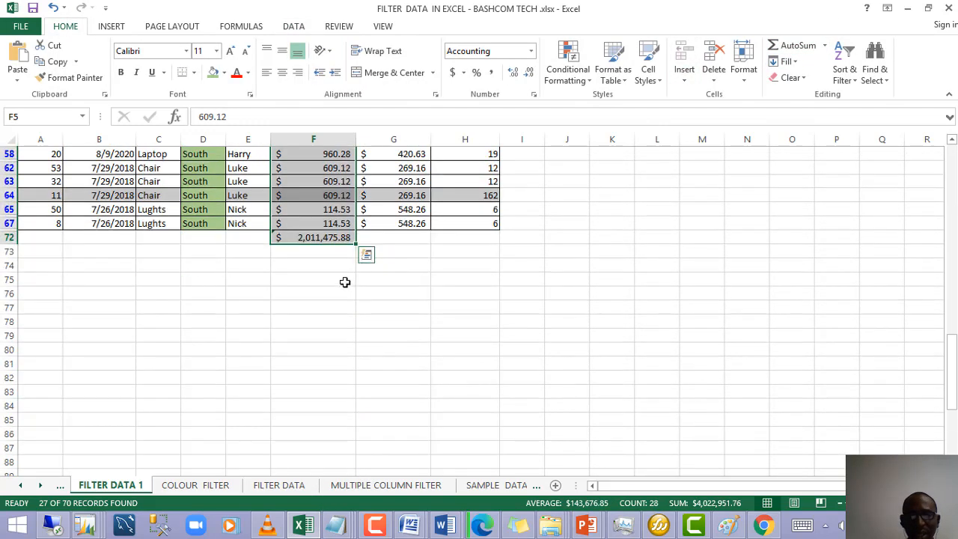
click(309, 239)
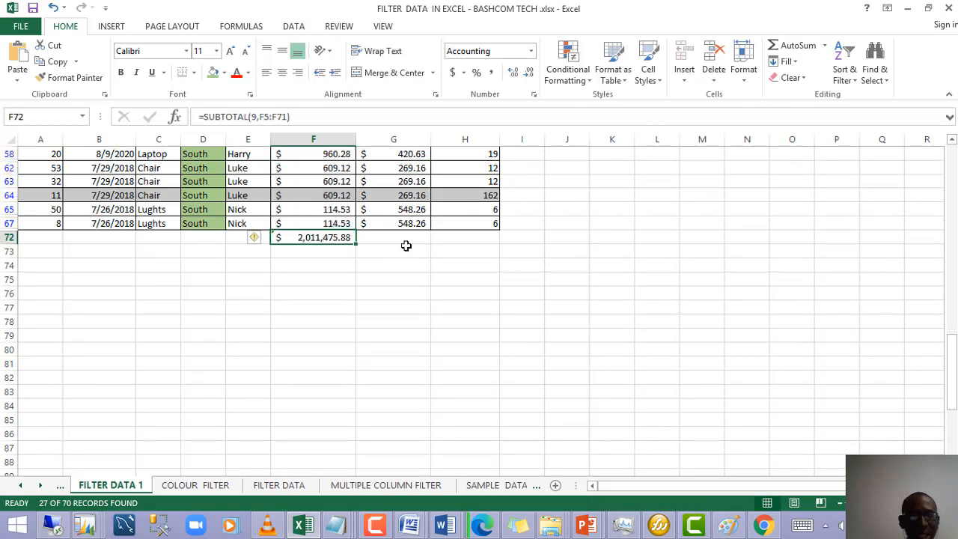
Step: Freeze the top row so the table headers stay in view while scrolling through the records
scroll(453, 244, up, 7)
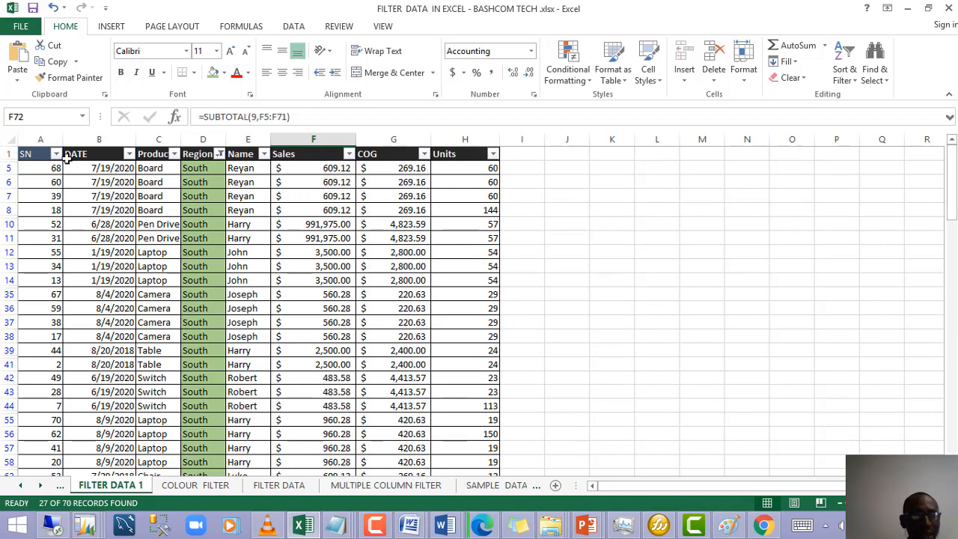
click(7, 153)
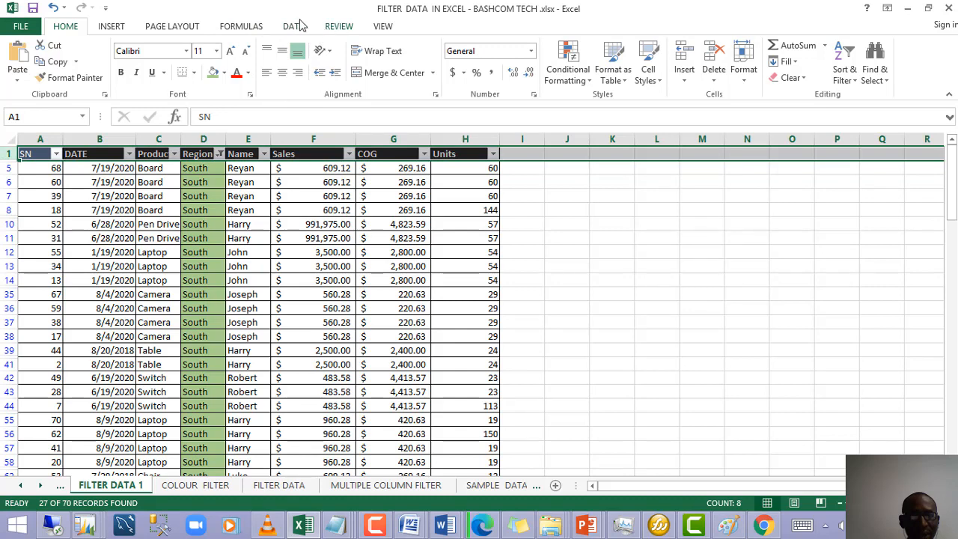
click(383, 30)
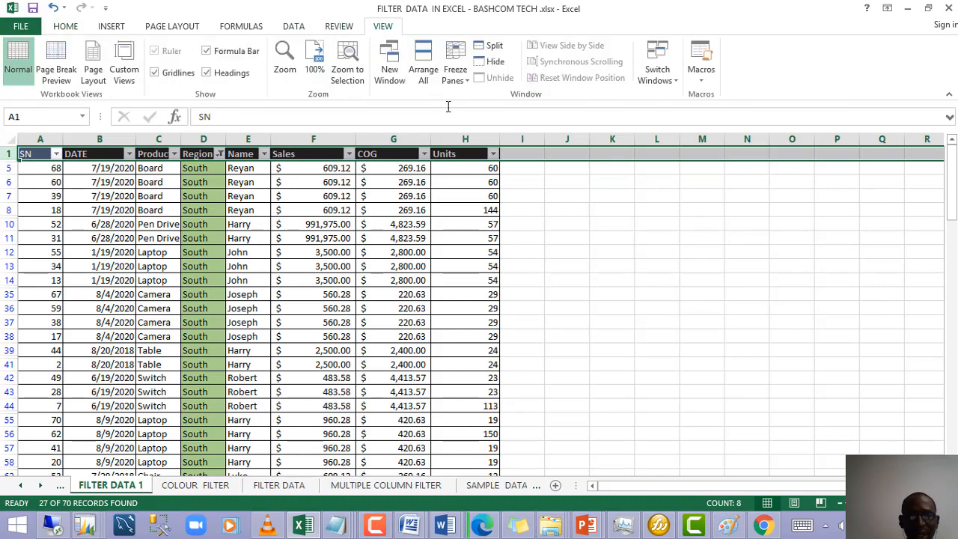
click(455, 75)
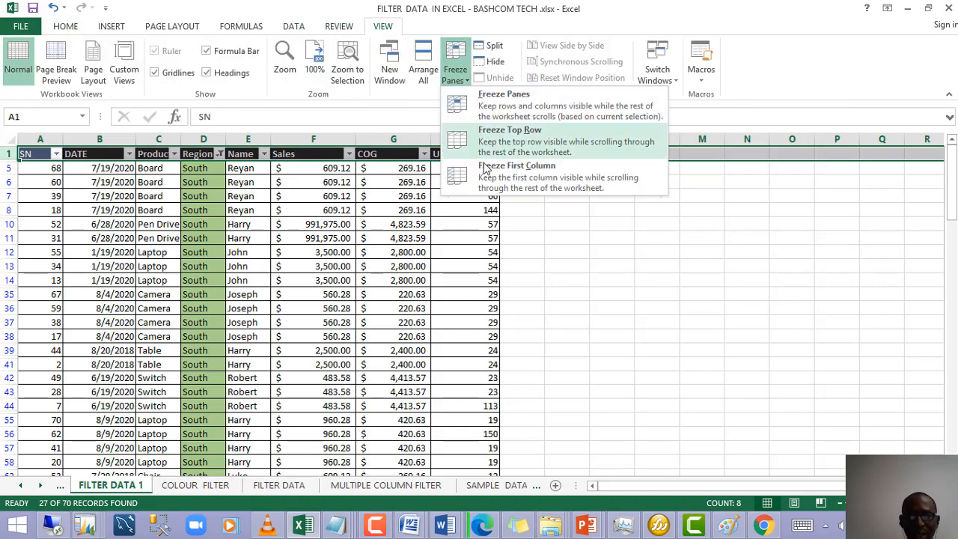
click(525, 152)
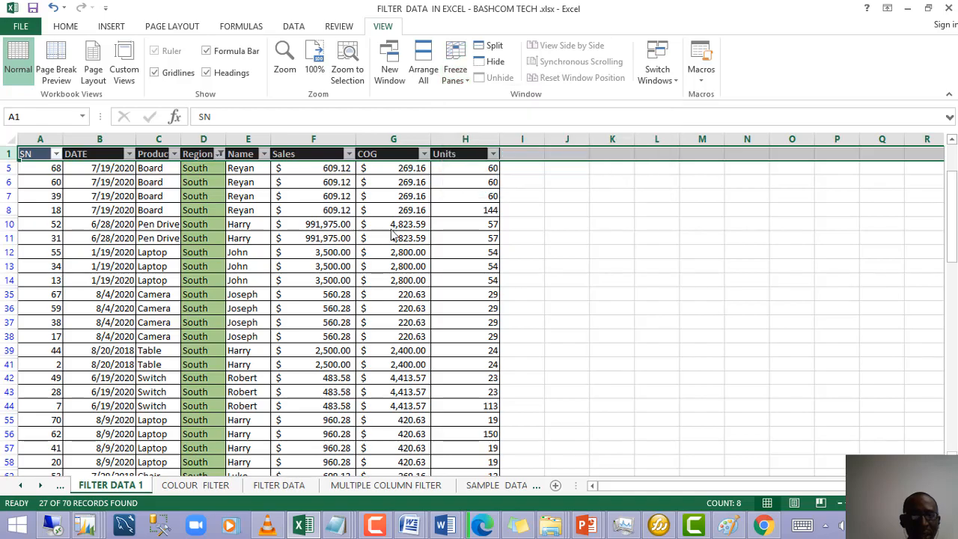
scroll(374, 239, down, 6)
scroll(367, 242, up, 6)
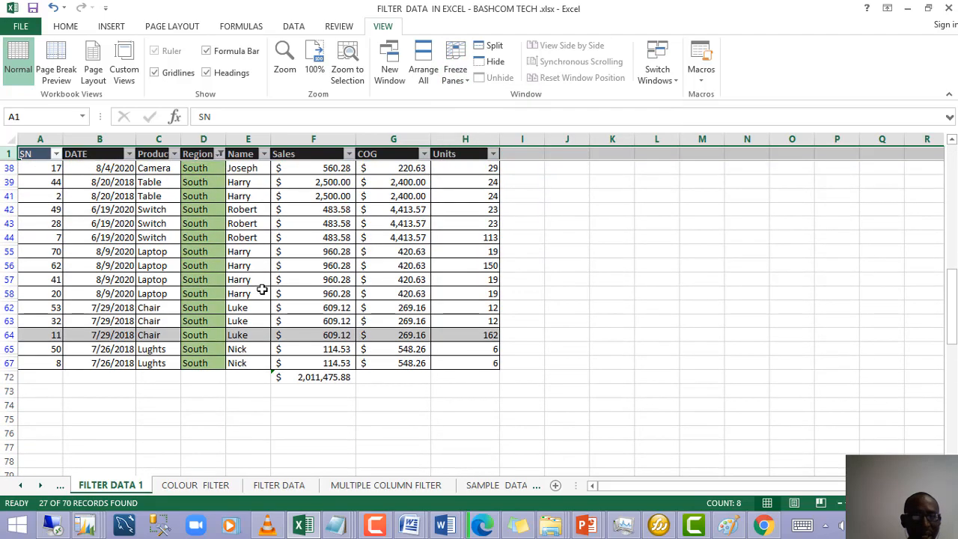
Step: Fill the Sales subtotal formula from F72 across to H72 to total the COG and Units columns
scroll(268, 270, down, 5)
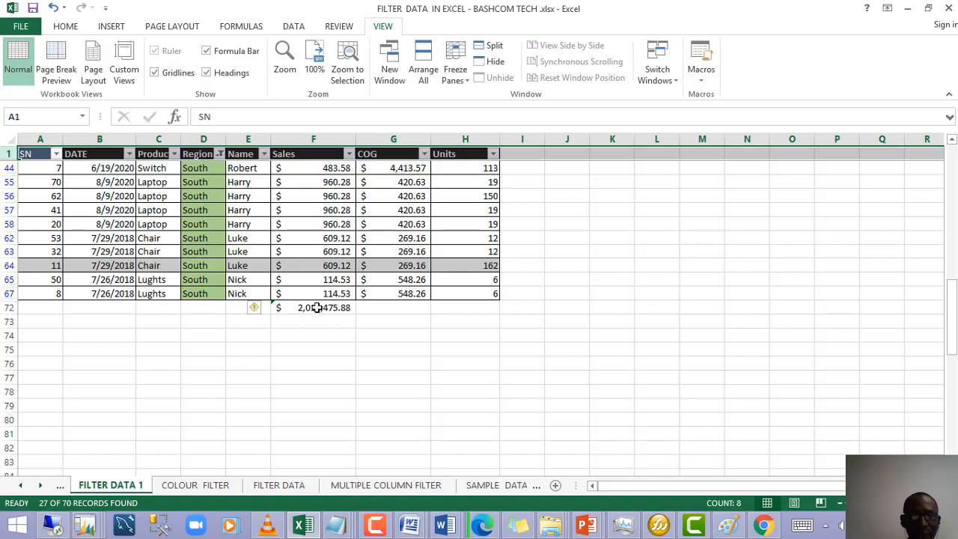
click(318, 307)
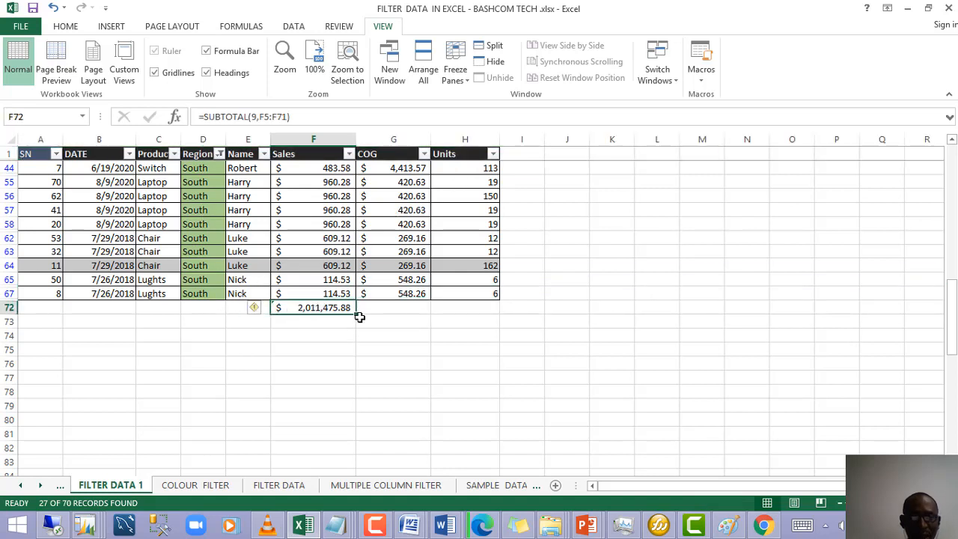
drag(357, 315, 474, 313)
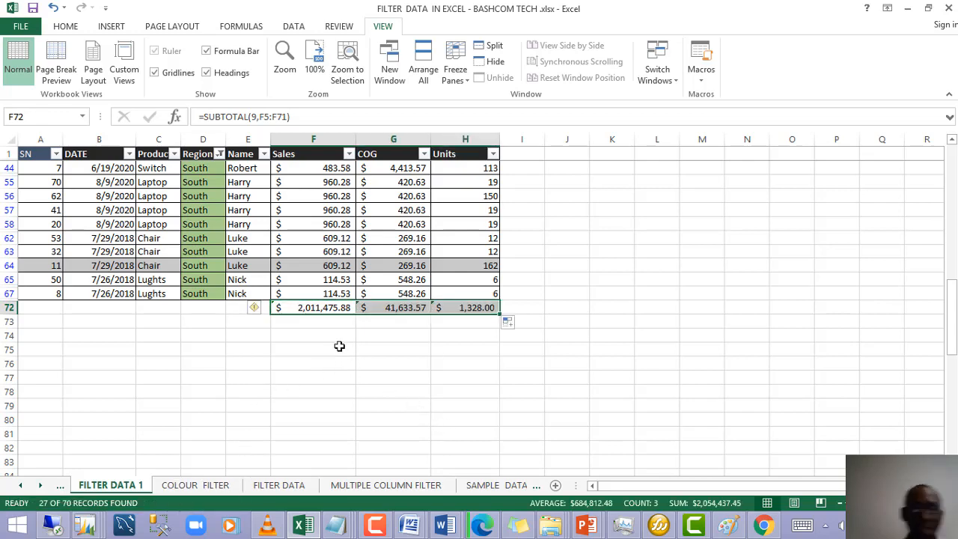
Step: Look through the filtered South records under the frozen header row
scroll(339, 299, up, 6)
scroll(343, 244, down, 3)
scroll(343, 245, up, 3)
scroll(343, 245, down, 3)
scroll(343, 245, up, 3)
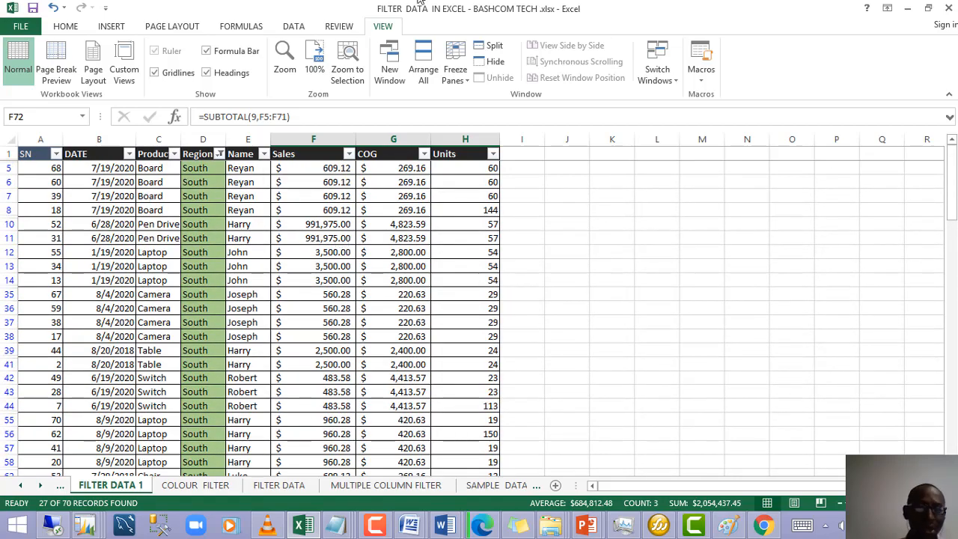
scroll(274, 305, down, 3)
scroll(280, 330, up, 3)
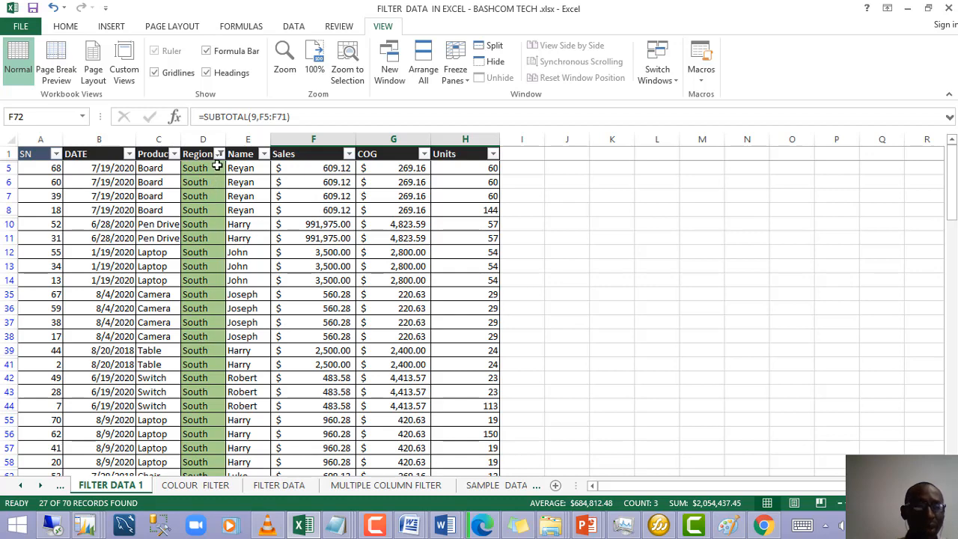
Step: Change the Region filter to show only North and West, excluding South
click(218, 154)
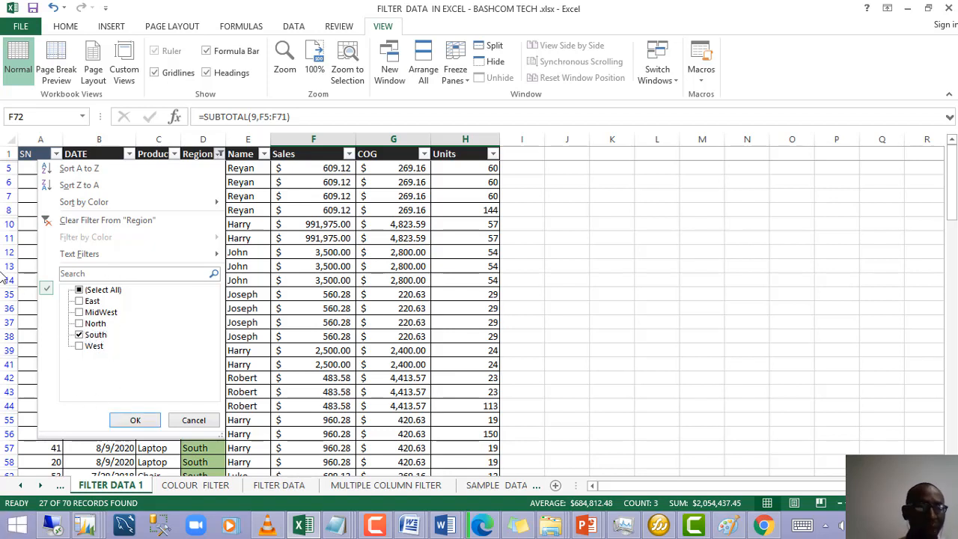
click(88, 324)
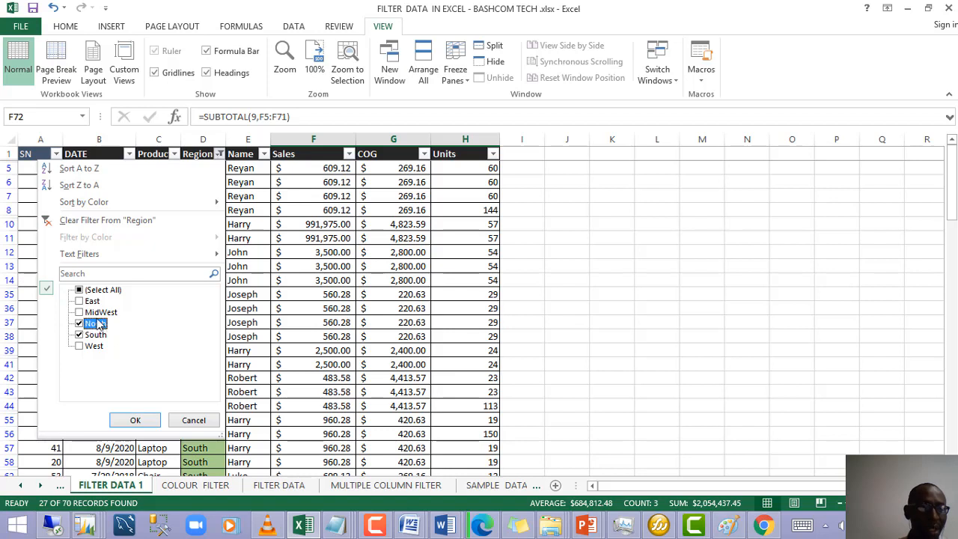
click(79, 335)
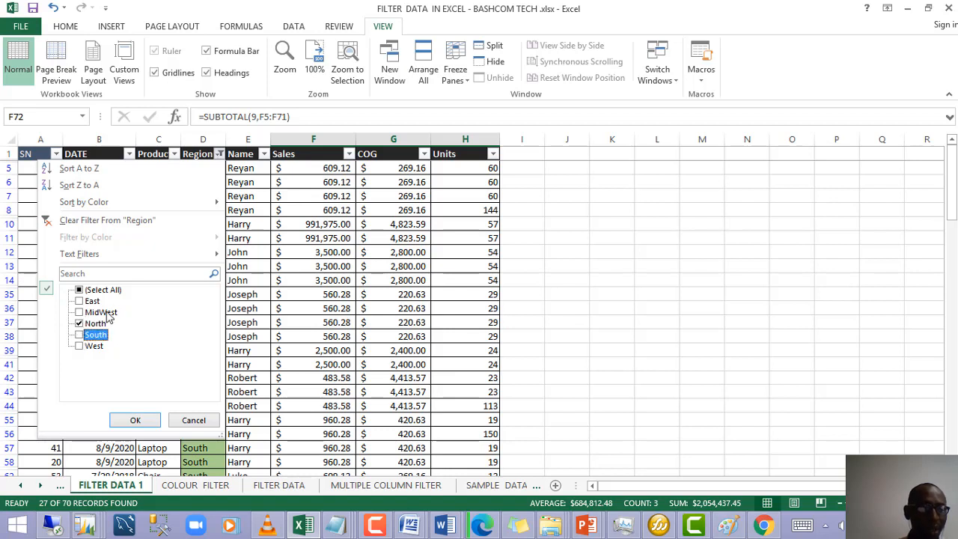
click(95, 312)
click(104, 316)
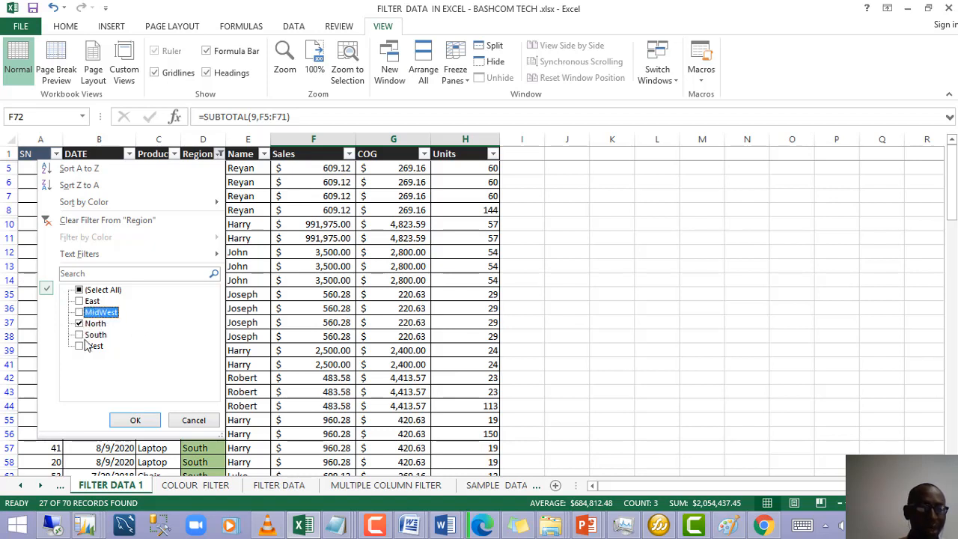
click(81, 347)
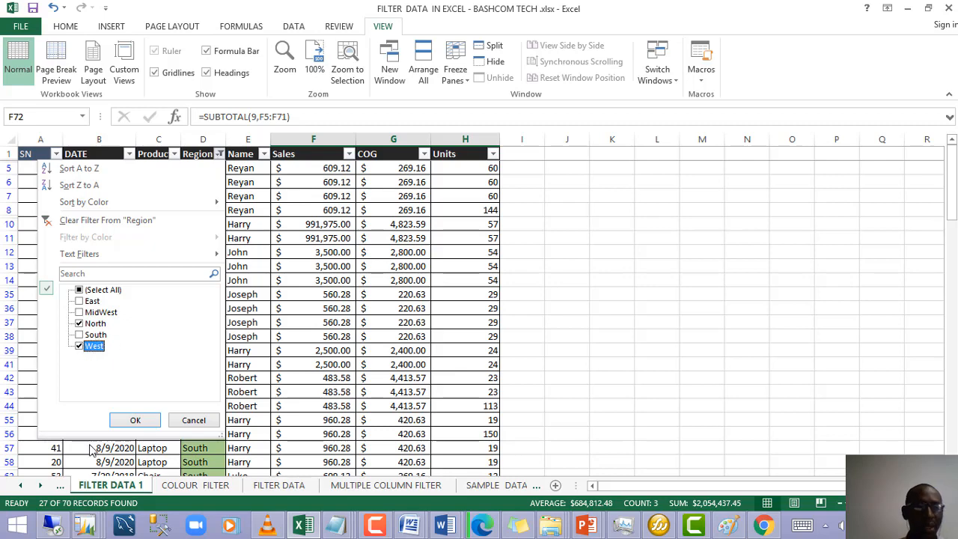
click(135, 420)
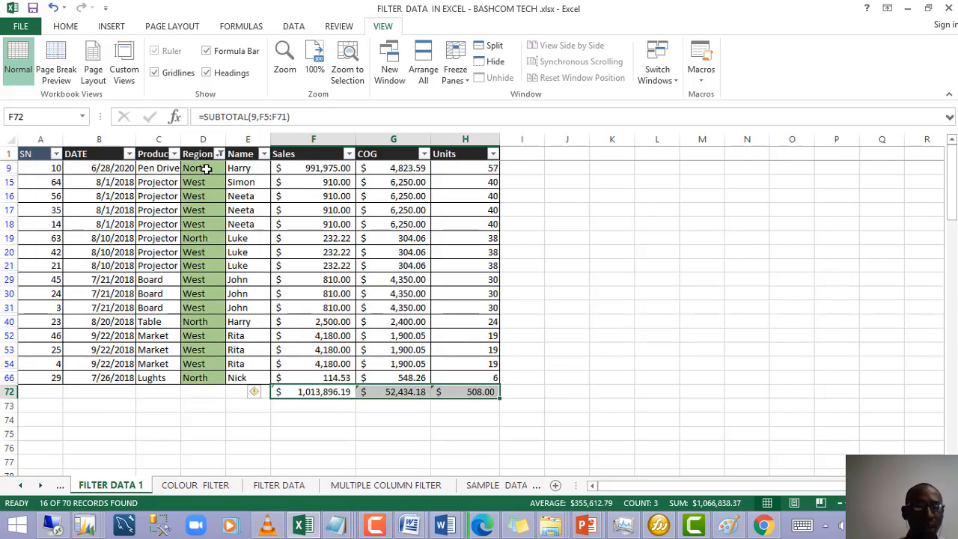
Step: Examine the North and West records and the Sales, COG and Units subtotals in row 72
click(207, 169)
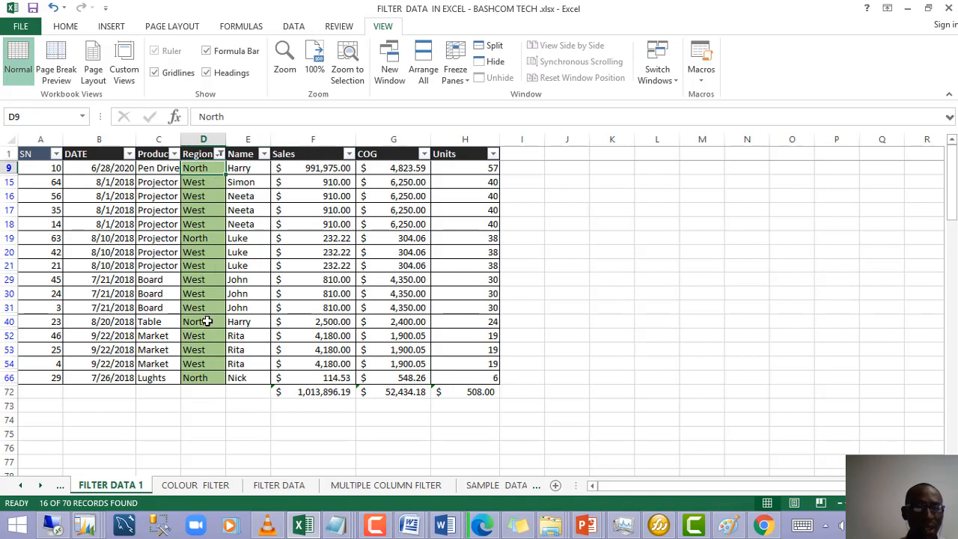
click(207, 321)
click(306, 393)
click(417, 392)
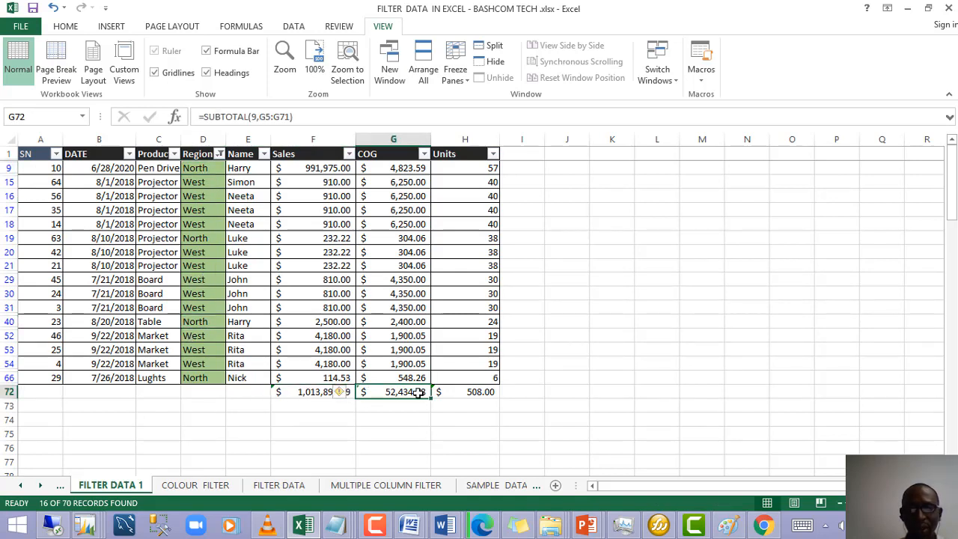
click(343, 394)
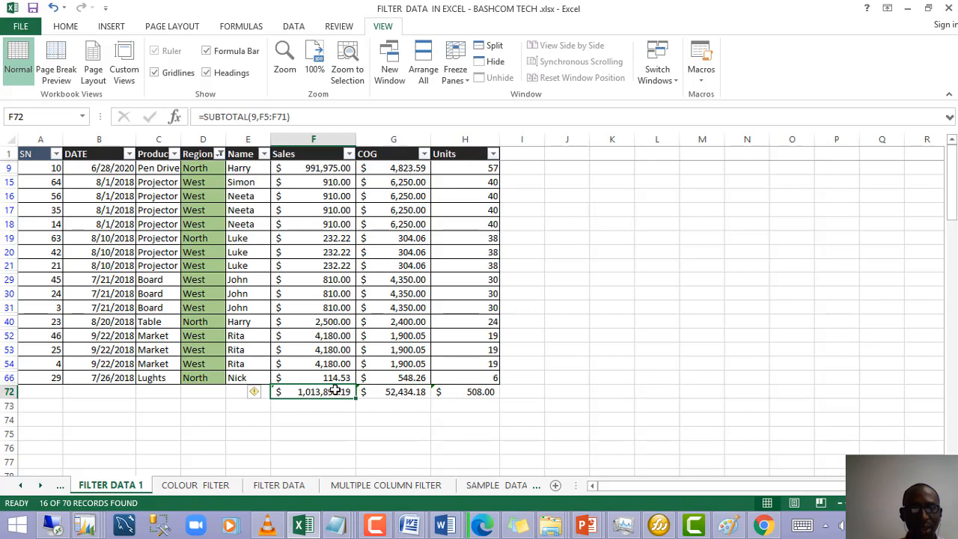
click(398, 393)
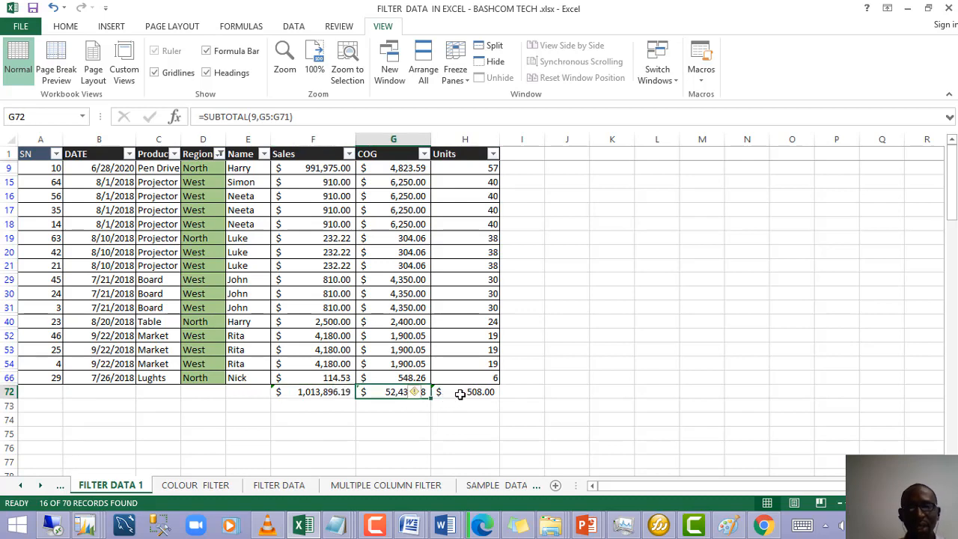
click(466, 392)
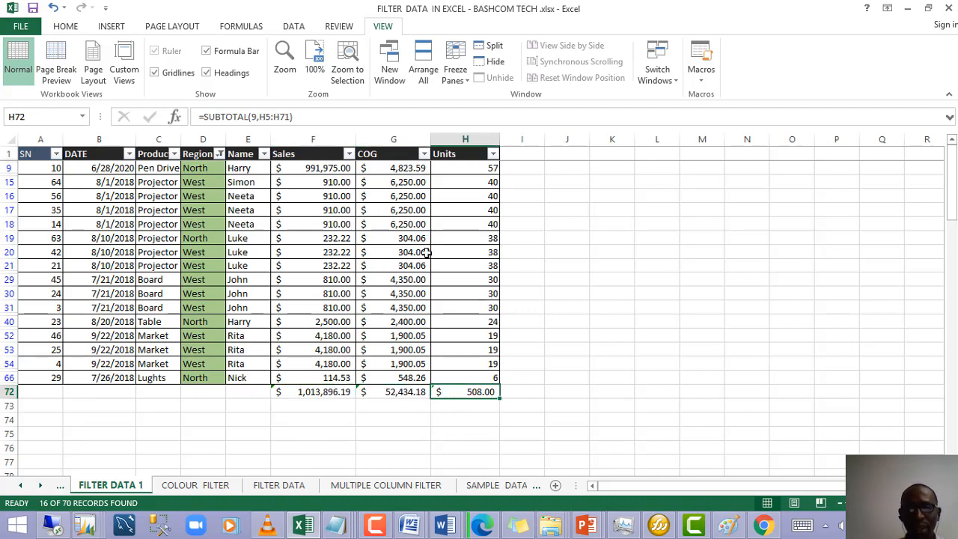
click(205, 291)
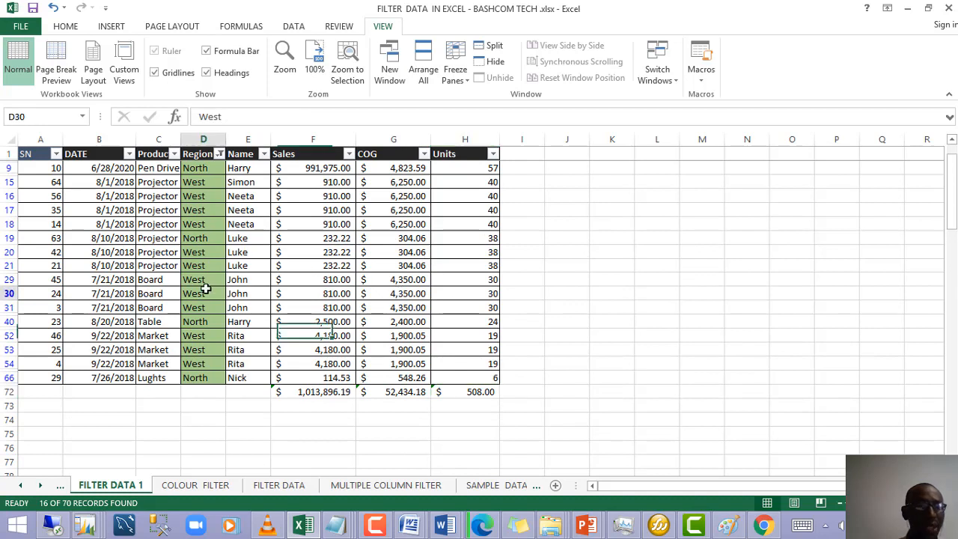
click(241, 247)
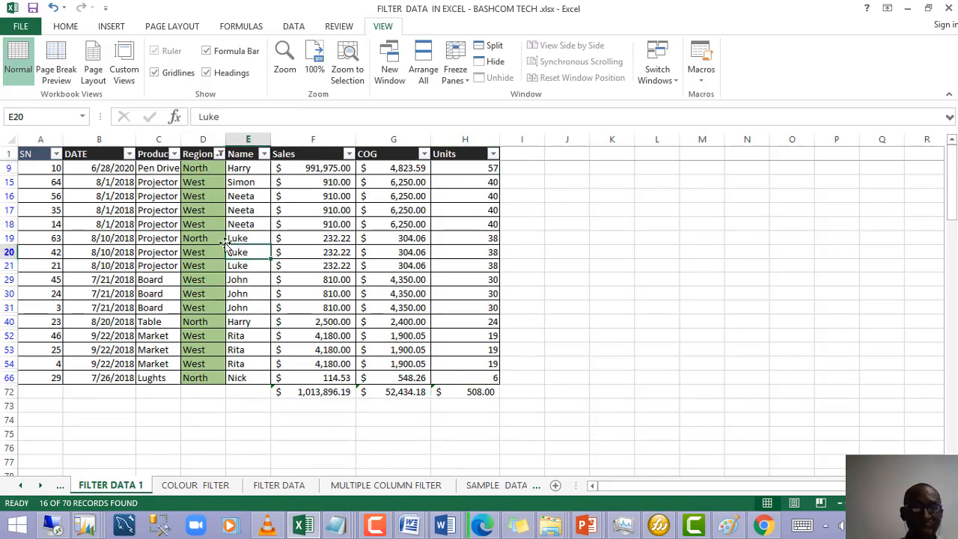
click(205, 279)
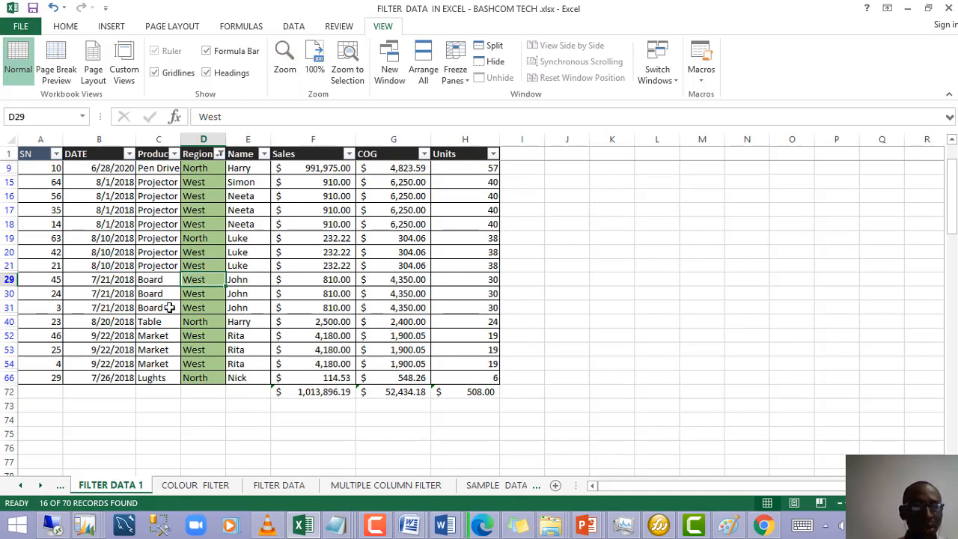
Step: Turn off the table's filter to bring back all records and select the Name column entries E2:E71
drag(161, 307, 161, 293)
click(63, 28)
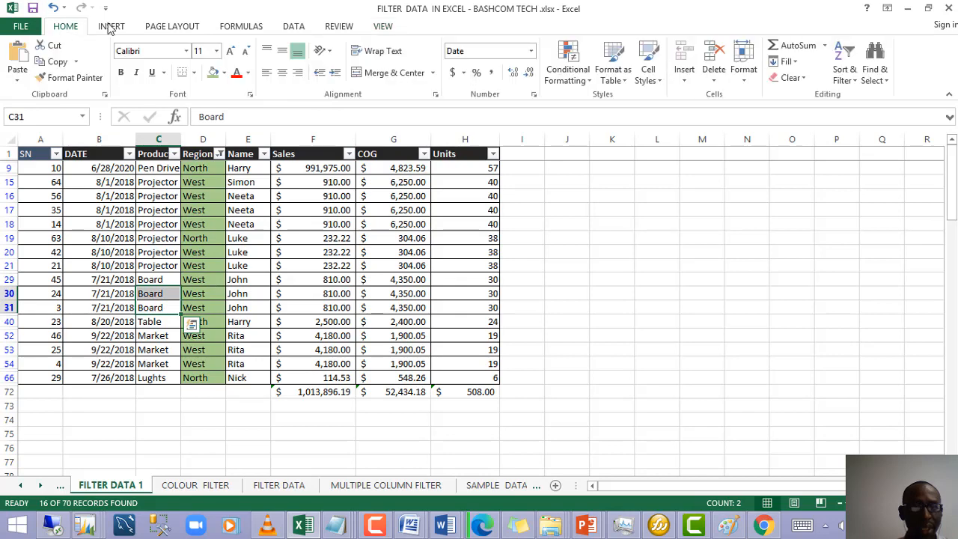
click(292, 27)
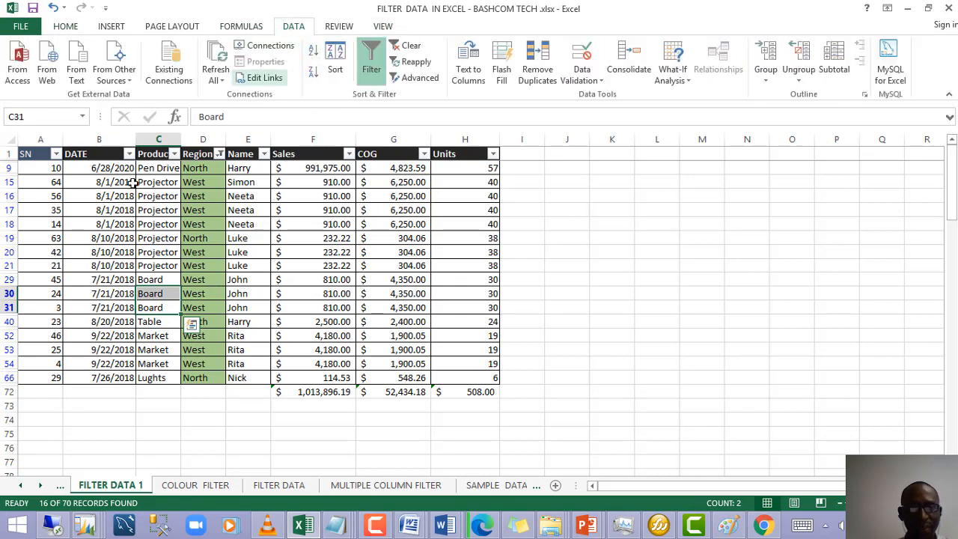
click(374, 69)
drag(246, 168, 252, 438)
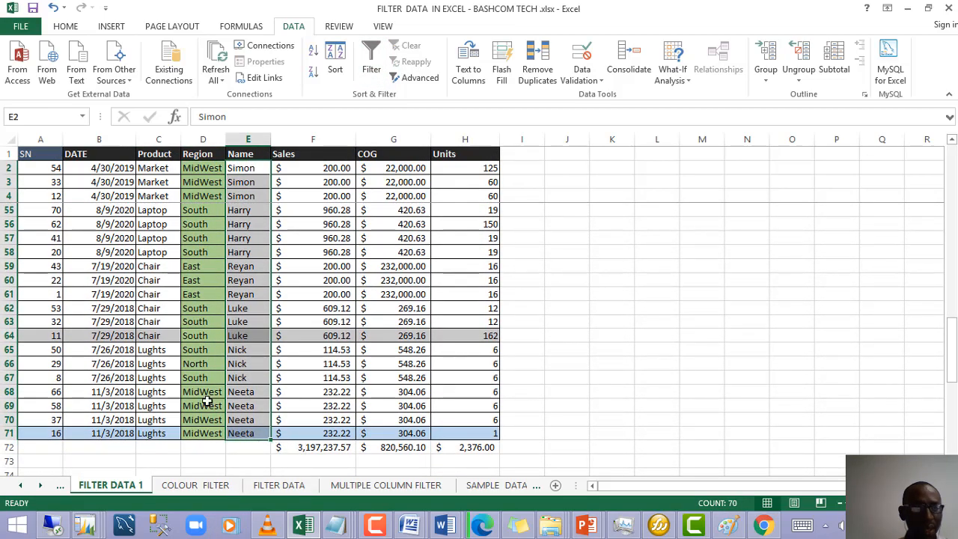
Step: Fill the selected Name entries E2:E71 with the standard orange colour
click(66, 26)
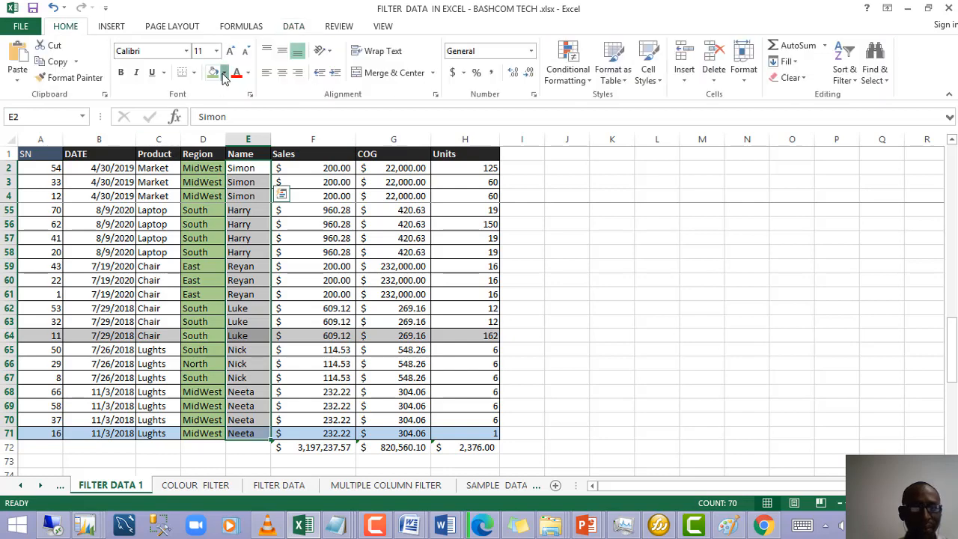
click(223, 72)
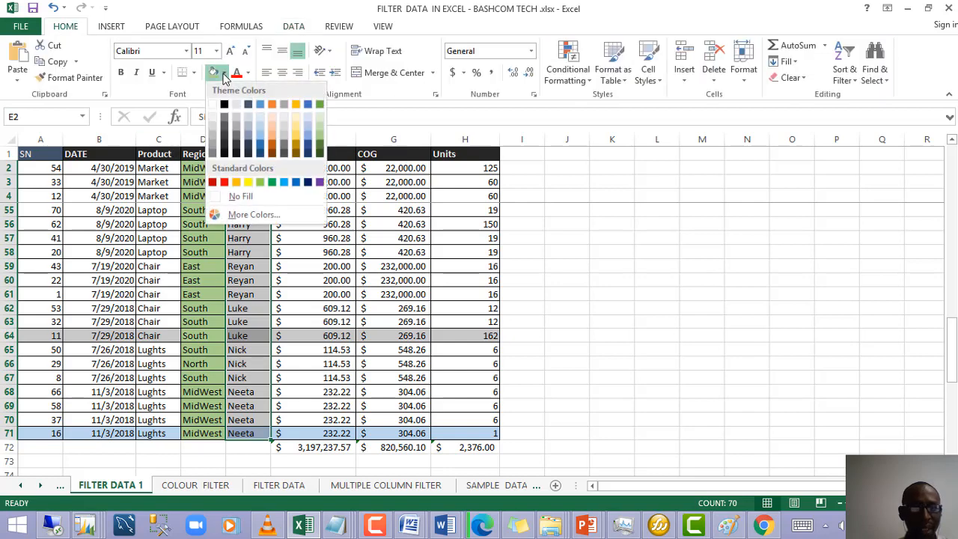
click(240, 183)
click(288, 308)
scroll(269, 300, up, 6)
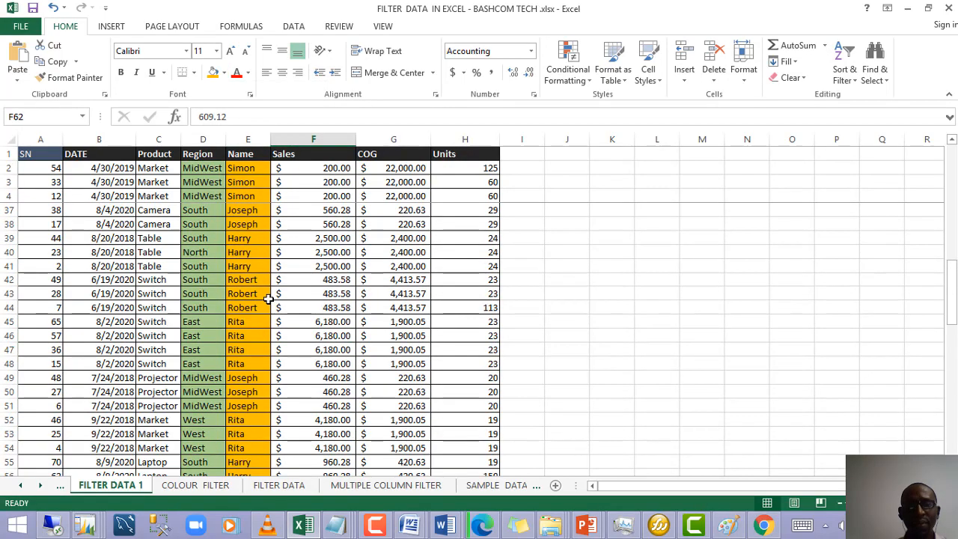
scroll(269, 300, up, 11)
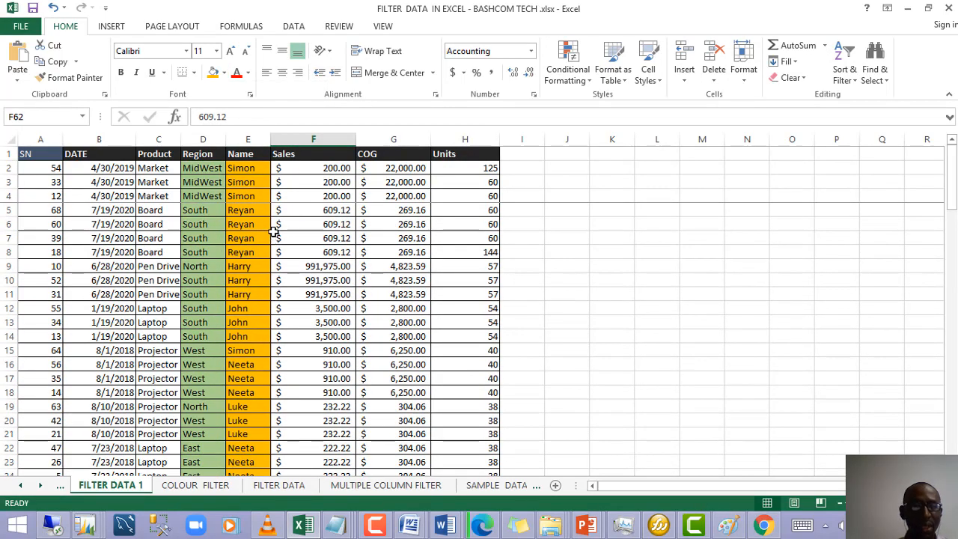
Step: Turn on the filter for the sales table's header row
click(223, 180)
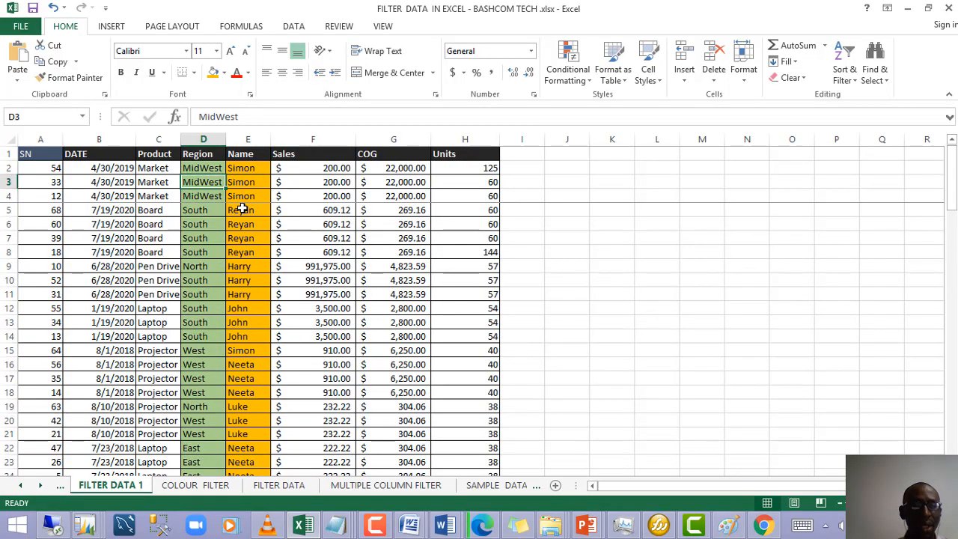
click(250, 184)
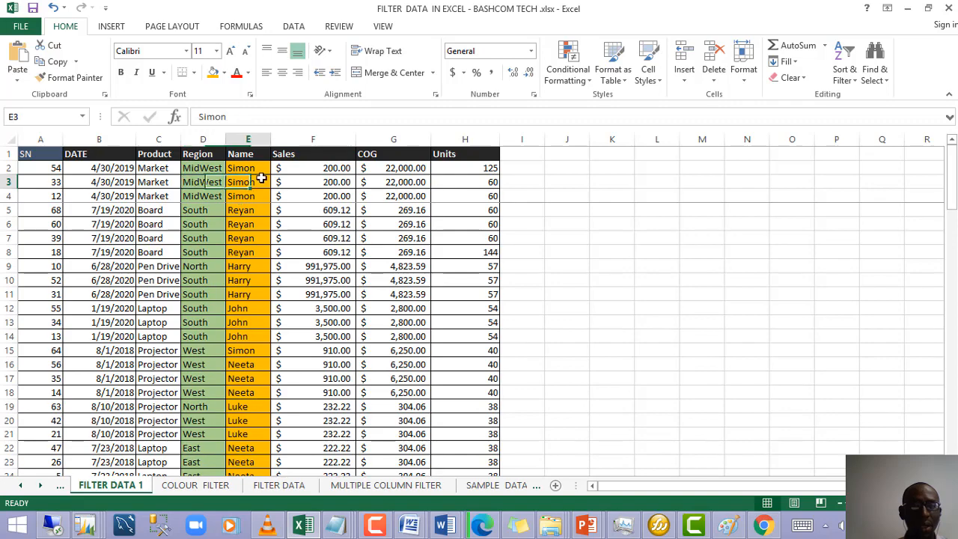
click(292, 30)
click(371, 66)
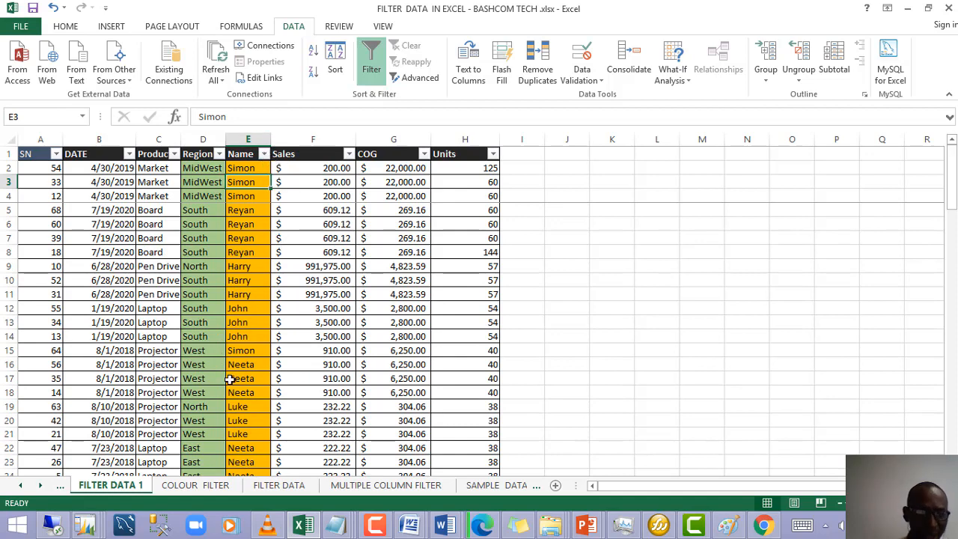
Step: Filter the Name column by searching for the person in E12:E13, leaving only that person's records
click(250, 323)
click(248, 309)
click(245, 345)
drag(255, 310, 255, 324)
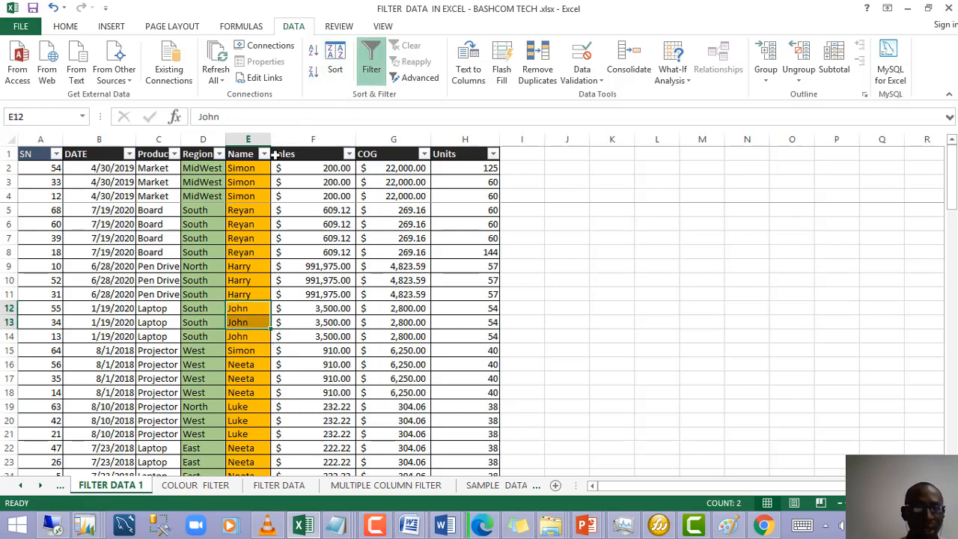
click(263, 154)
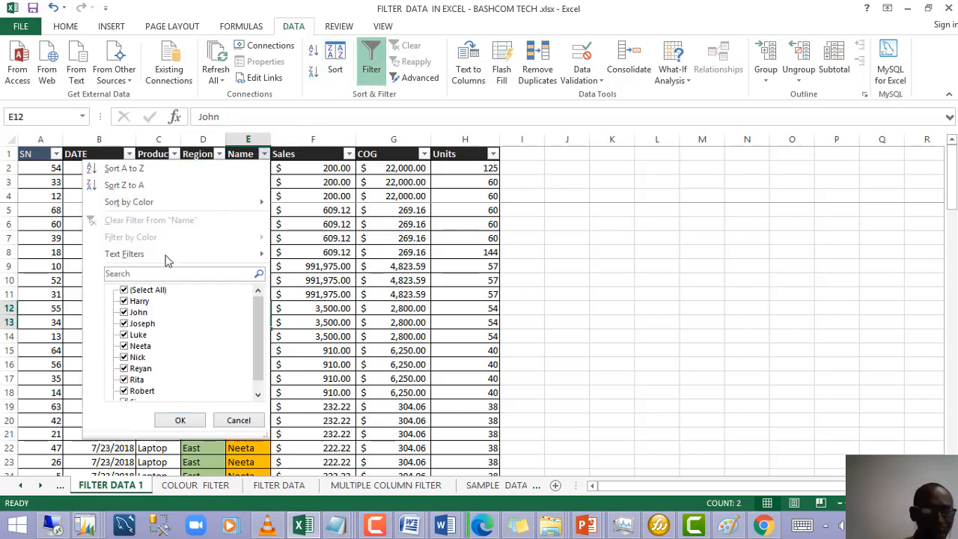
click(125, 290)
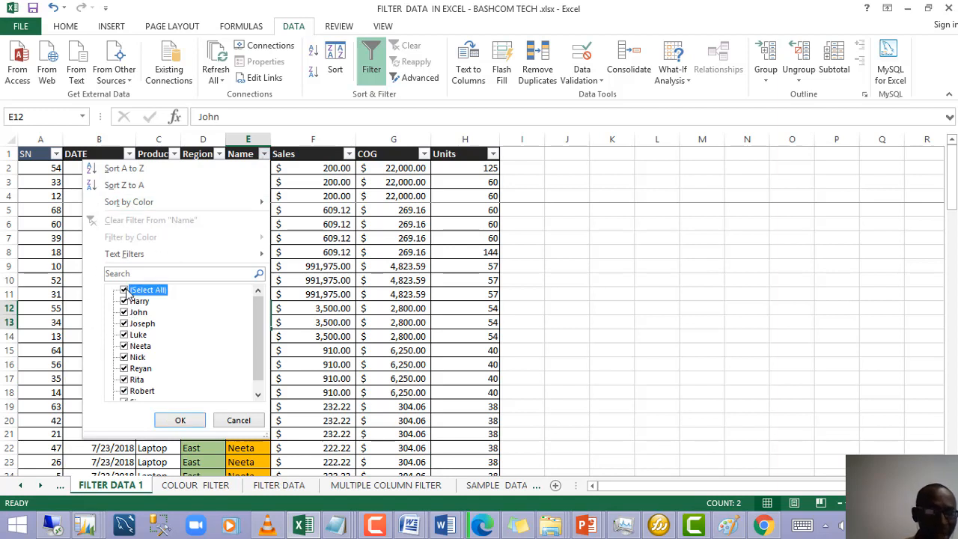
scroll(143, 293, down, 1)
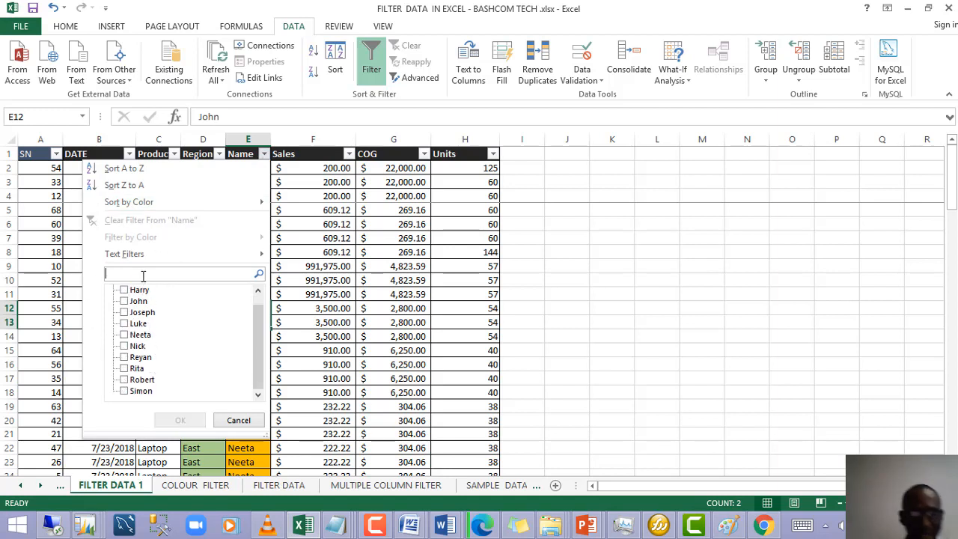
text(JOHN)
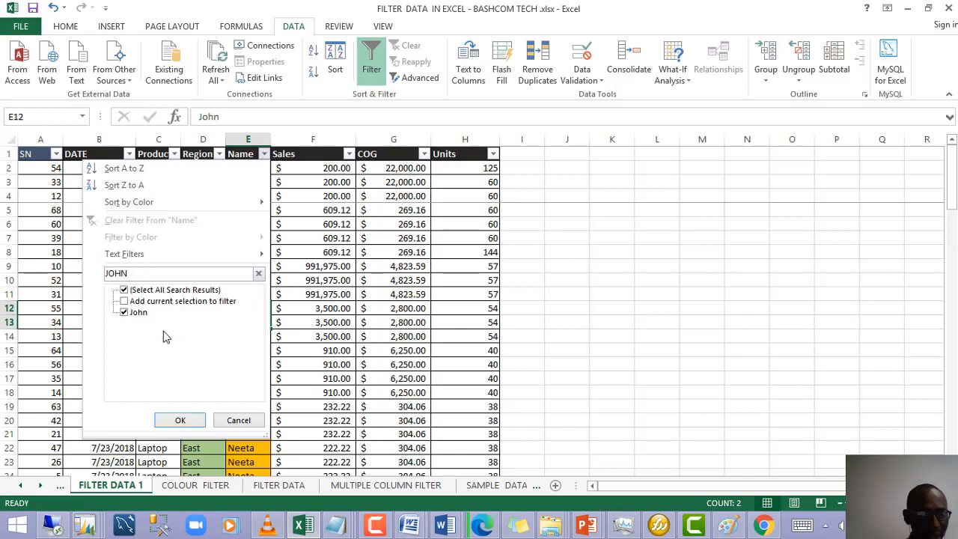
click(182, 420)
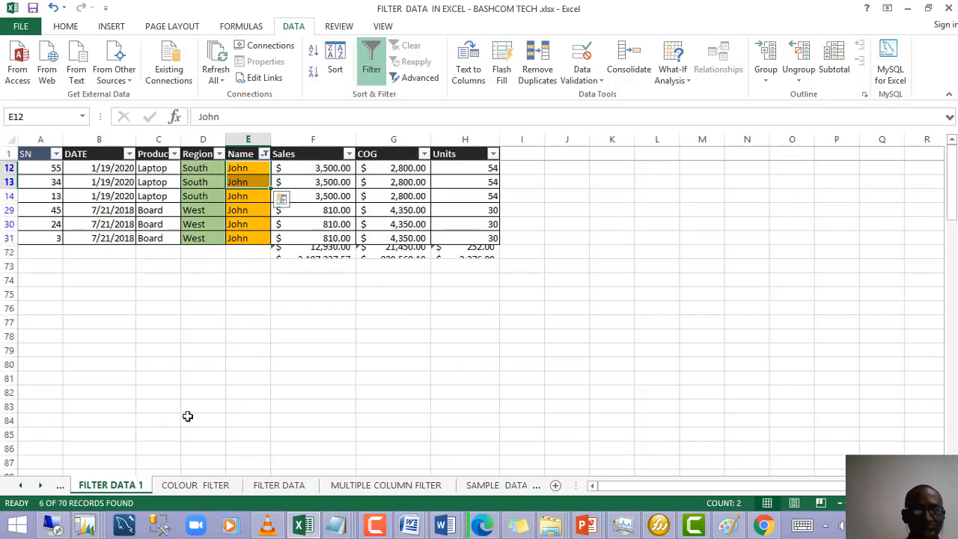
Step: Examine the filtered person's records, their regions, and the Sales, COG and Units subtotals in row 72
drag(35, 169, 474, 250)
click(382, 212)
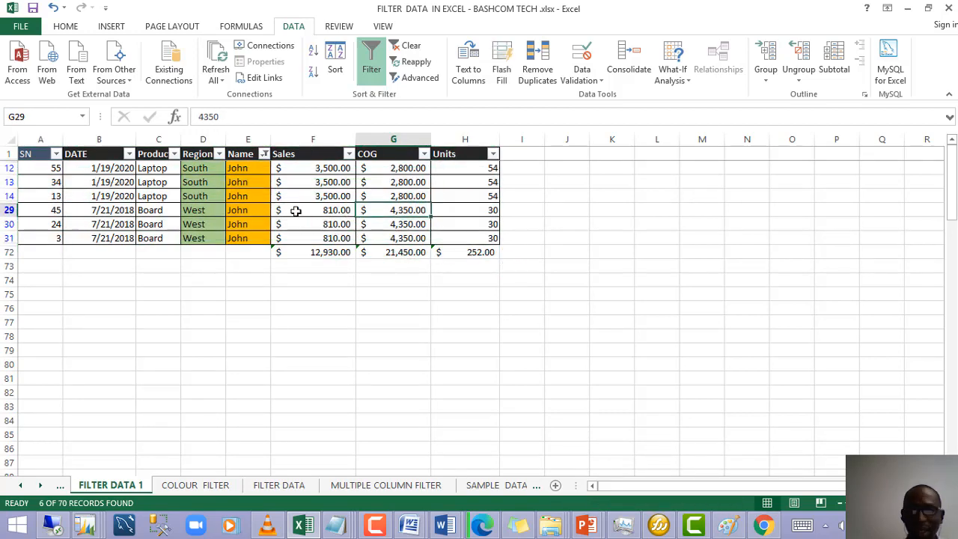
click(323, 210)
click(276, 252)
click(235, 184)
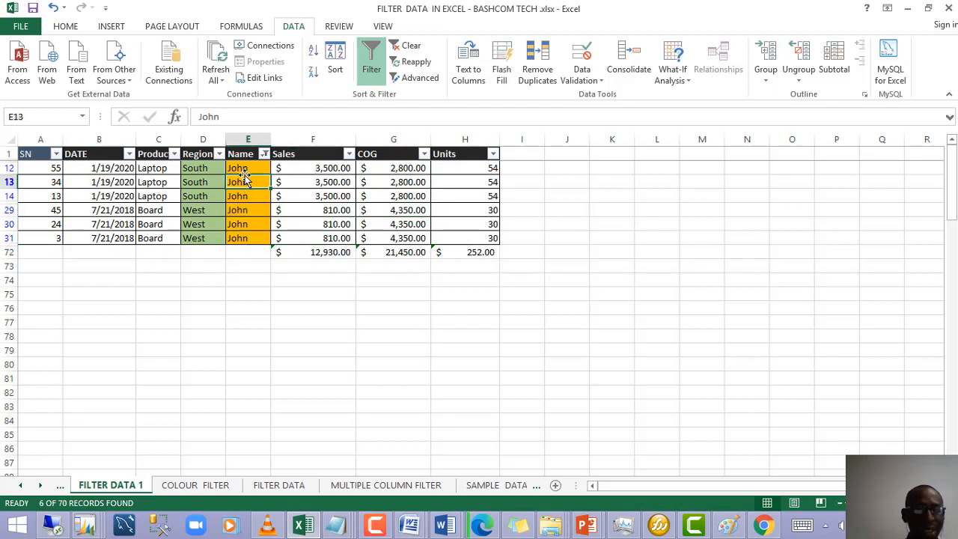
click(204, 171)
click(222, 212)
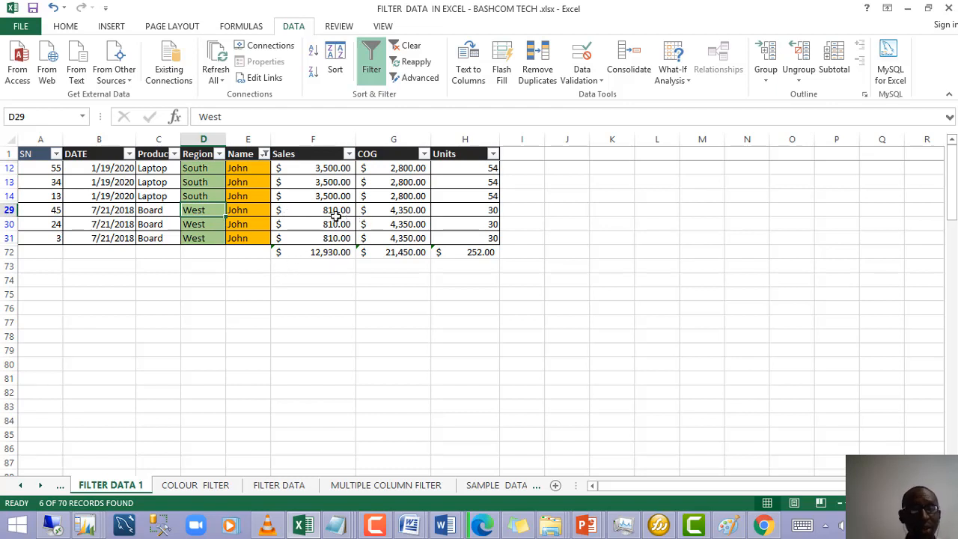
mouse_move(226, 217)
mouse_down()
mouse_move(236, 225)
mouse_move(224, 213)
mouse_up()
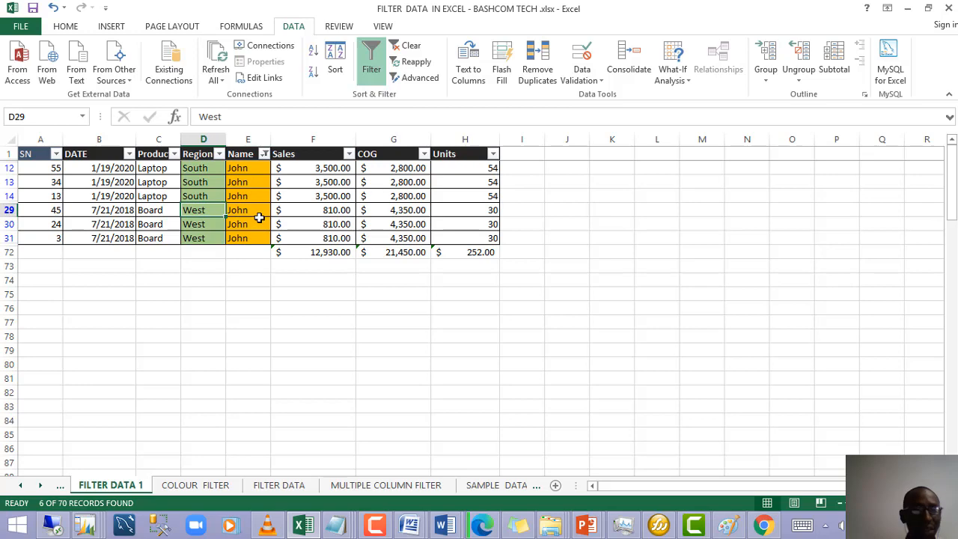
Step: Turn off the table's filter to bring back the records of every name
click(371, 68)
click(105, 280)
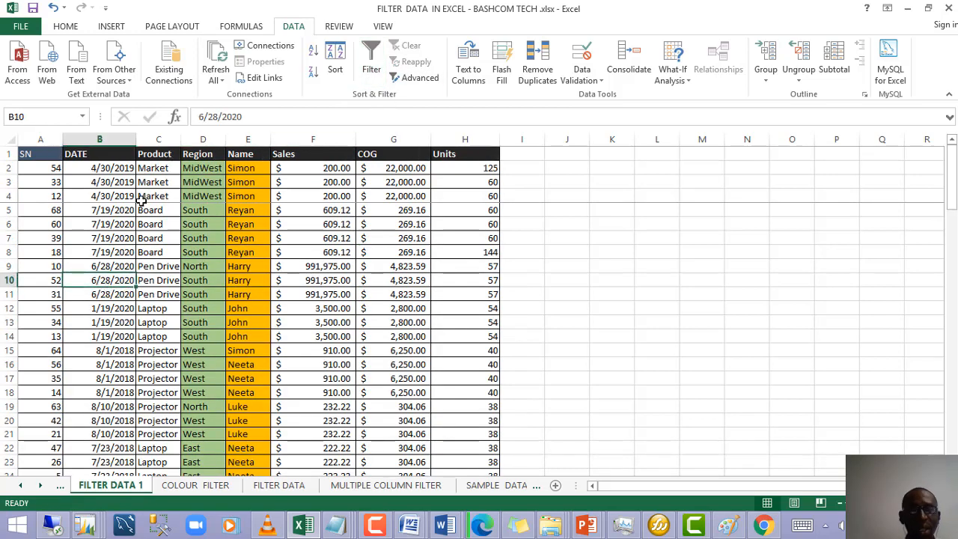
click(241, 387)
Step: Undo the recent filter changes and the orange fill on the Name column entries
click(219, 238)
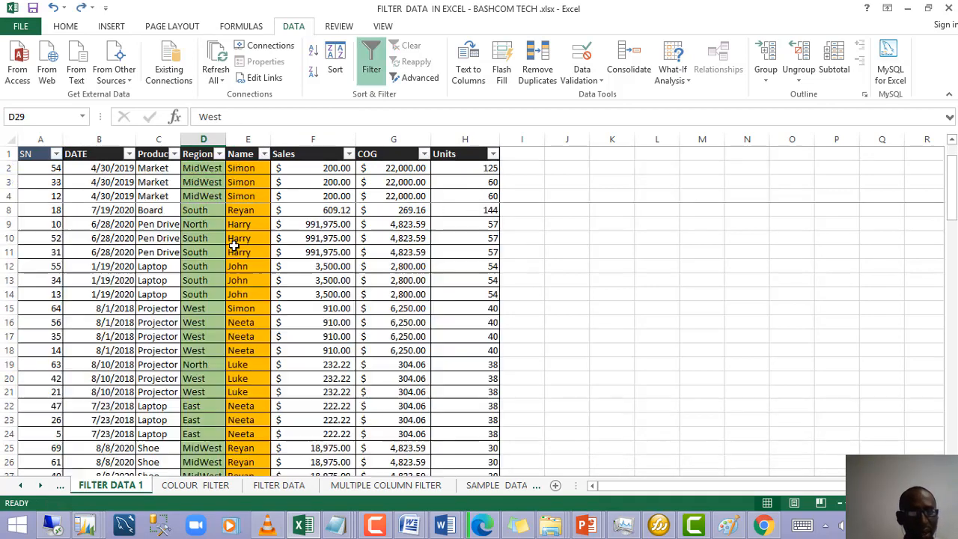
key(ctrl+shift+l)
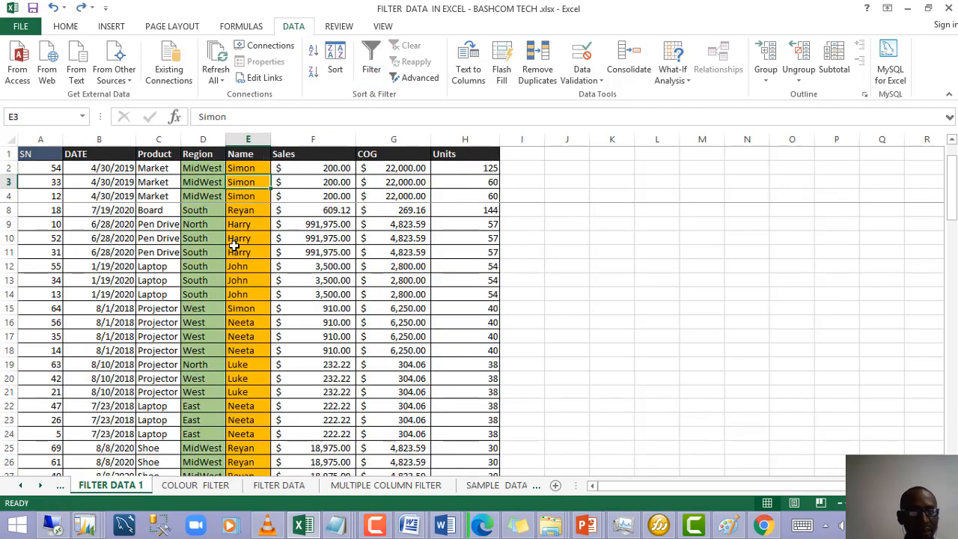
key(ctrl+z)
click(202, 294)
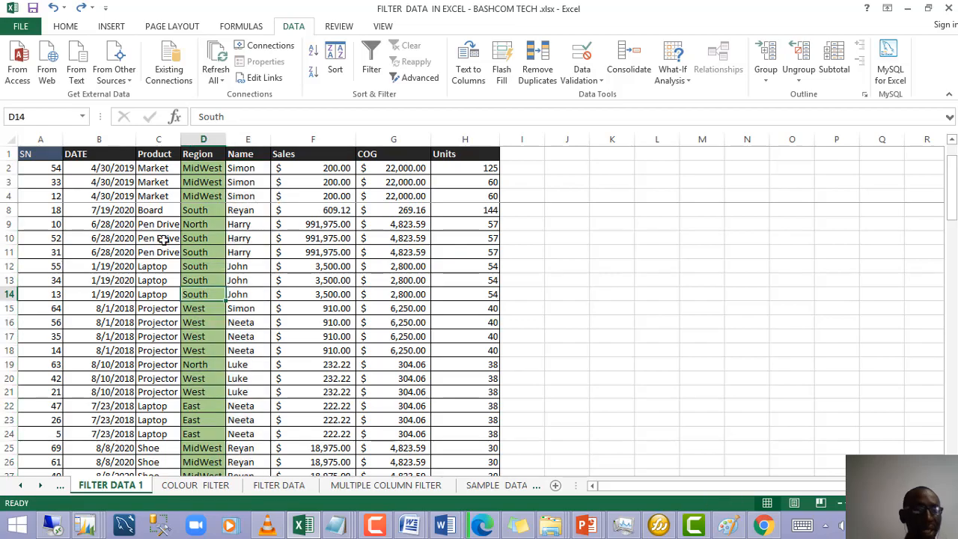
Step: Fill the DATE column entries B2:B71 with a gray theme colour
drag(109, 166, 101, 434)
click(66, 27)
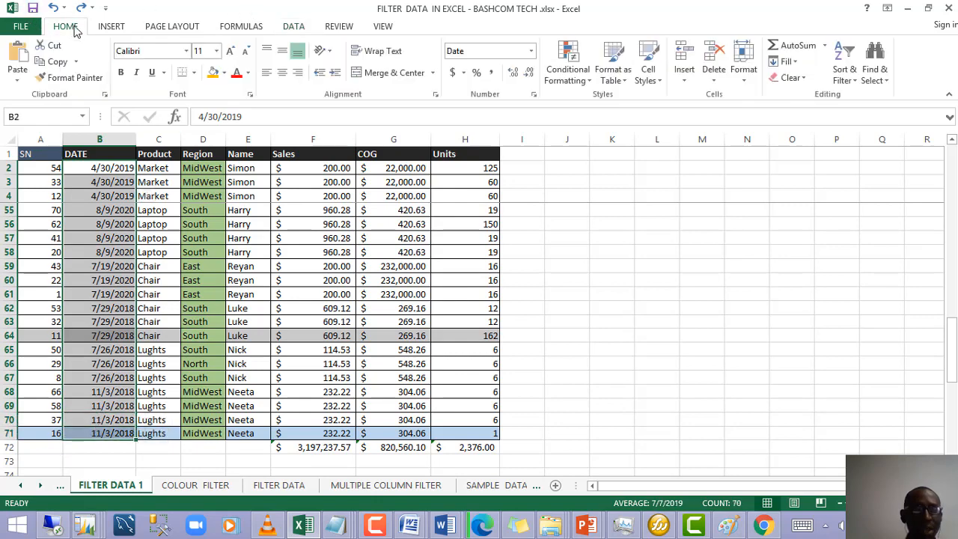
click(225, 73)
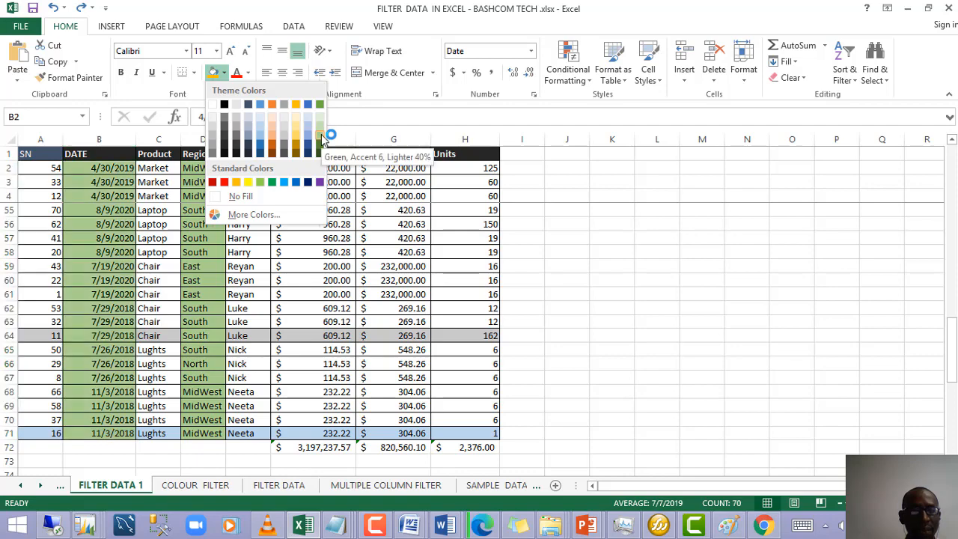
click(236, 126)
click(199, 322)
scroll(146, 322, up, 15)
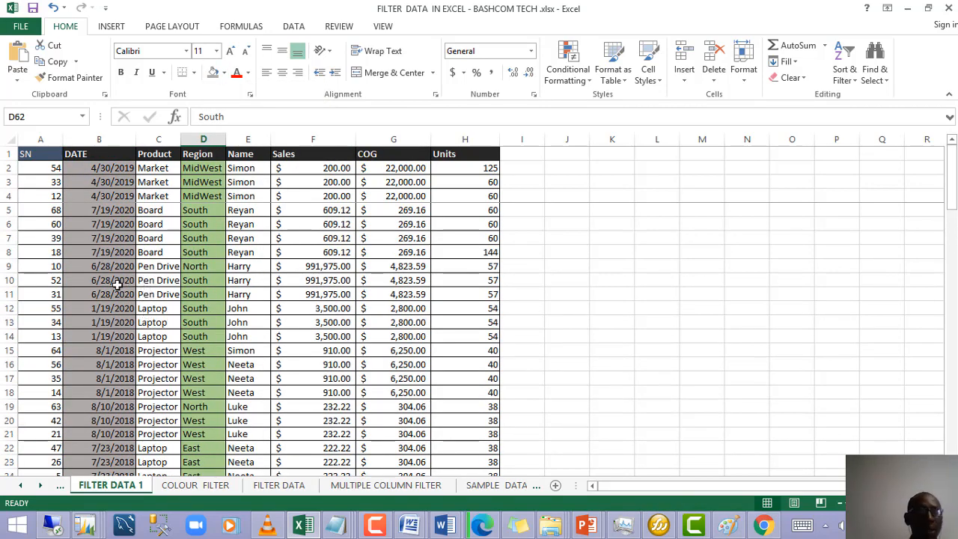
Step: Look through the dates in the DATE column from the first record to the last
click(118, 285)
click(193, 267)
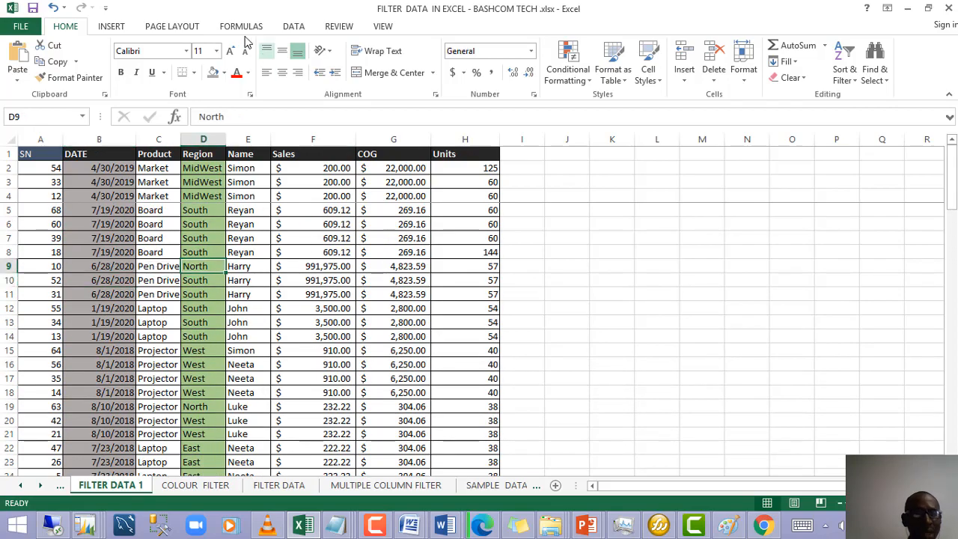
click(127, 196)
scroll(127, 225, down, 6)
scroll(129, 303, down, 15)
scroll(131, 303, up, 20)
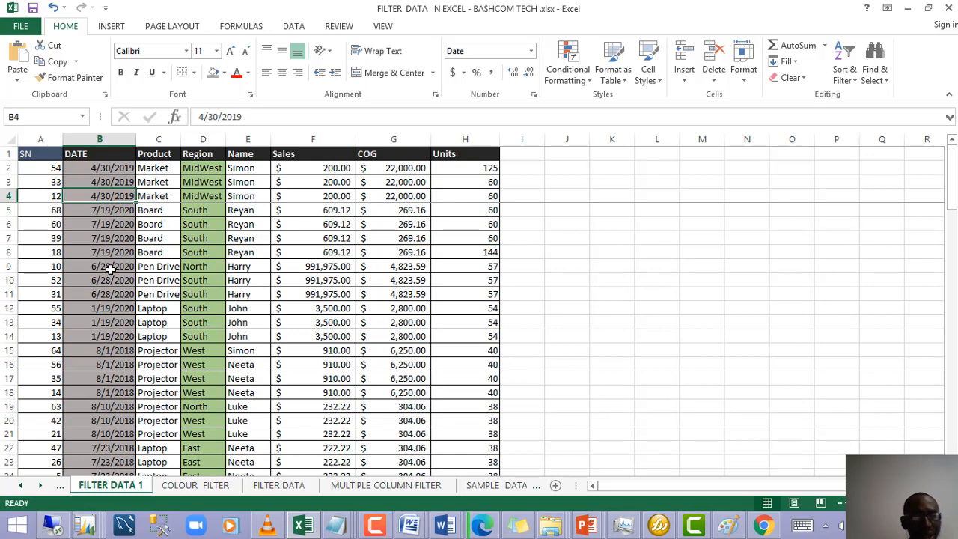
Step: Turn on the table's filter and limit the DATE column to records from 2018 only
click(109, 270)
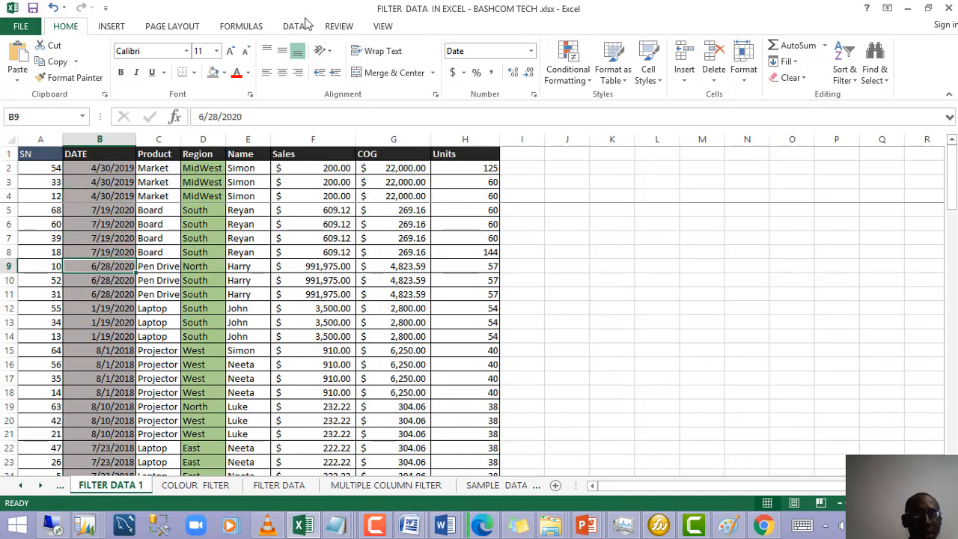
click(294, 28)
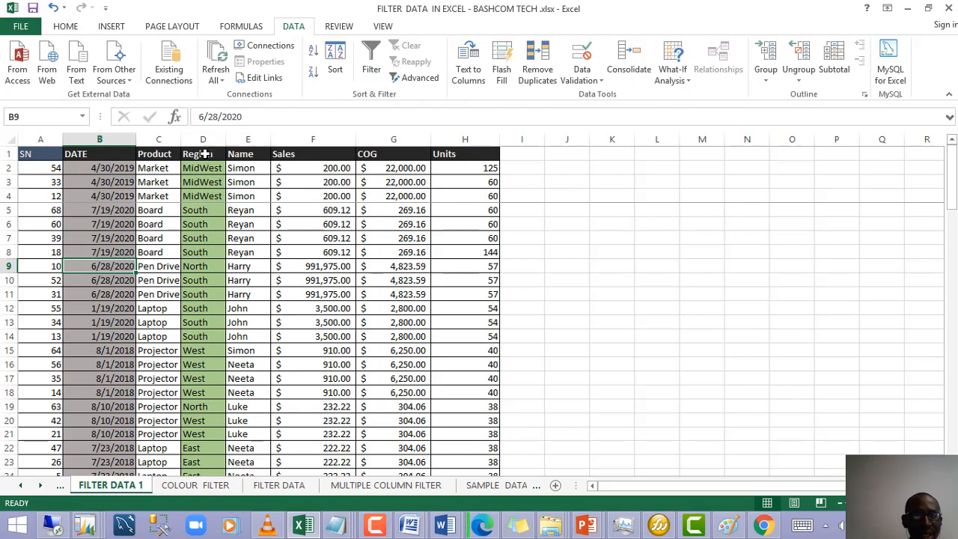
click(371, 66)
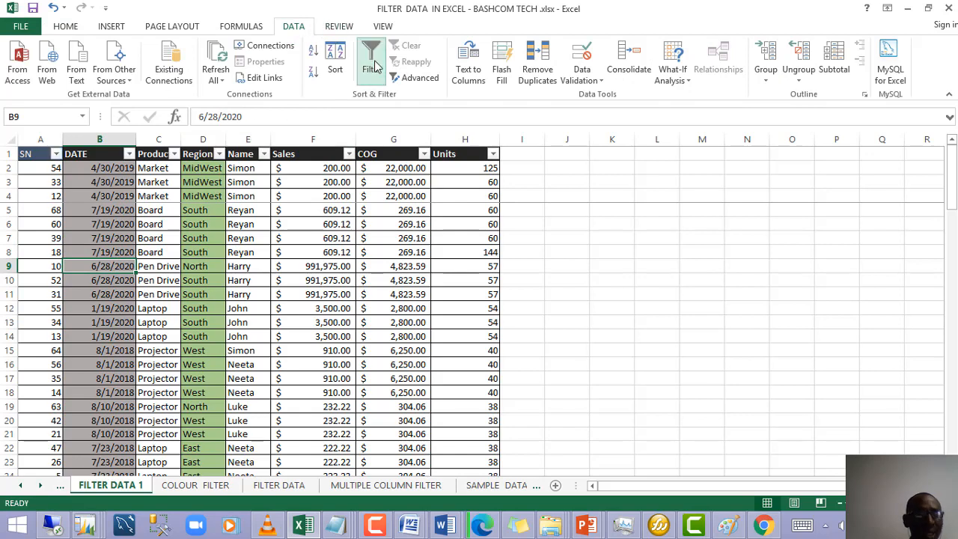
click(129, 153)
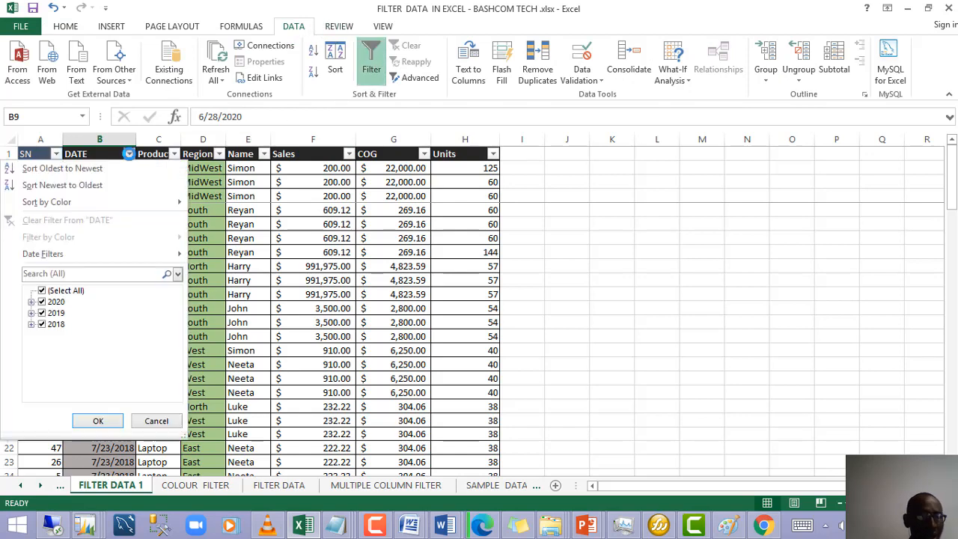
click(41, 290)
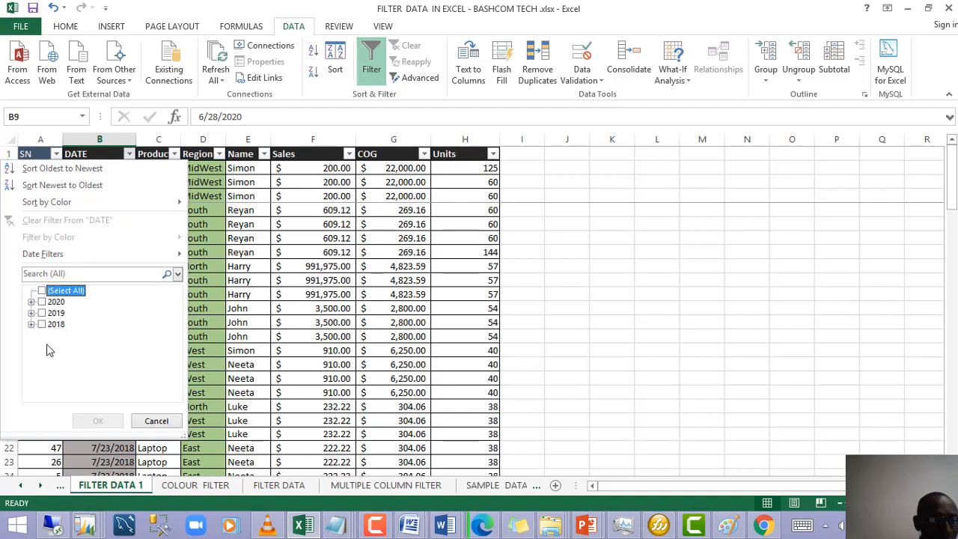
click(42, 325)
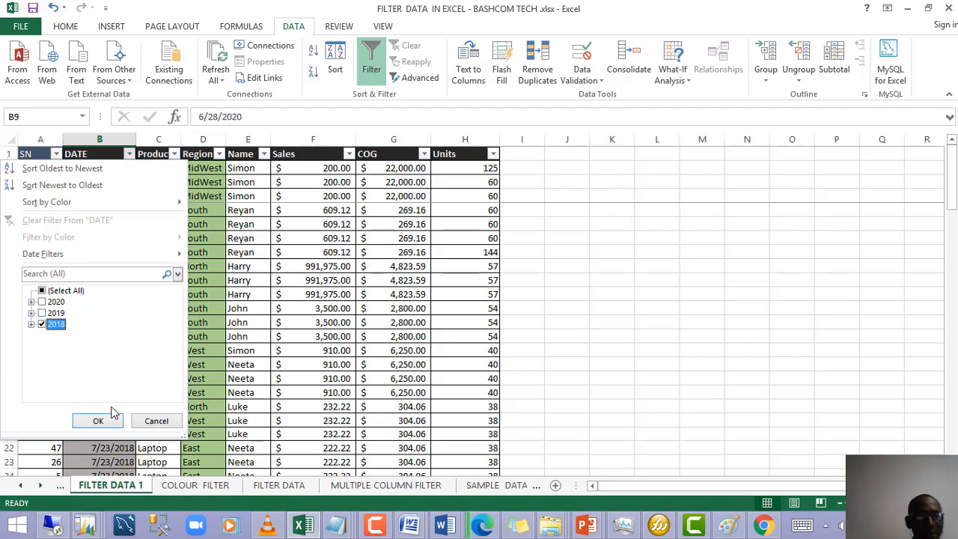
click(105, 420)
Step: Examine the filtered 2018 records and their Sales, COG and Units subtotals in row 72
scroll(186, 329, down, 5)
scroll(185, 329, up, 5)
scroll(112, 181, down, 4)
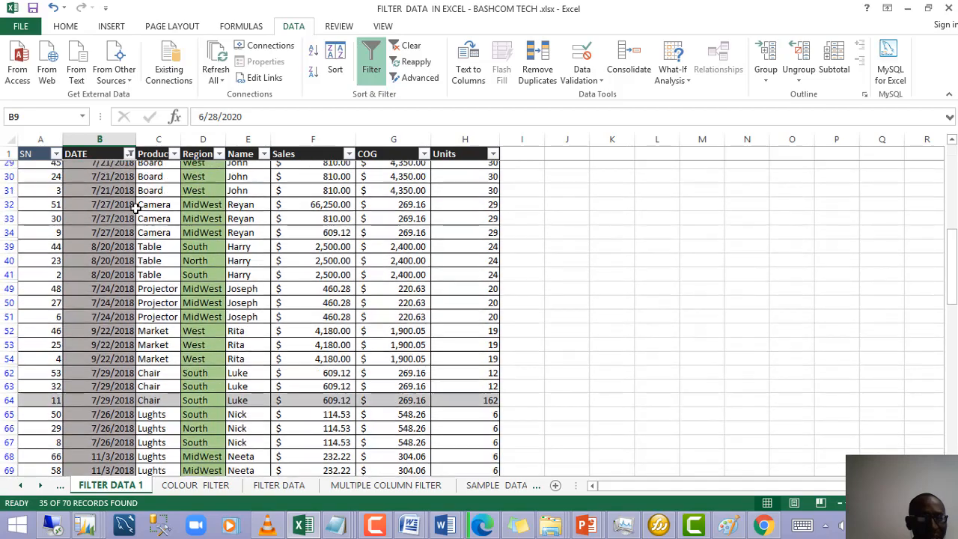
scroll(123, 224, up, 4)
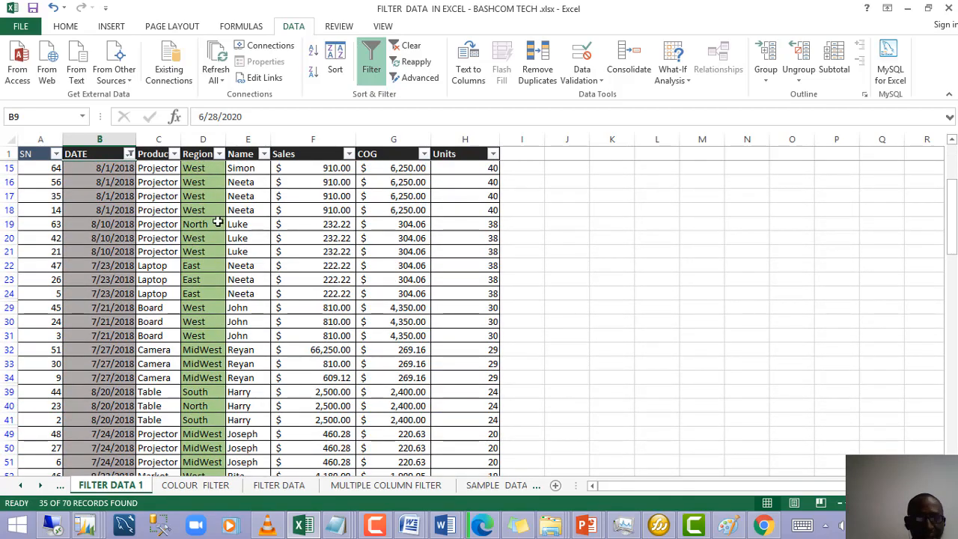
scroll(252, 242, down, 3)
scroll(365, 244, up, 3)
scroll(378, 266, down, 6)
scroll(378, 290, up, 6)
scroll(277, 337, down, 7)
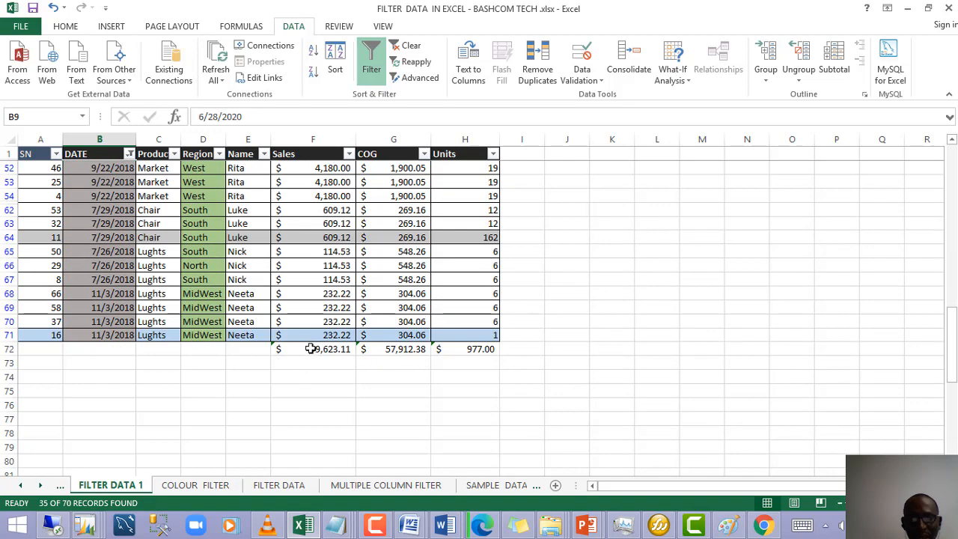
Step: Check the row 72 subtotal formulas for Sales, COG and Units against the visible 2018 records
click(314, 348)
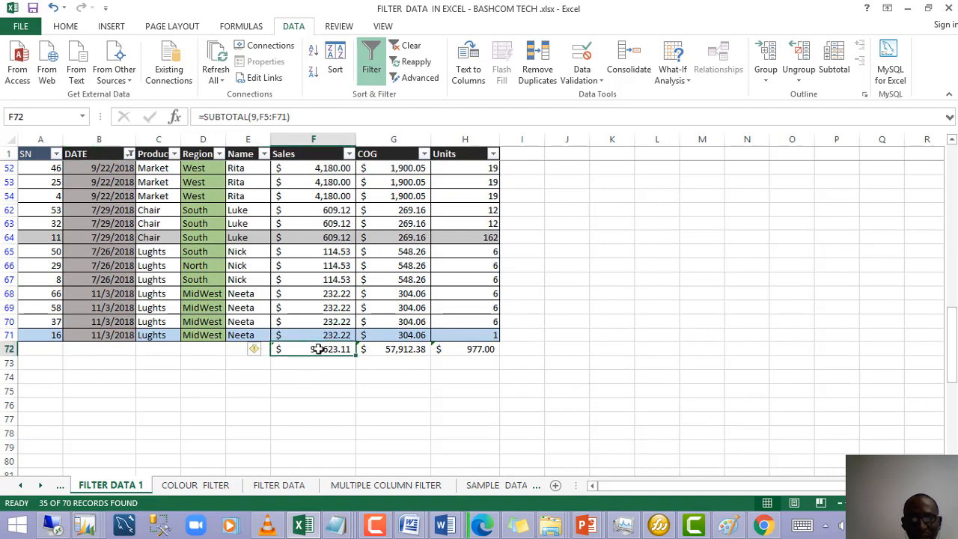
click(397, 351)
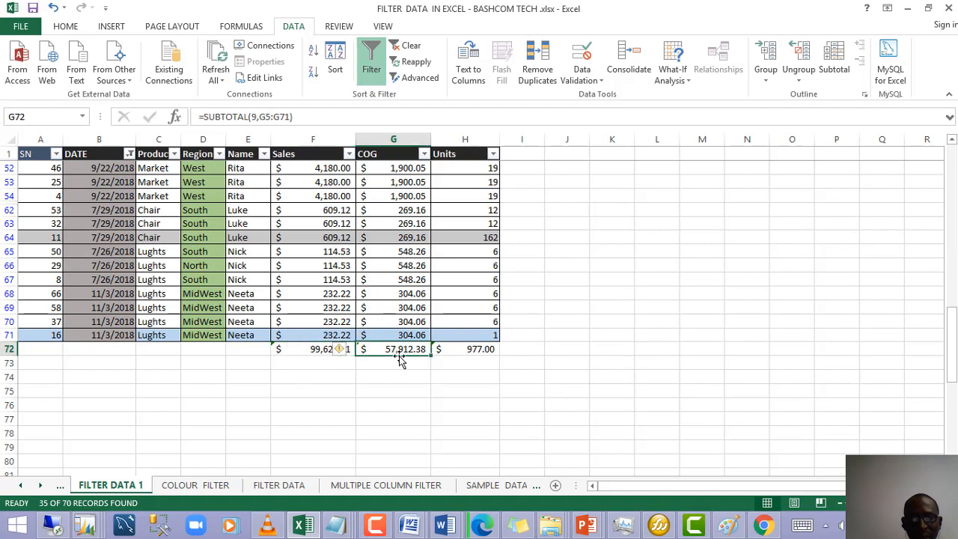
click(473, 349)
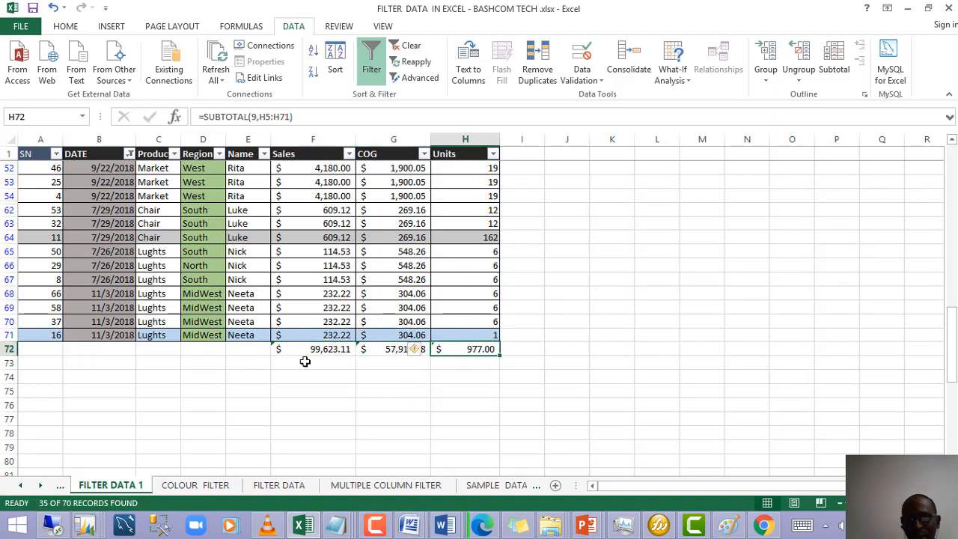
click(478, 336)
scroll(220, 275, up, 7)
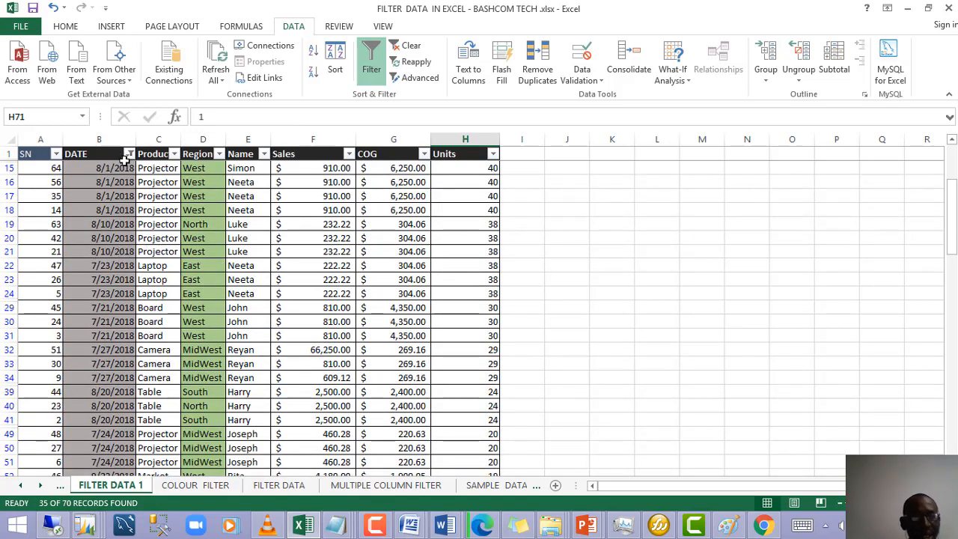
Step: Remove the 2018 date filter from the table to bring back all the records
click(405, 45)
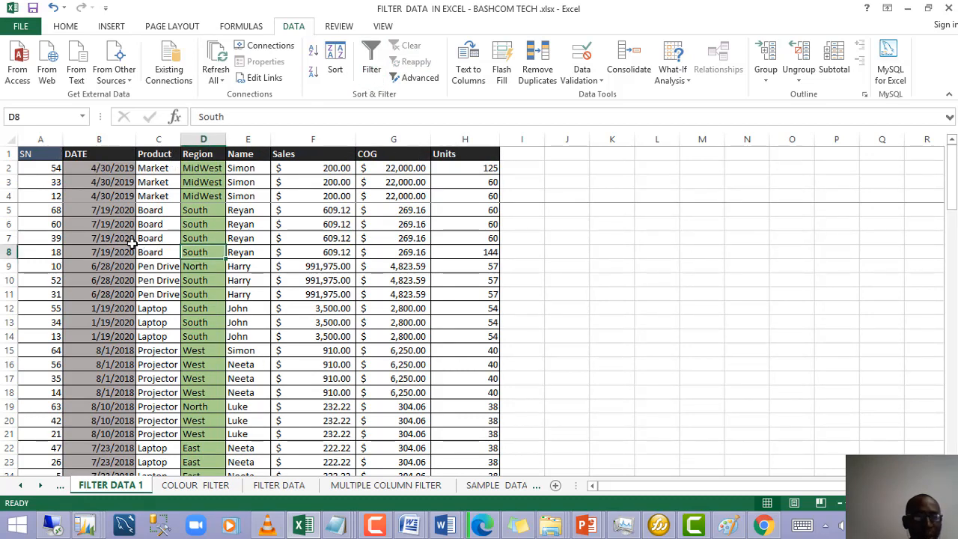
click(94, 238)
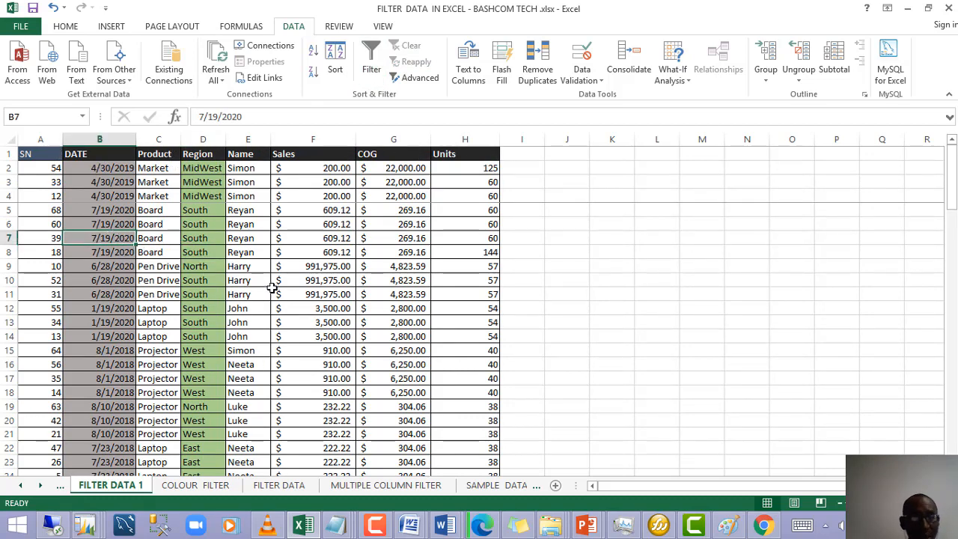
click(114, 295)
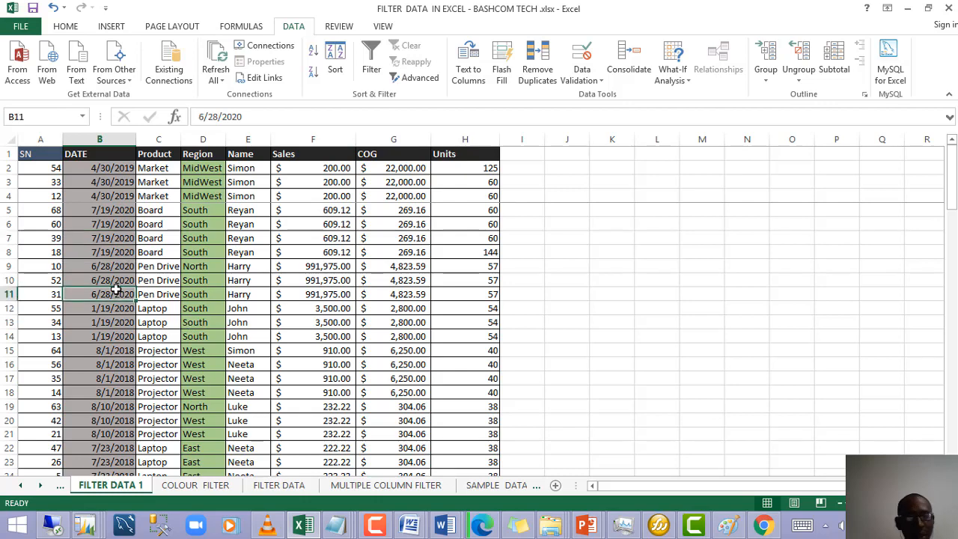
drag(172, 307, 168, 295)
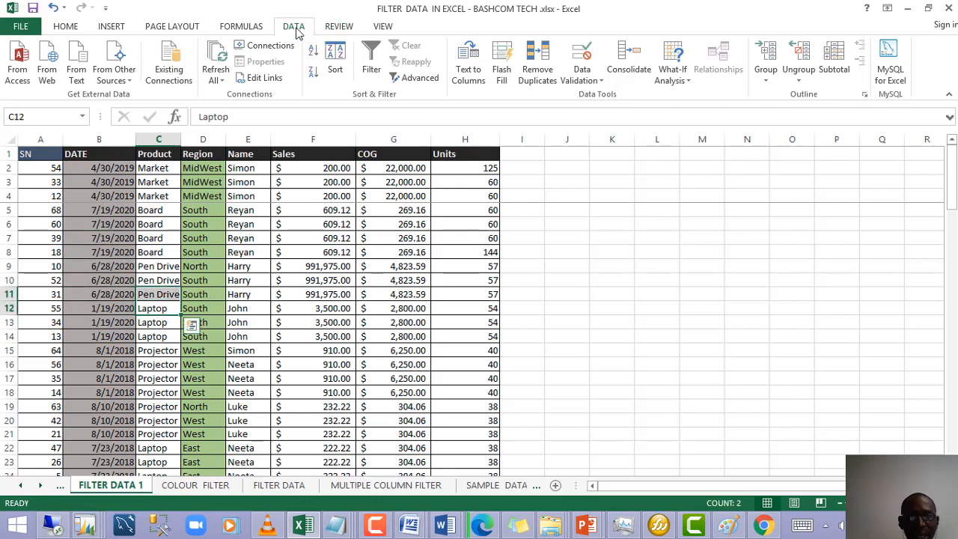
click(378, 71)
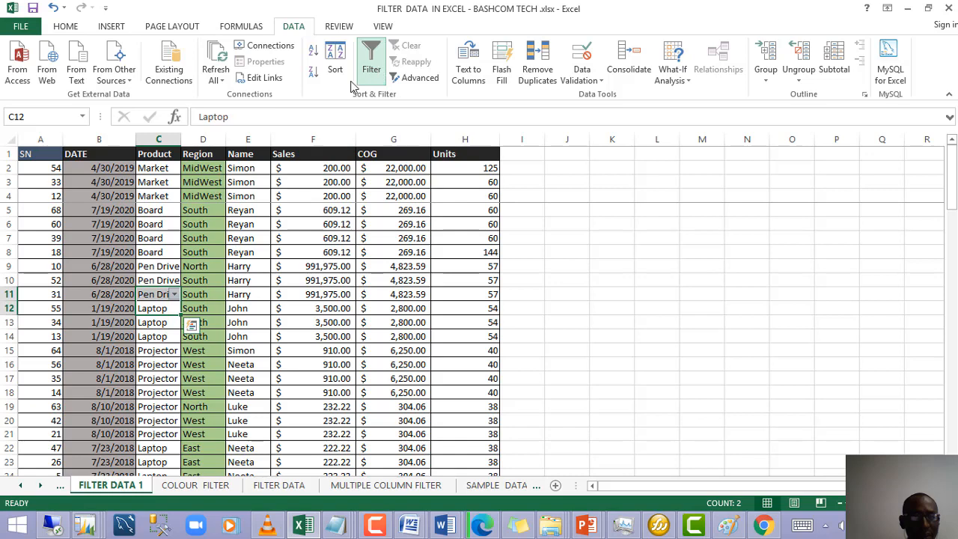
click(254, 224)
click(369, 68)
click(265, 235)
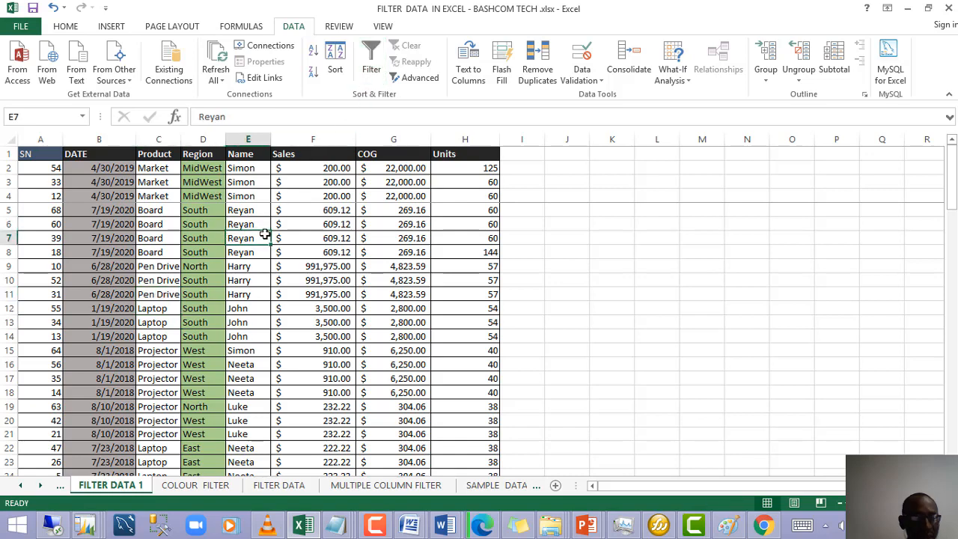
click(283, 251)
key(ctrl+shift+l)
click(251, 238)
click(257, 277)
Step: Select the whole sales table and turn on filtering for its header row
key(ctrl+a)
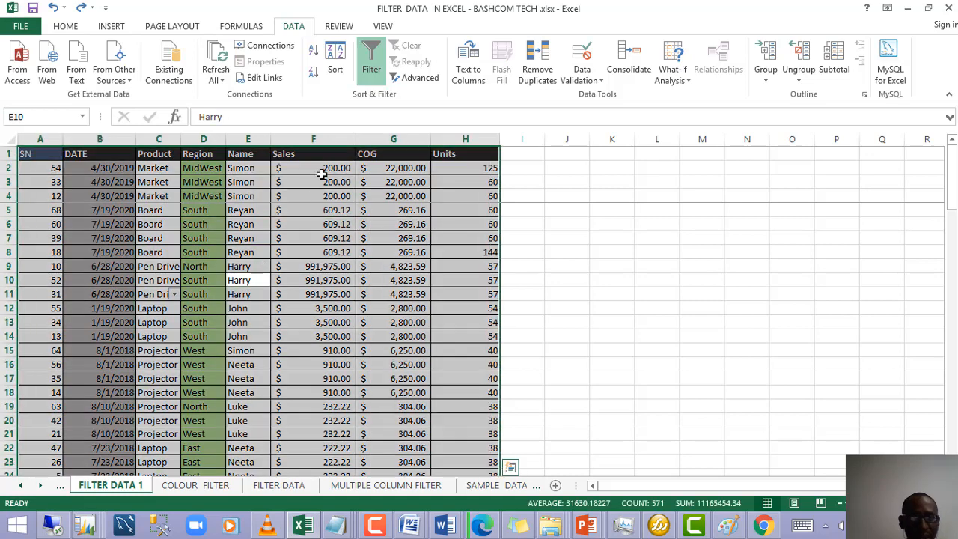
click(360, 70)
click(379, 56)
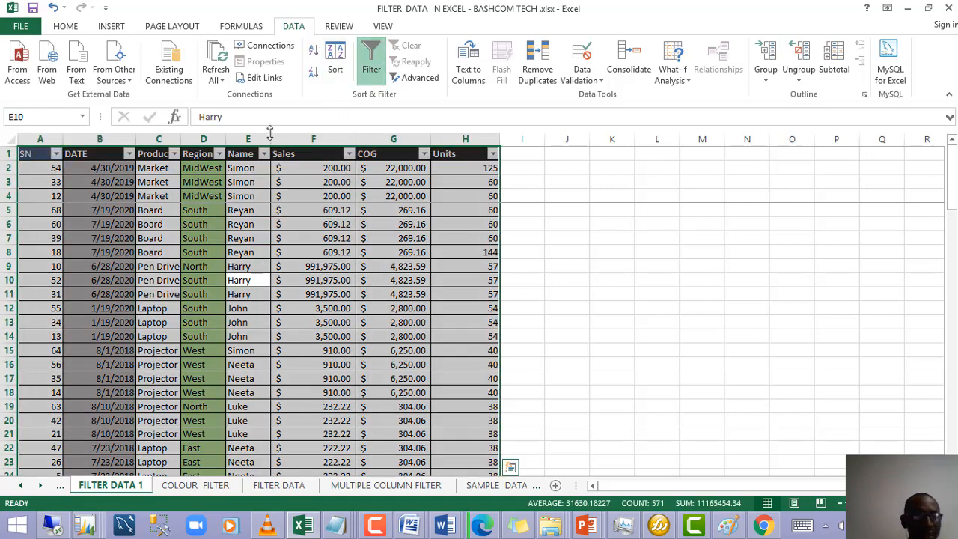
Step: Limit the DATE column to records from 2019 only and check the Sales subtotal in row 72
click(130, 154)
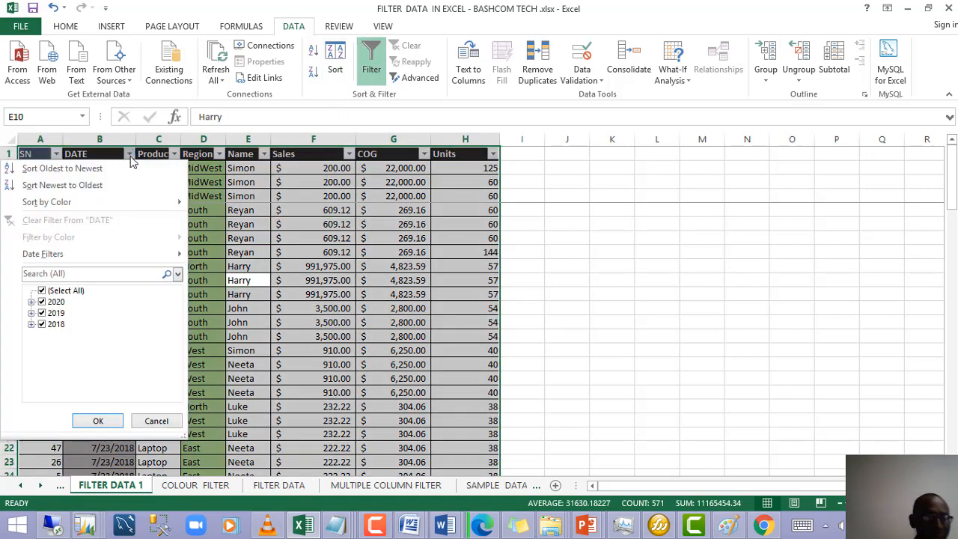
click(41, 291)
click(41, 312)
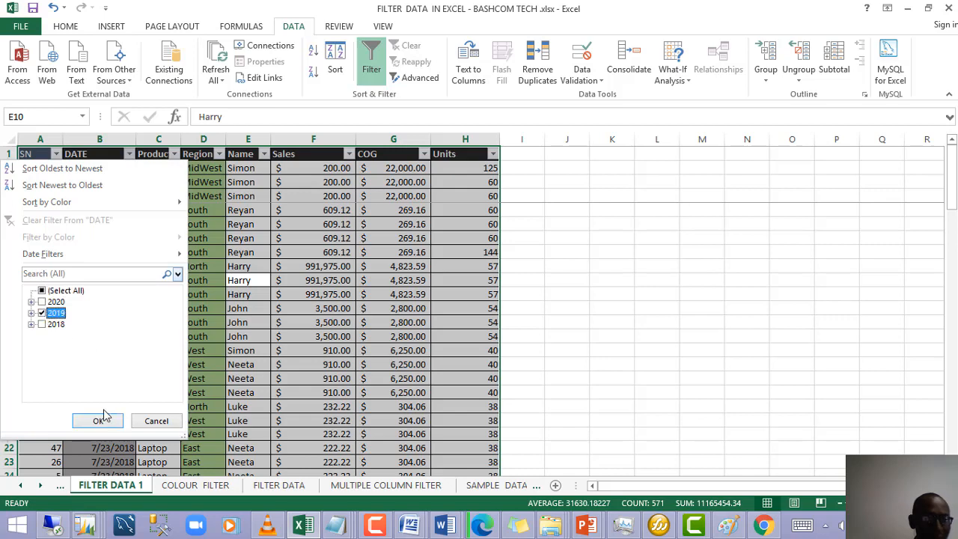
click(98, 421)
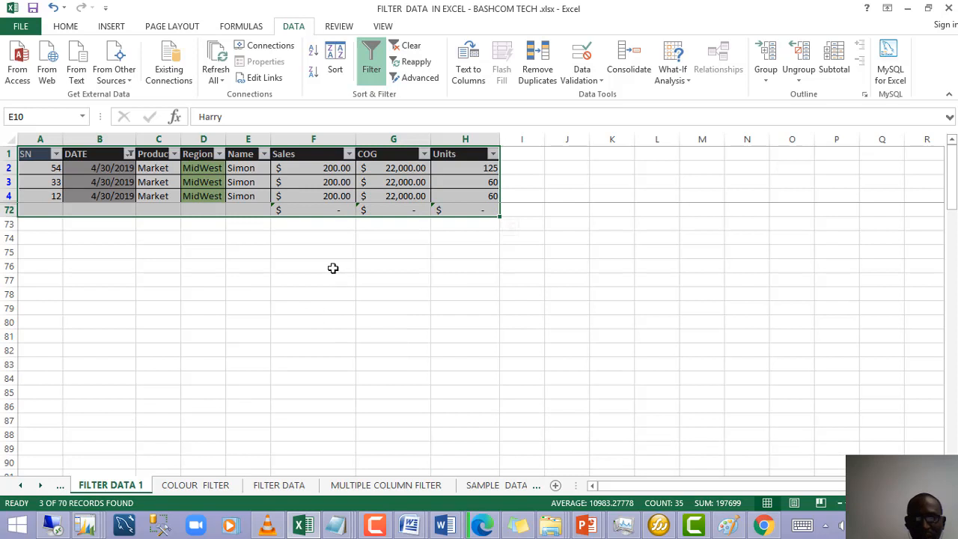
click(347, 209)
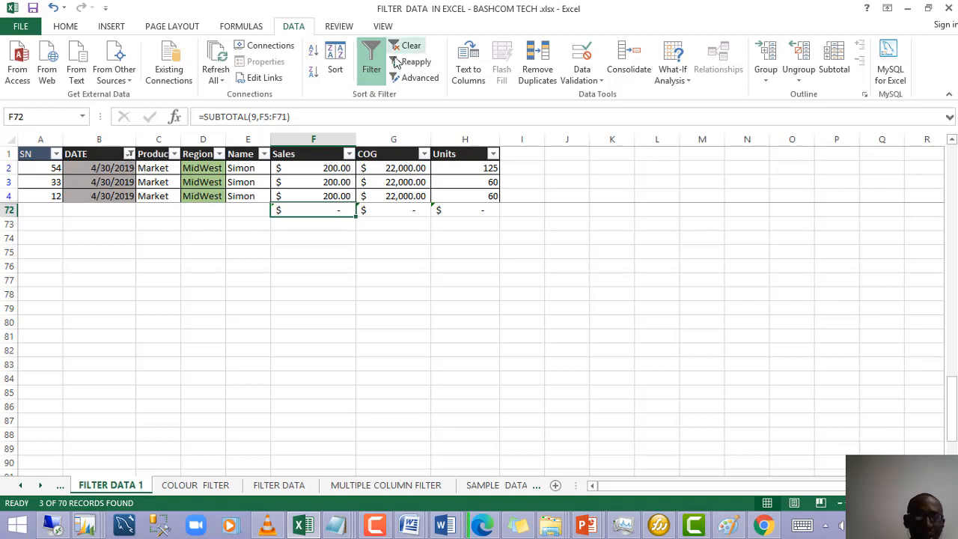
Step: Turn off the table's filter to bring back the records from every year
click(371, 64)
click(145, 251)
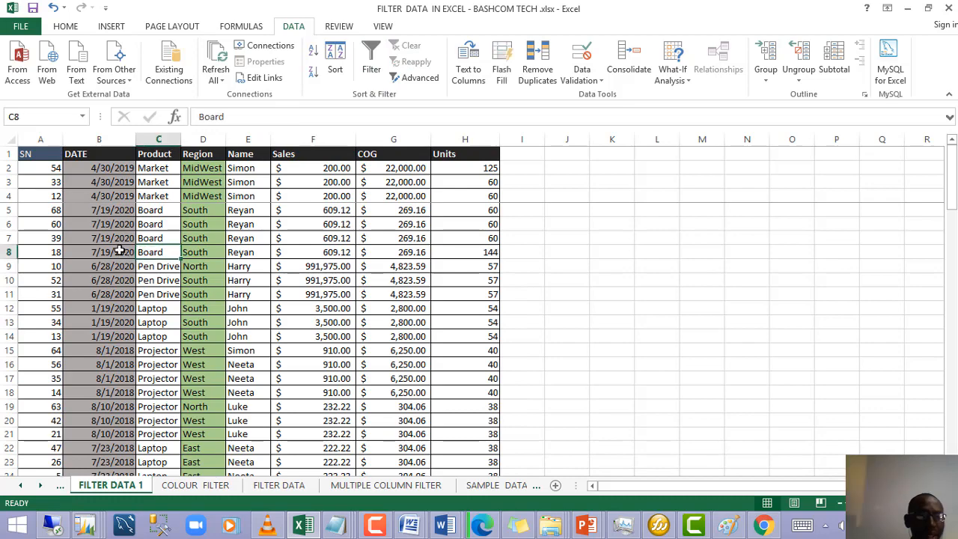
click(120, 224)
click(138, 239)
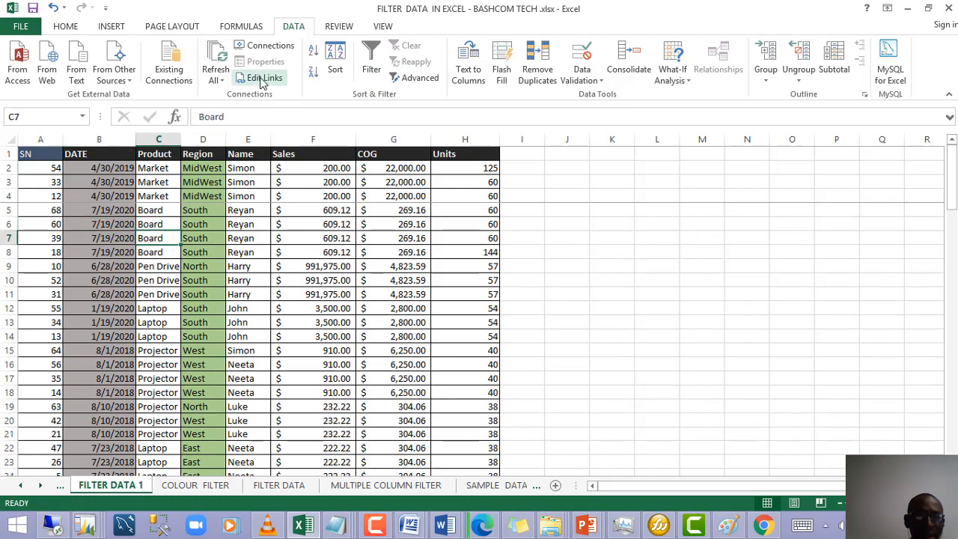
Step: Turn the filter back on for the table's header row, starting from a single cell in the Name column
drag(239, 280, 239, 266)
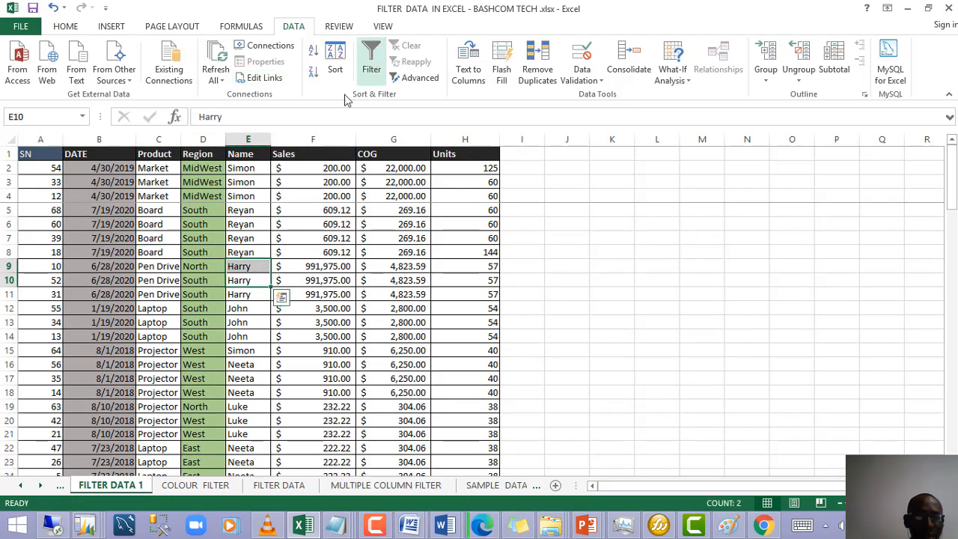
key(Up)
key(Up)
key(Up)
key(Up)
click(372, 60)
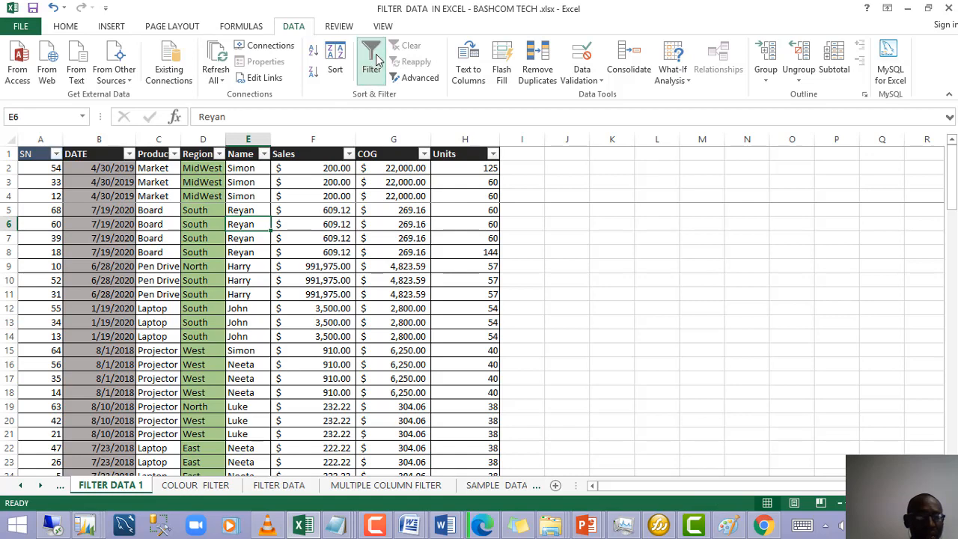
Step: Open the DATE column's filter choices and deselect all years
click(131, 161)
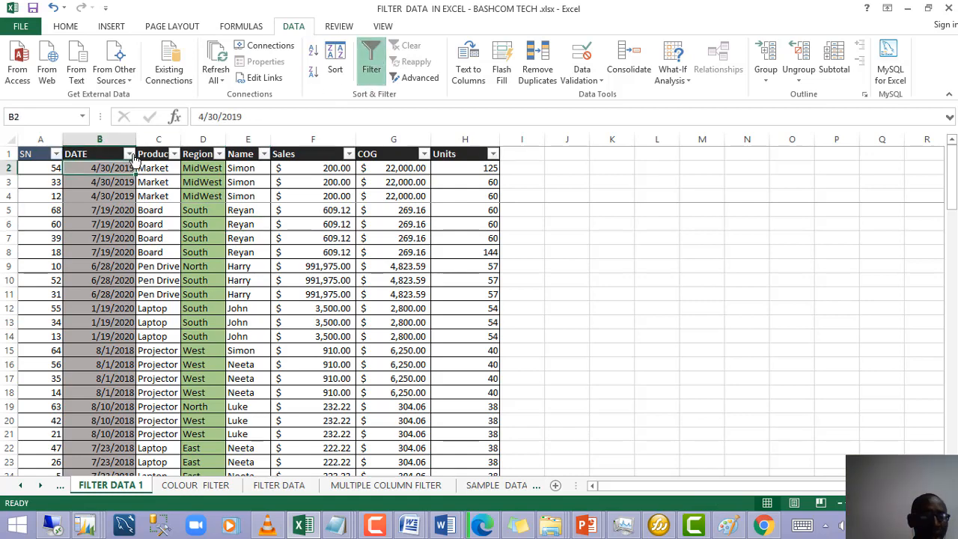
click(129, 154)
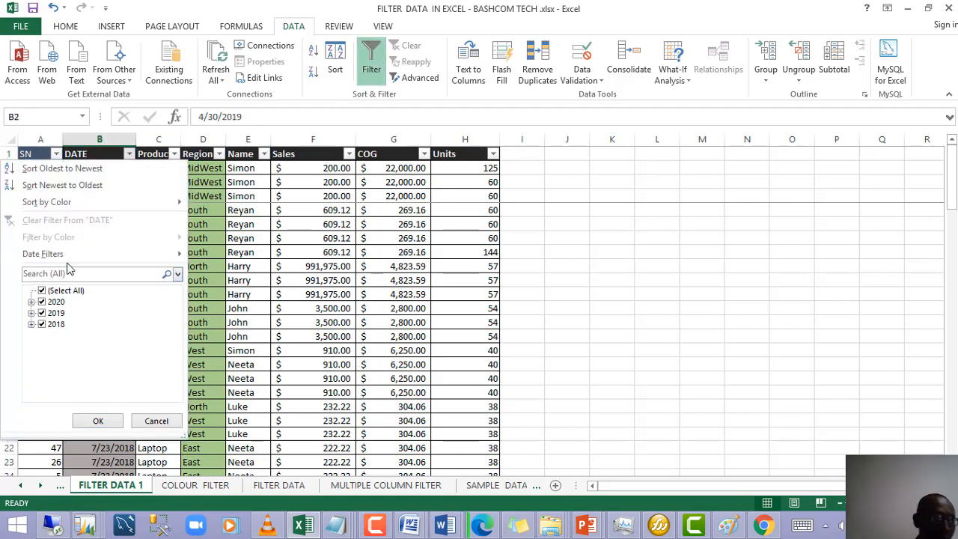
click(32, 302)
click(31, 302)
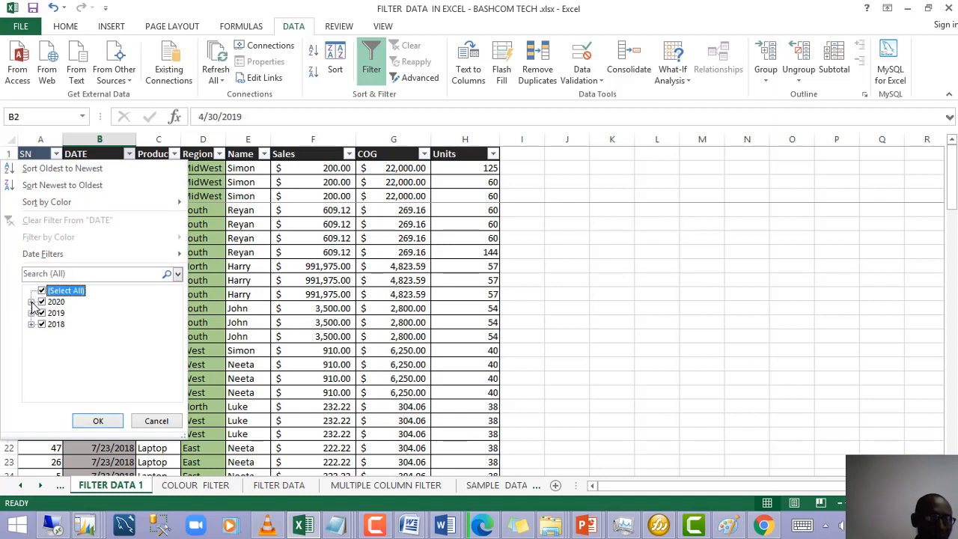
click(43, 291)
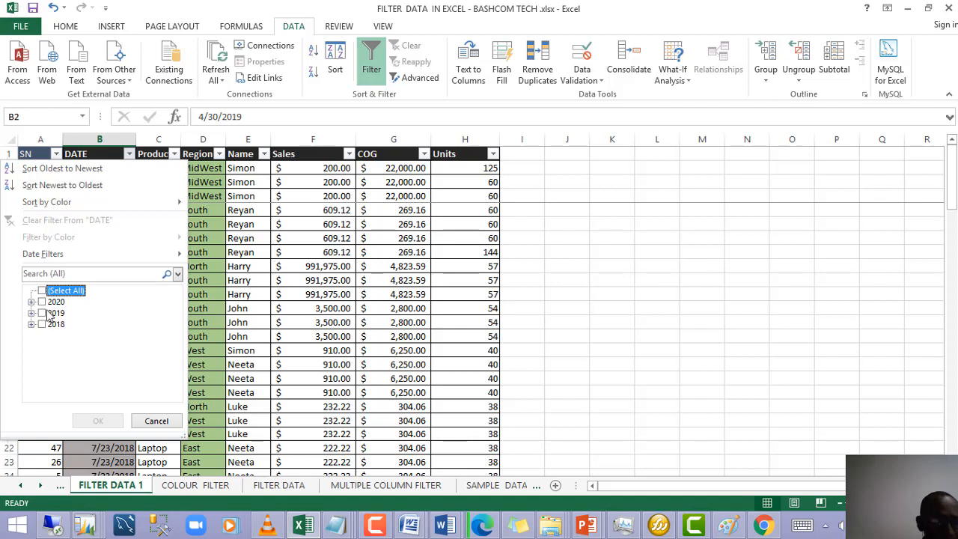
click(31, 301)
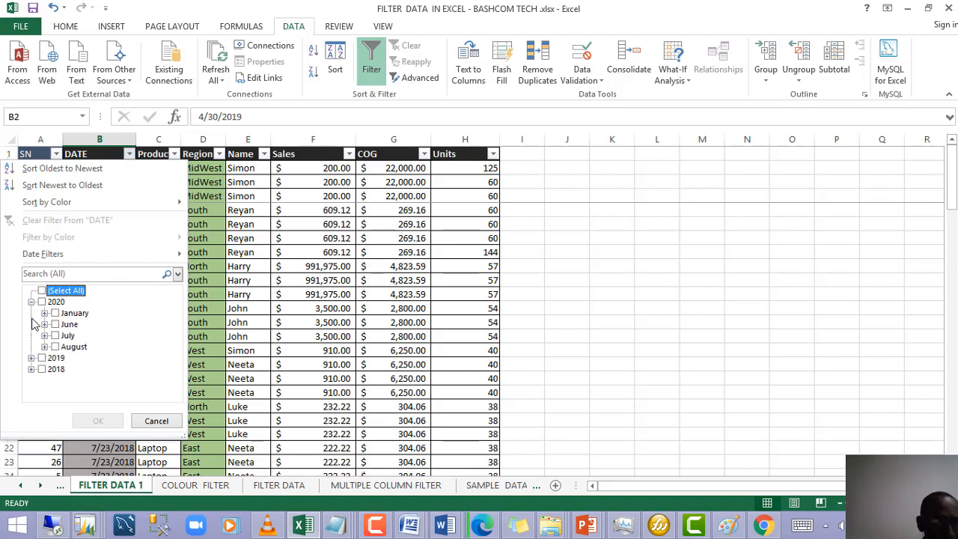
click(42, 302)
click(62, 323)
click(63, 323)
click(64, 335)
click(69, 347)
click(56, 358)
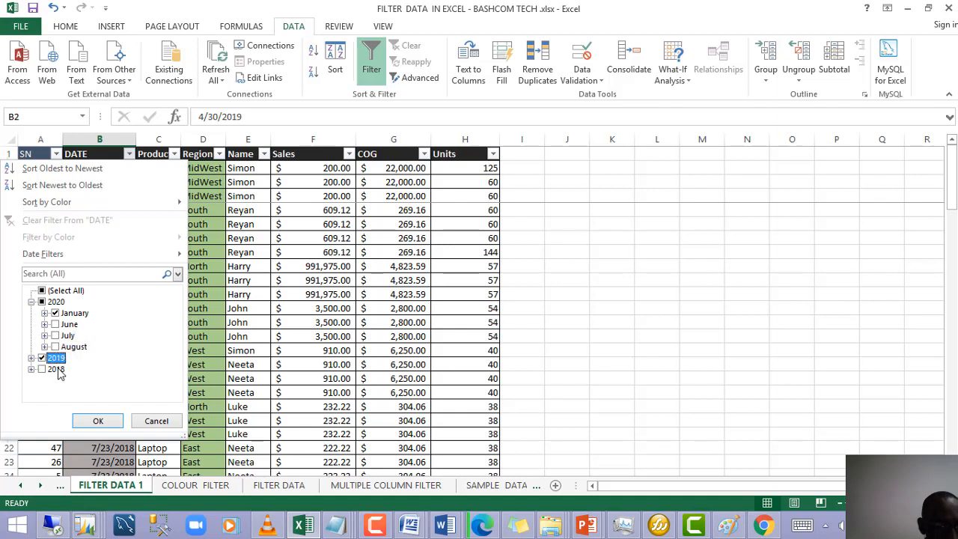
click(43, 291)
click(42, 301)
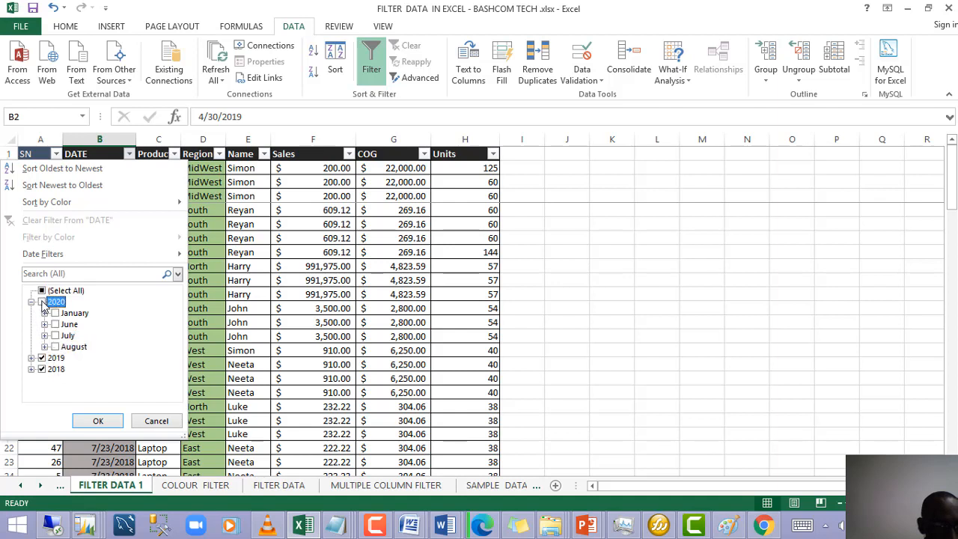
click(43, 291)
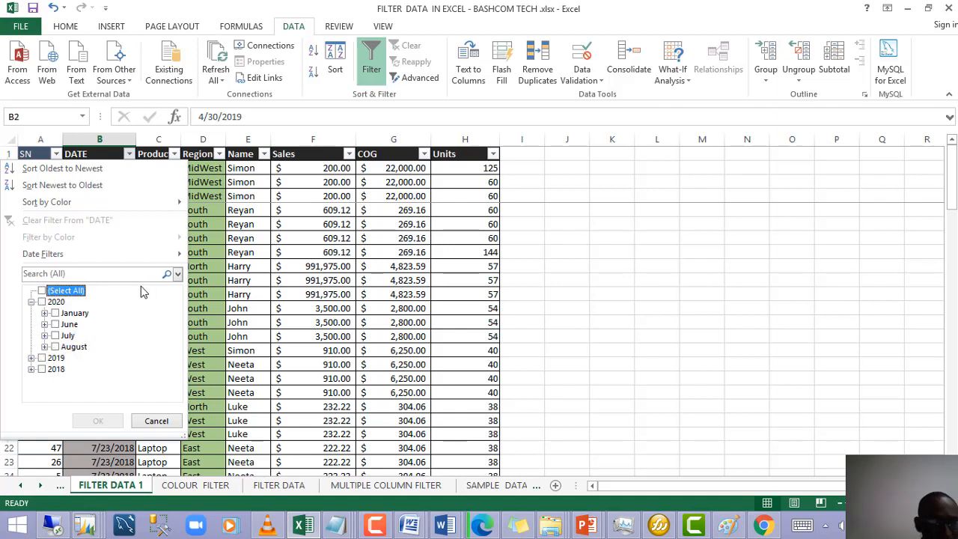
click(30, 301)
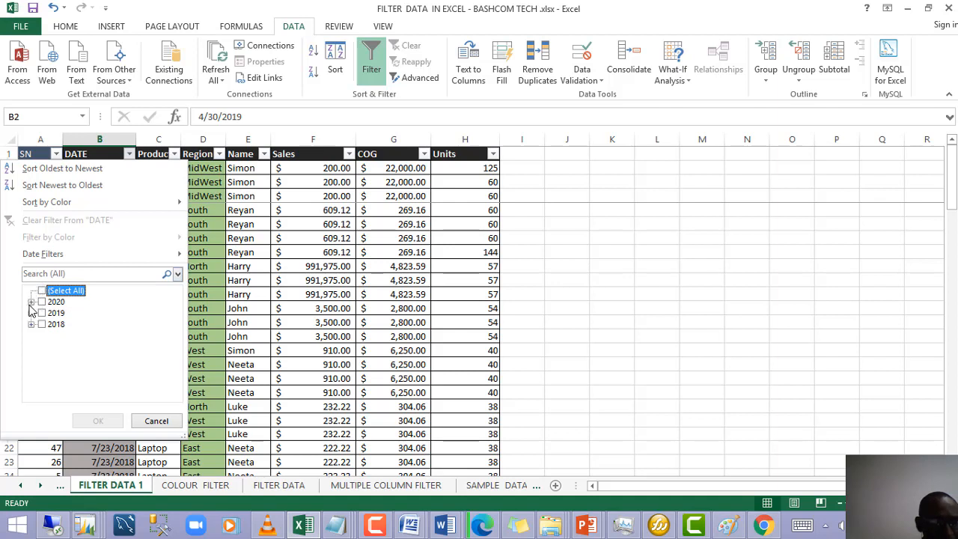
Step: Limit the DATE column to records from 2020 and 2018
click(42, 302)
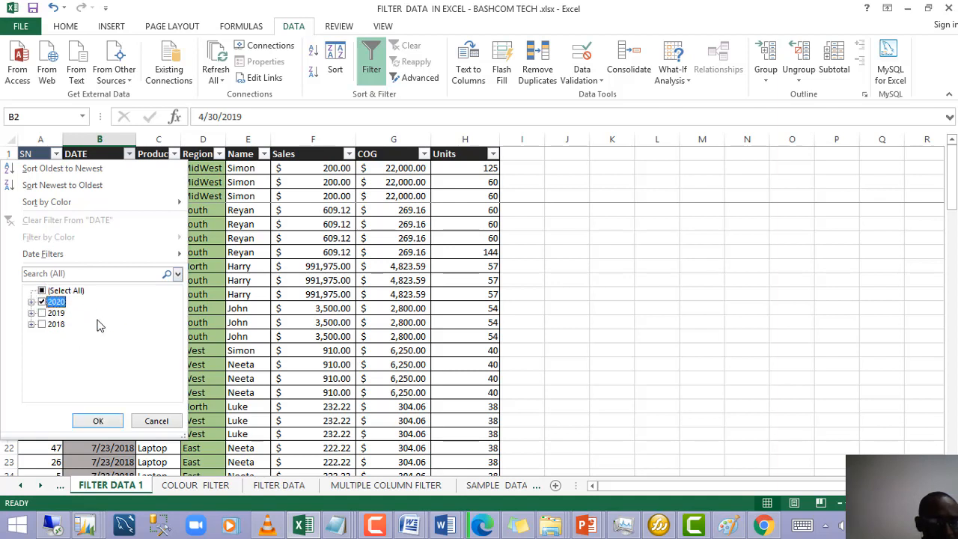
click(42, 324)
click(98, 420)
Step: Examine the dates of the filtered 2020 and 2018 records and their Sales, COG and Units subtotals in row 72
scroll(188, 342, down, 17)
scroll(202, 345, down, 1)
scroll(205, 342, up, 10)
scroll(239, 322, down, 12)
scroll(308, 319, up, 4)
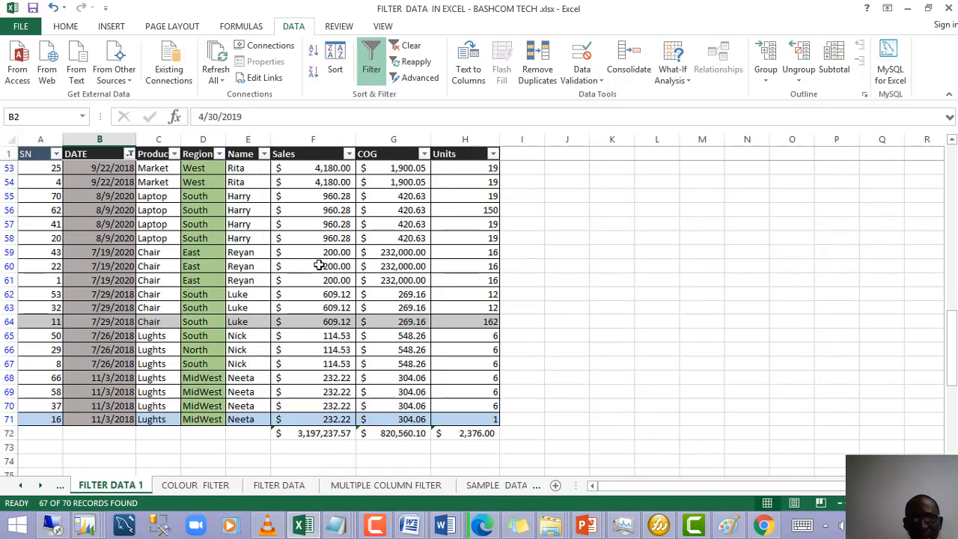
scroll(481, 262, up, 1)
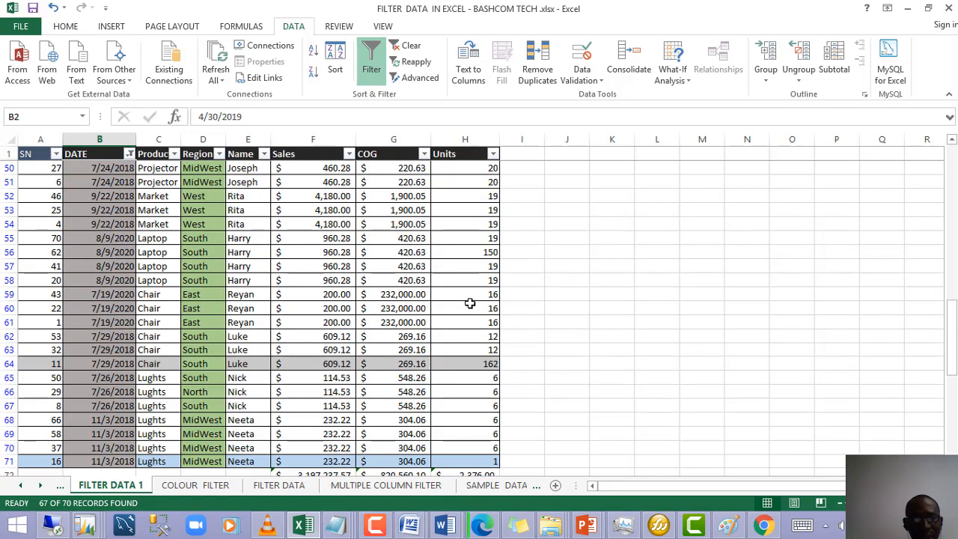
scroll(220, 329, down, 4)
click(299, 310)
scroll(150, 281, up, 11)
scroll(150, 281, up, 8)
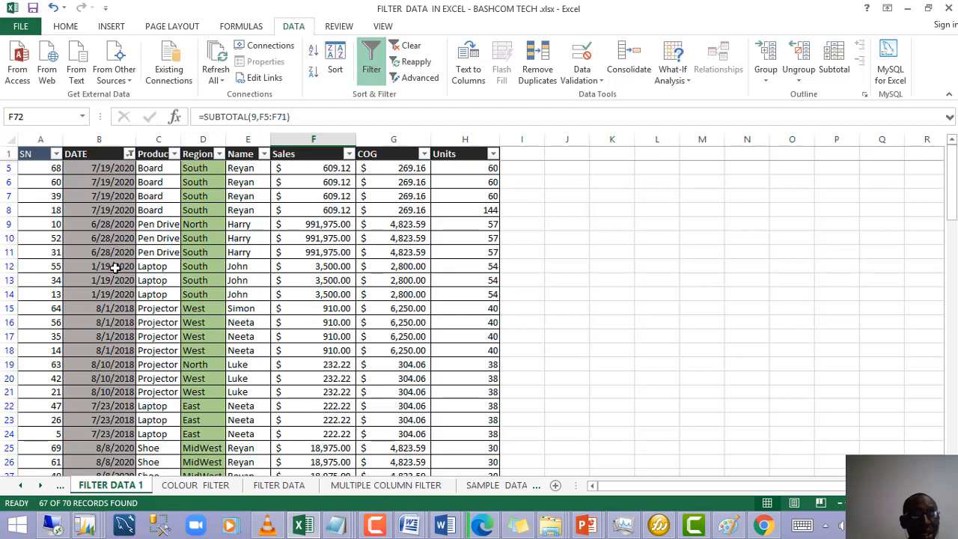
click(127, 349)
click(98, 336)
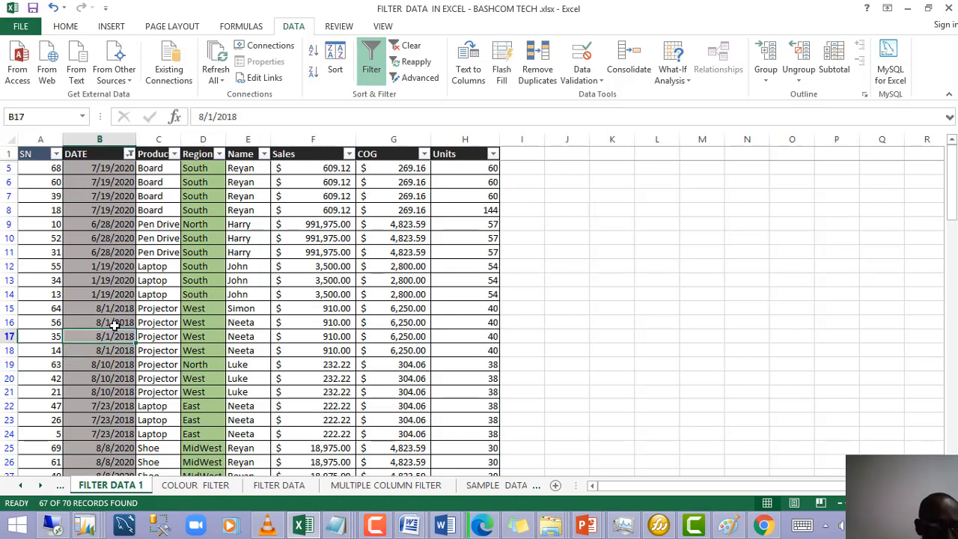
click(83, 280)
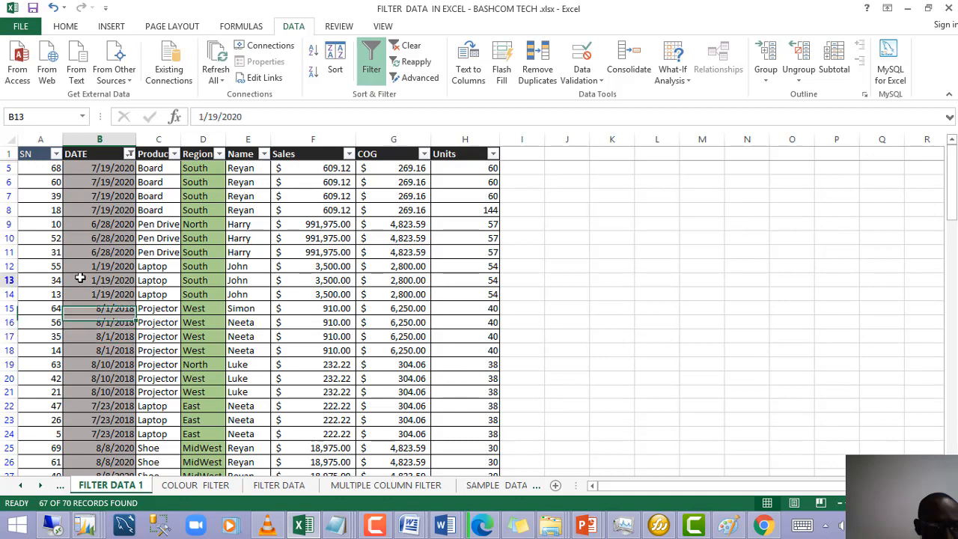
Step: Fill date cell B13 in the DATE column with a gold theme colour
click(103, 322)
click(83, 280)
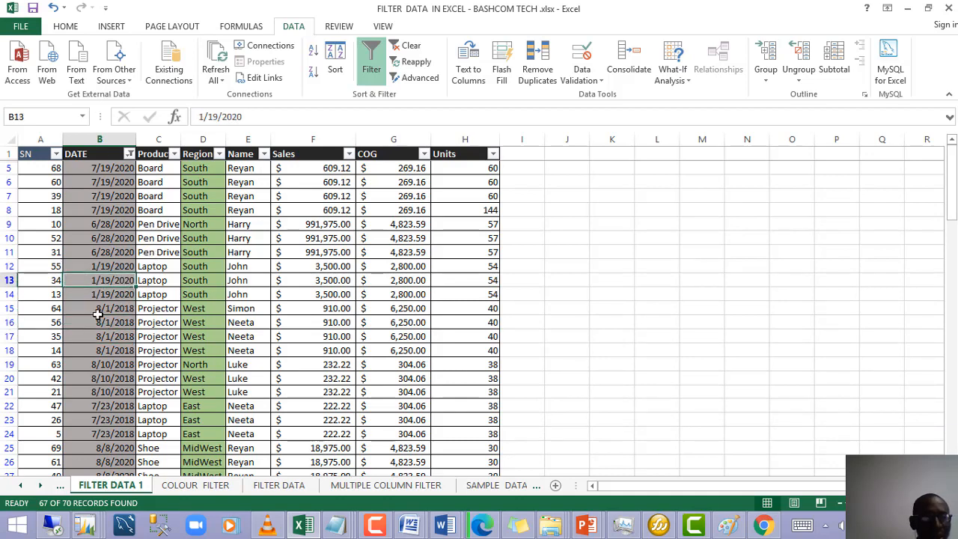
click(66, 27)
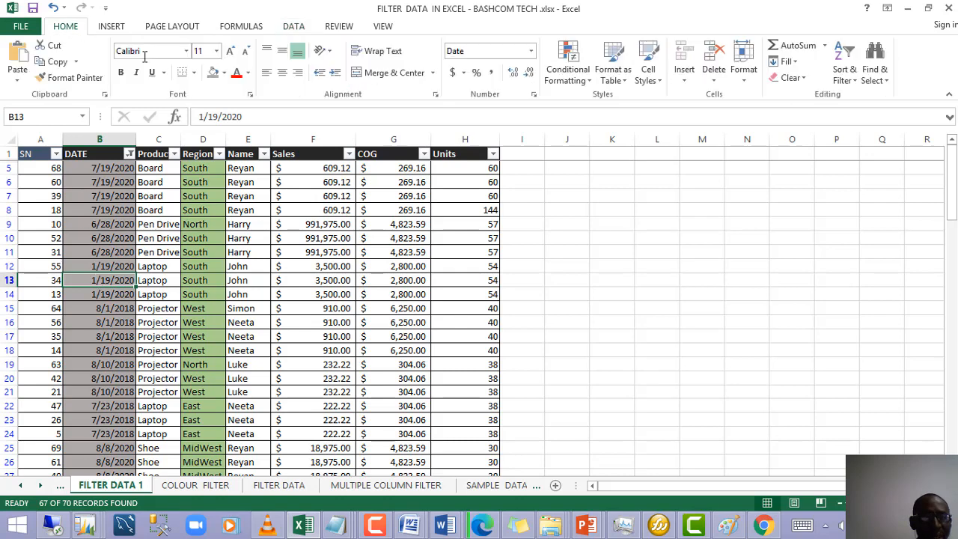
click(225, 72)
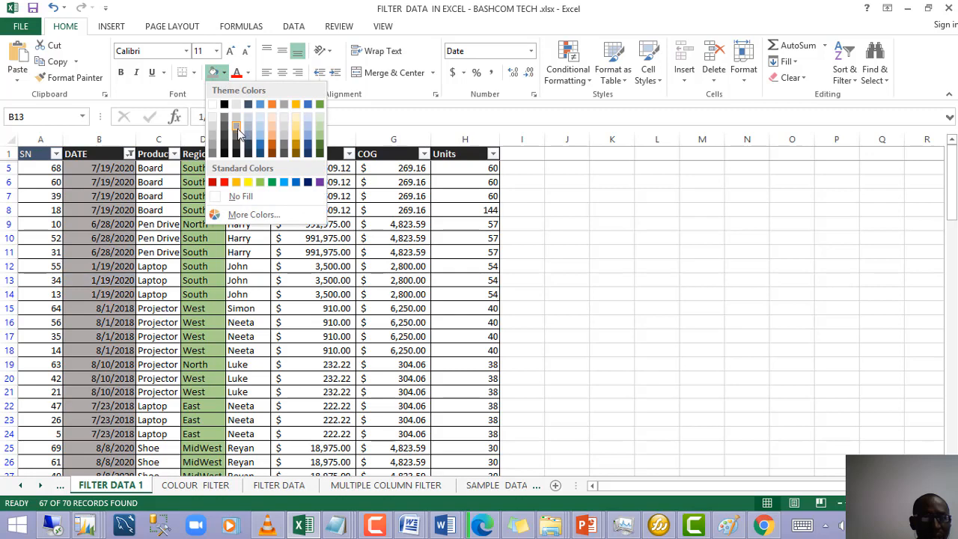
click(297, 142)
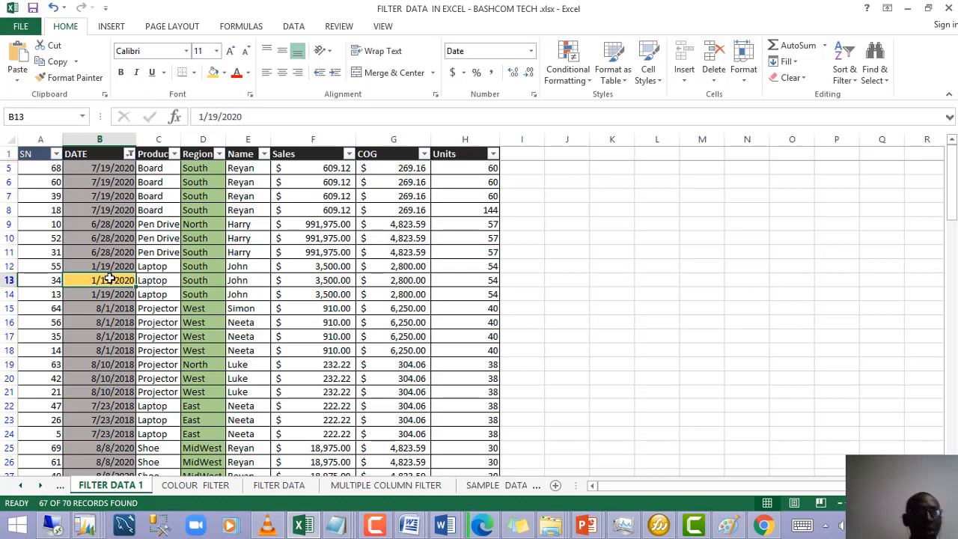
click(123, 409)
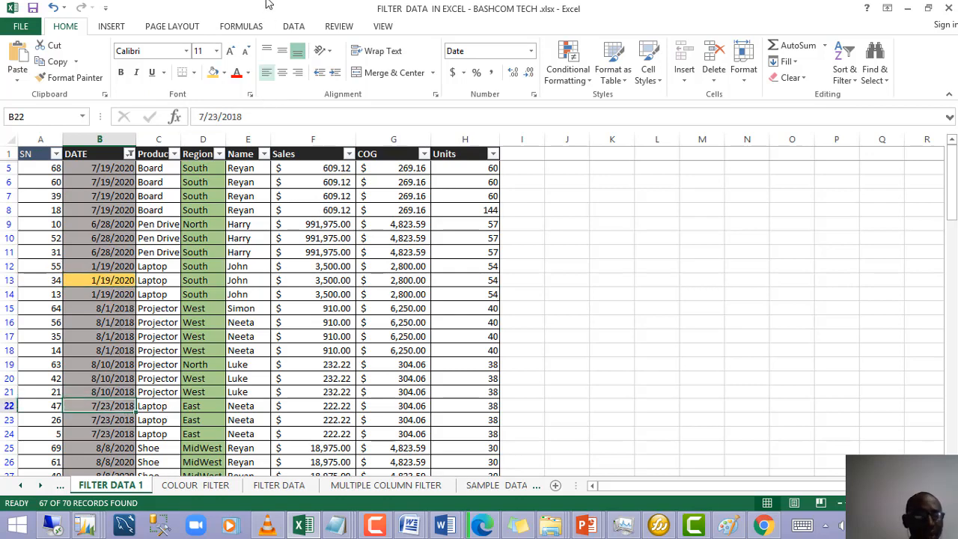
click(130, 154)
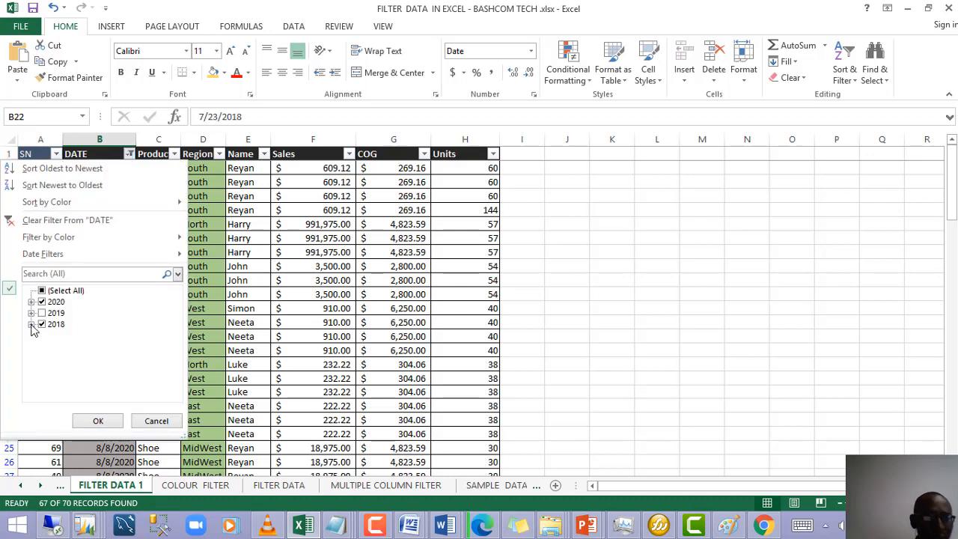
click(249, 273)
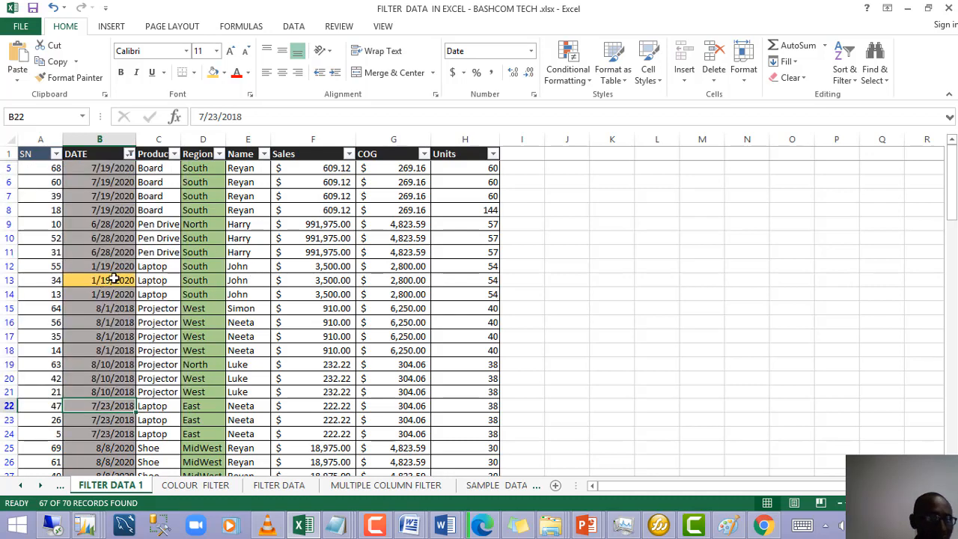
click(113, 278)
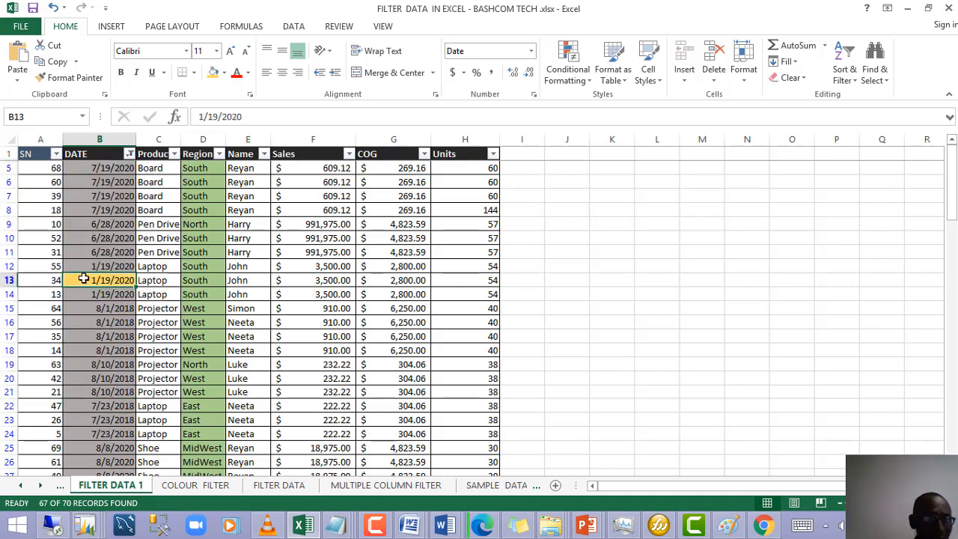
Step: Limit the DATE column to records from 19 January 2020 and select the resulting rows together with their subtotals
click(129, 155)
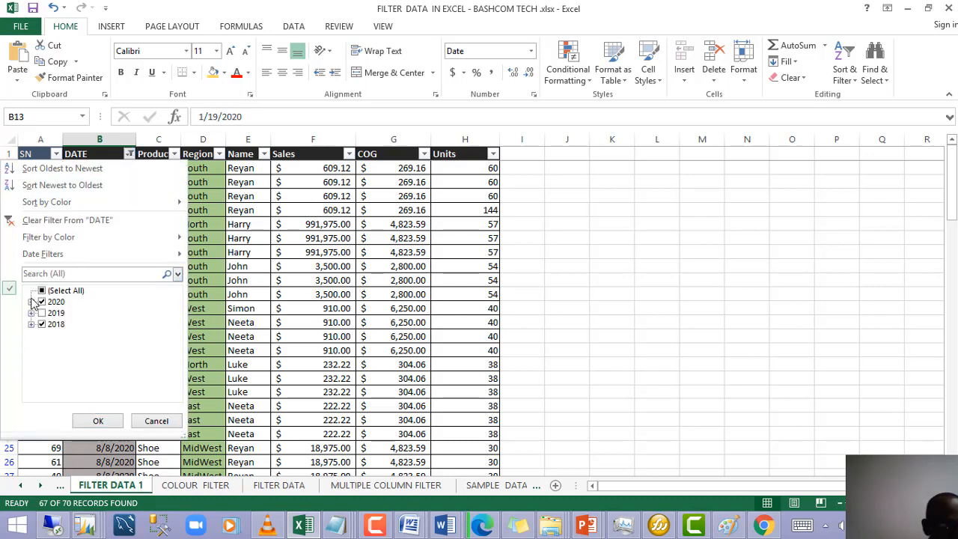
click(82, 293)
click(63, 292)
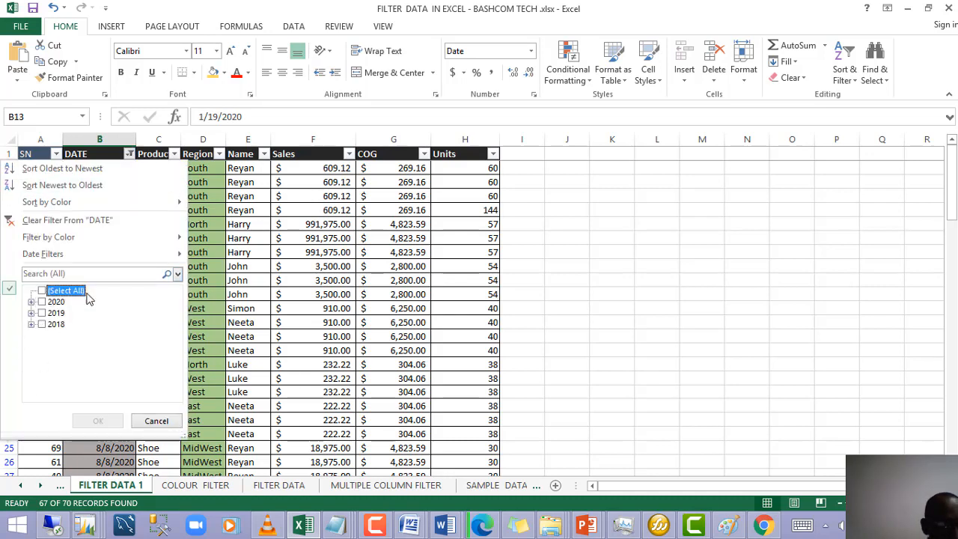
click(31, 302)
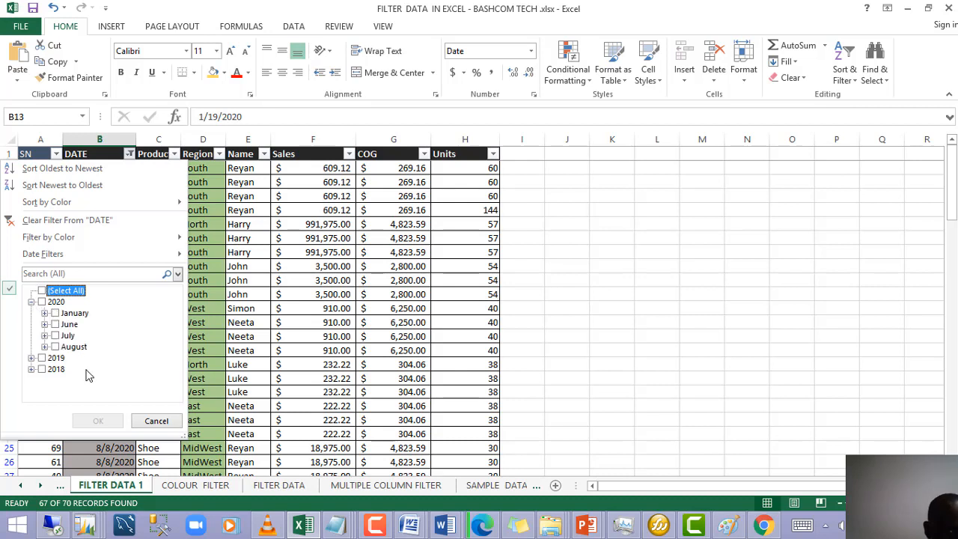
click(67, 313)
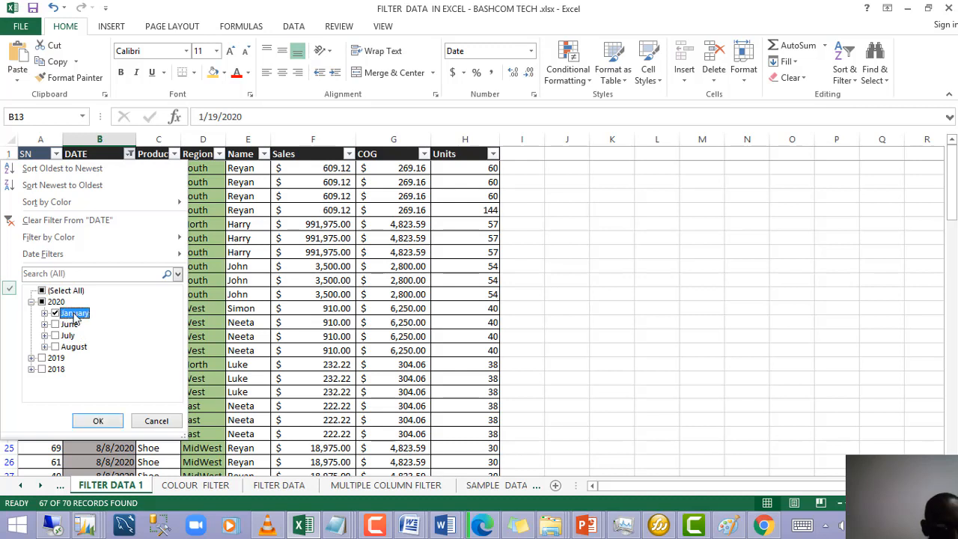
click(62, 315)
click(45, 314)
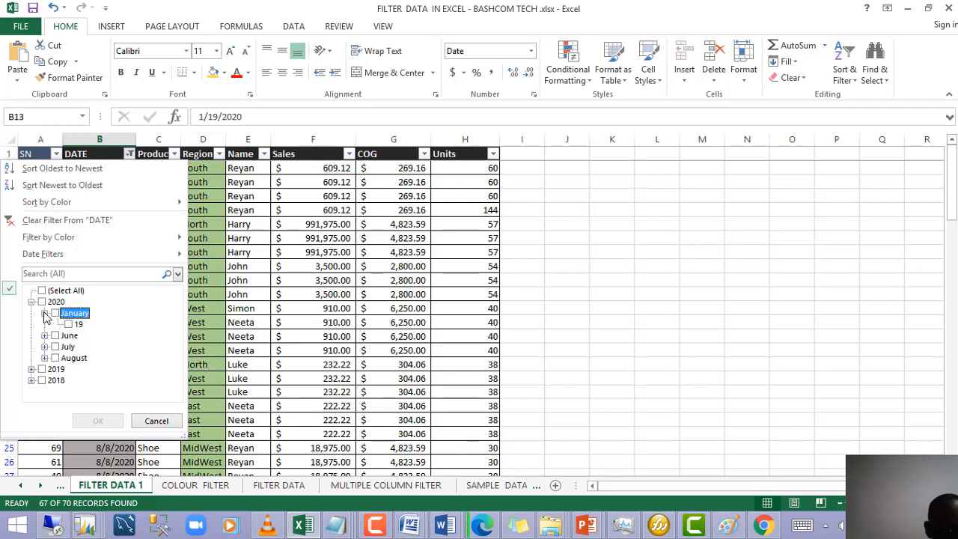
click(69, 324)
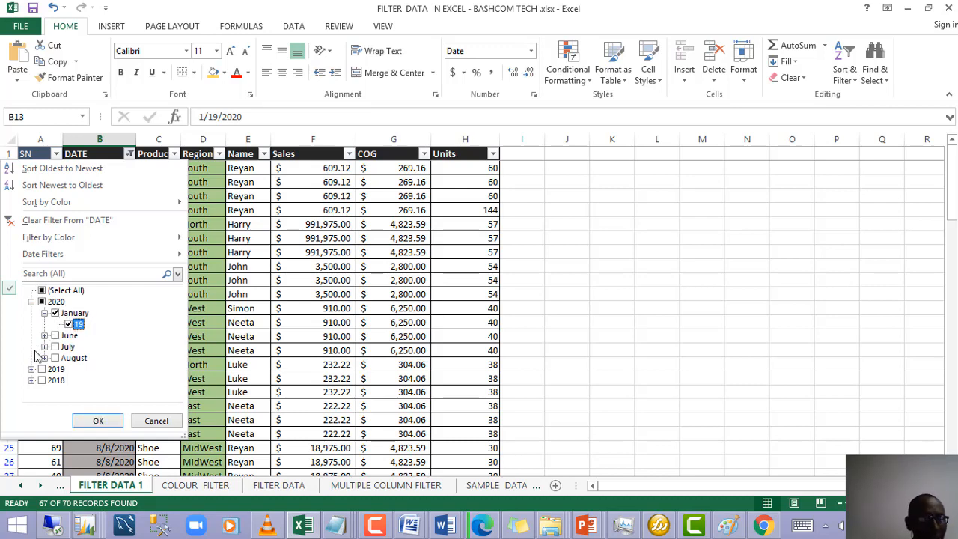
click(96, 420)
click(158, 266)
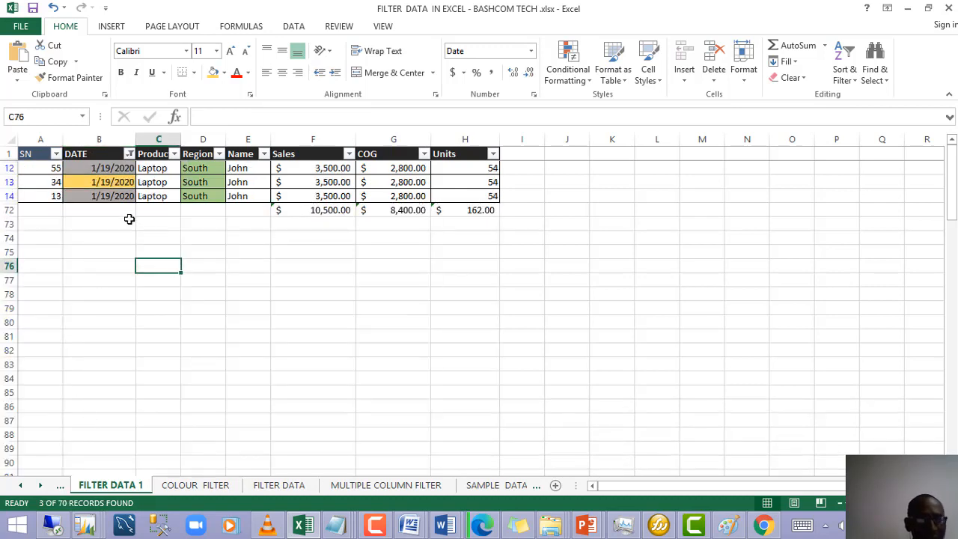
drag(113, 164, 449, 212)
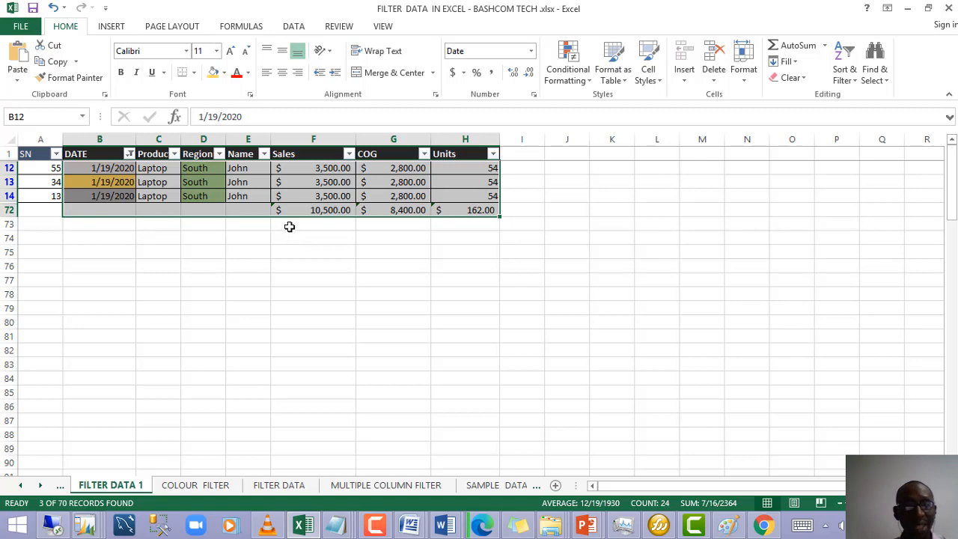
Step: Turn off the filter on the sales table to bring back all records
click(293, 26)
click(371, 59)
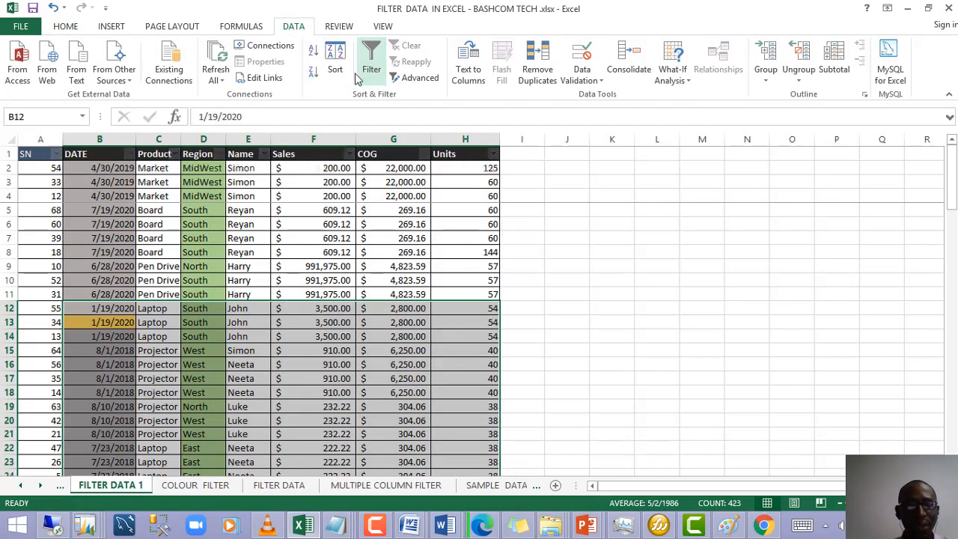
click(371, 58)
click(238, 321)
scroll(302, 324, down, 3)
scroll(301, 324, up, 3)
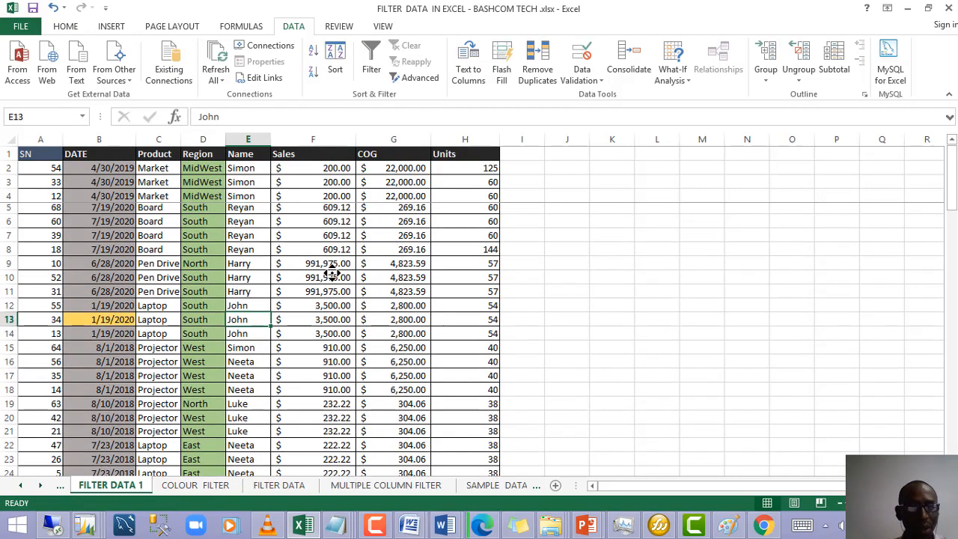
Step: Examine the DATE, Product, Region and Name entries in the first rows of the unfiltered table
click(162, 237)
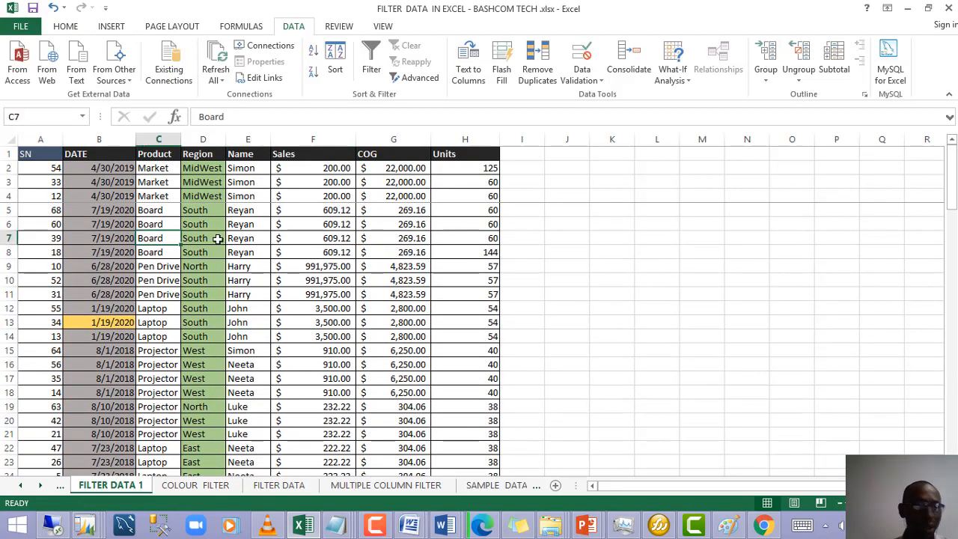
click(88, 191)
click(195, 180)
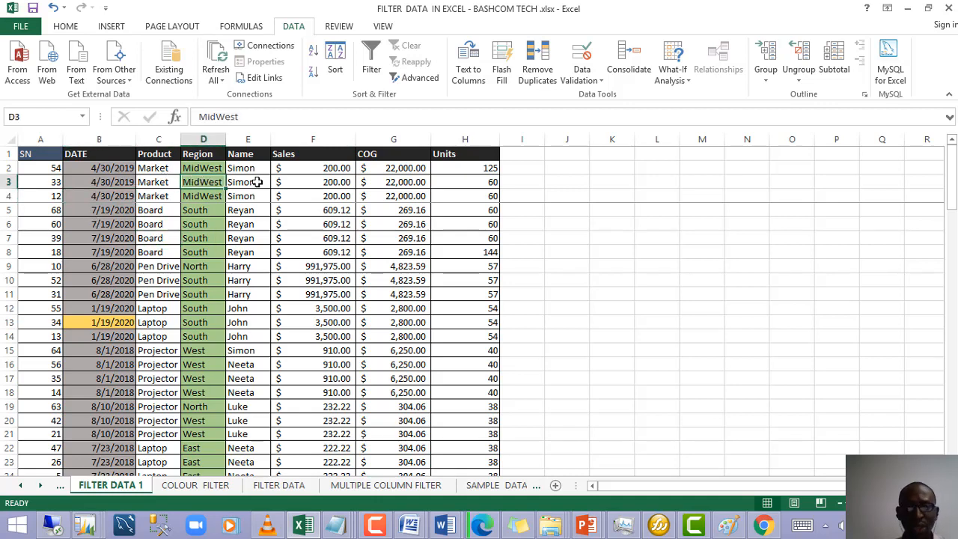
click(246, 211)
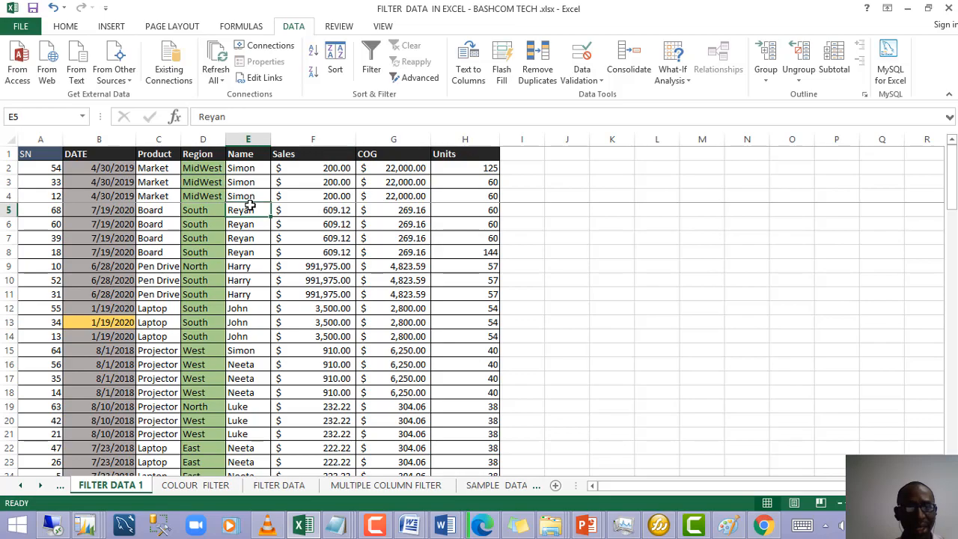
click(171, 211)
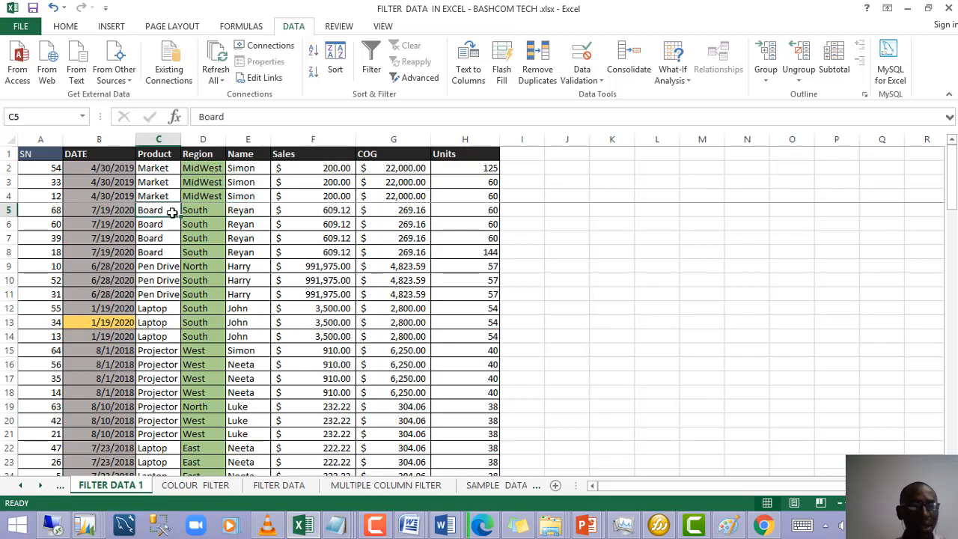
scroll(222, 322, down, 1)
scroll(223, 314, up, 1)
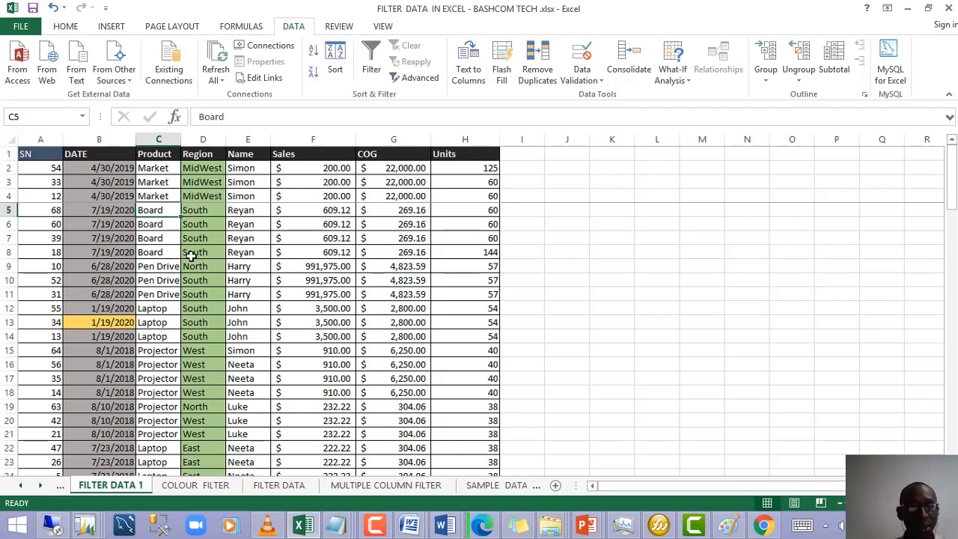
click(250, 252)
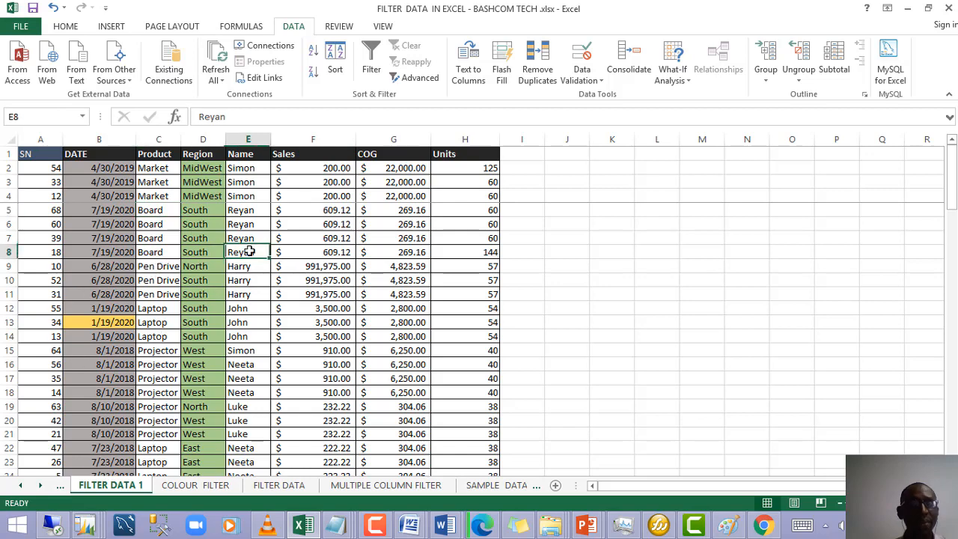
Step: Turn the header filter back on and limit the Product column to Camera
click(372, 69)
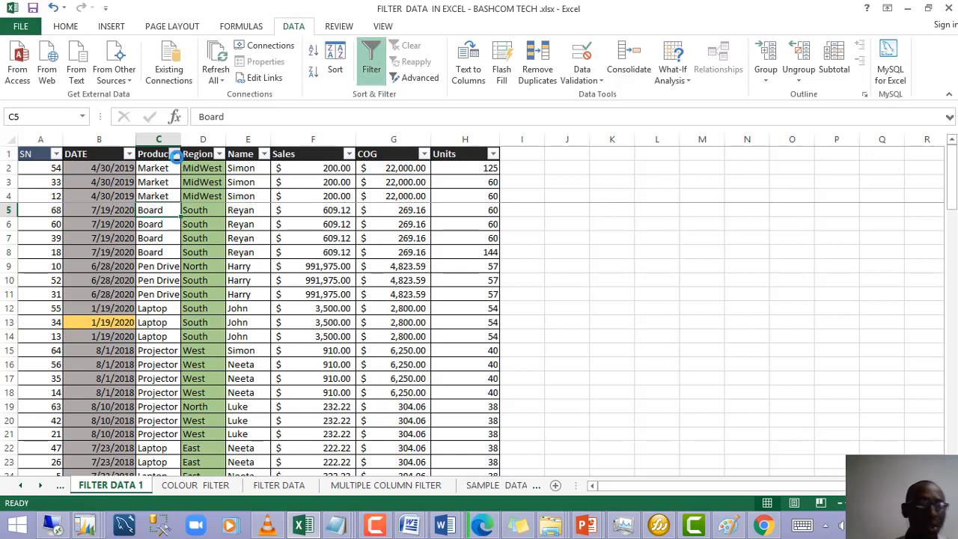
click(174, 153)
click(45, 292)
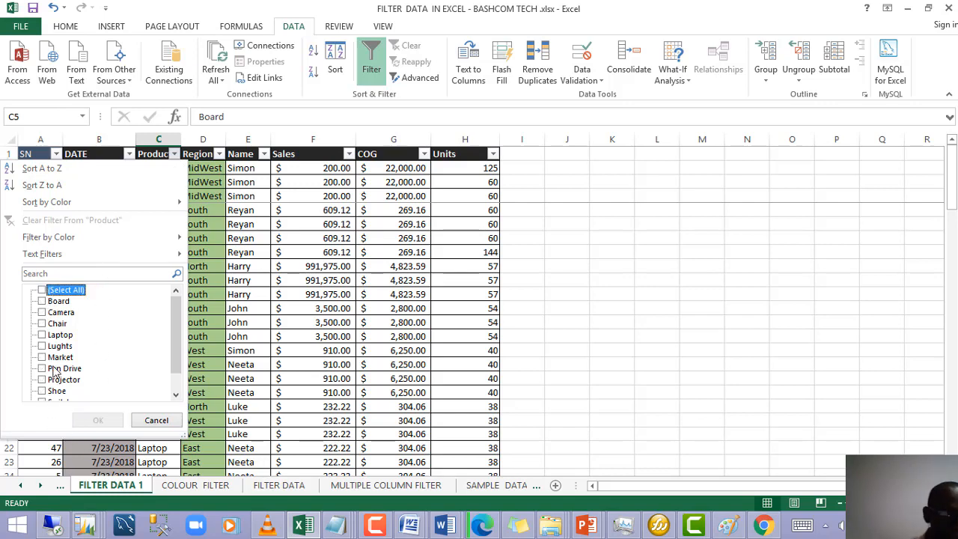
click(56, 313)
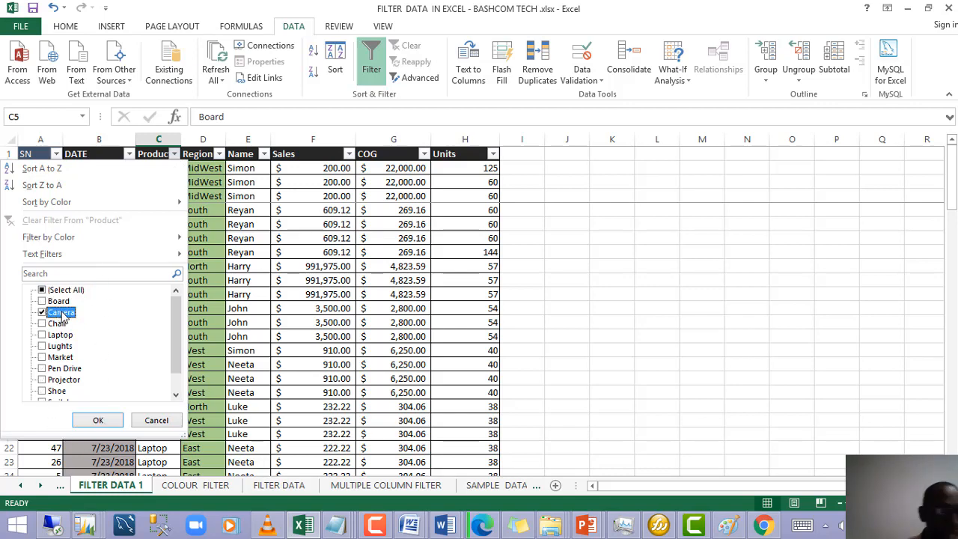
click(97, 422)
click(283, 364)
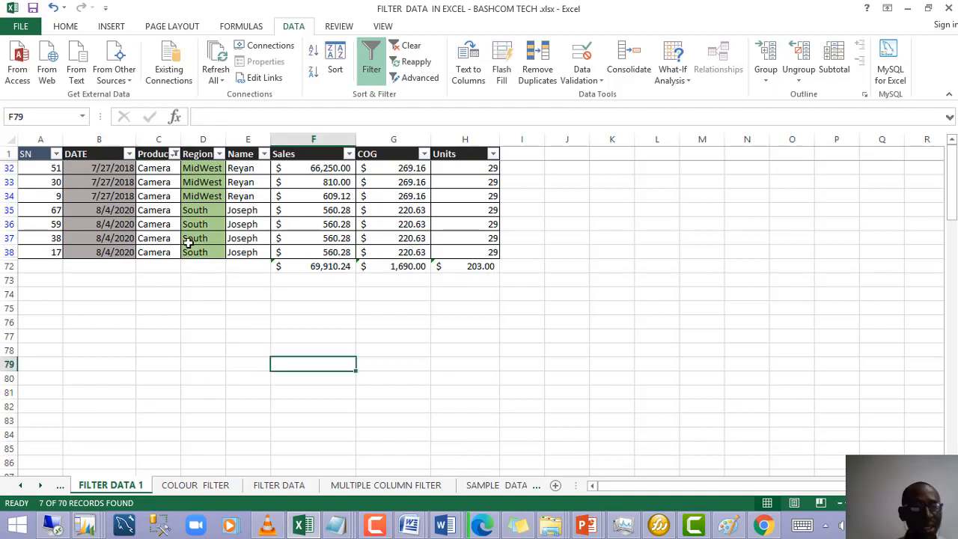
Step: Examine the regions, names, Sales, COG and Units of the filtered Camera records
click(155, 224)
drag(207, 169, 208, 254)
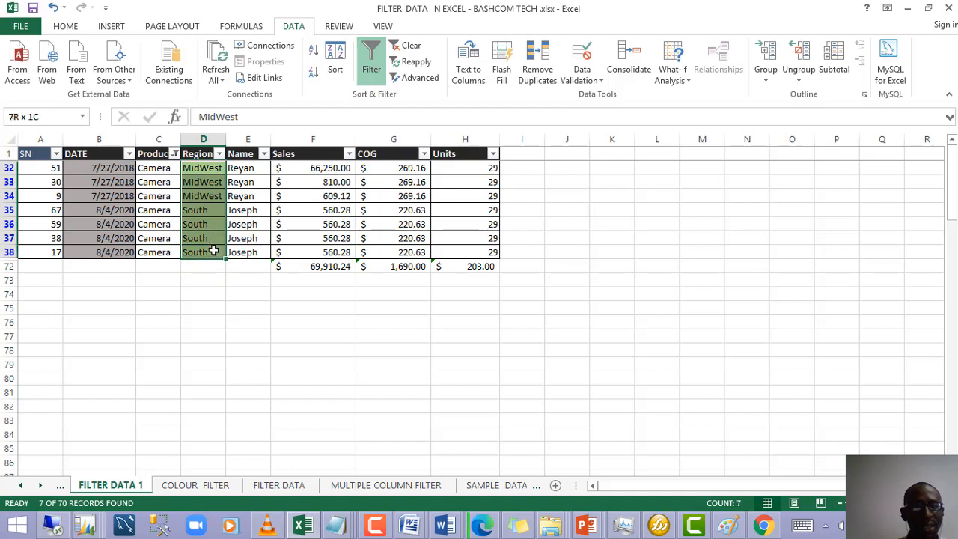
click(202, 181)
drag(203, 169, 215, 256)
drag(251, 180, 251, 268)
drag(325, 166, 330, 252)
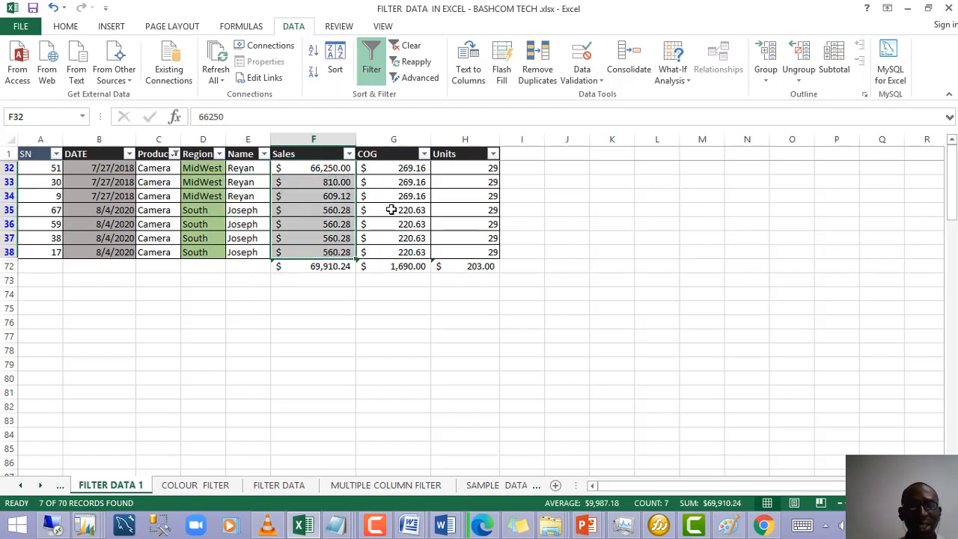
drag(390, 173, 402, 254)
drag(461, 183, 464, 238)
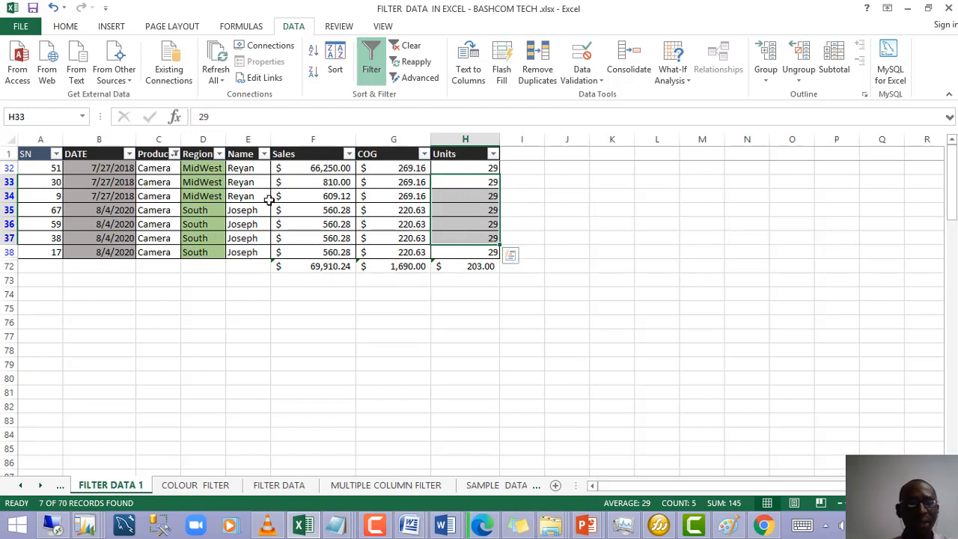
Step: Remove the Camera filter from the sales table and return to a single cell in the Name column
click(371, 60)
click(250, 350)
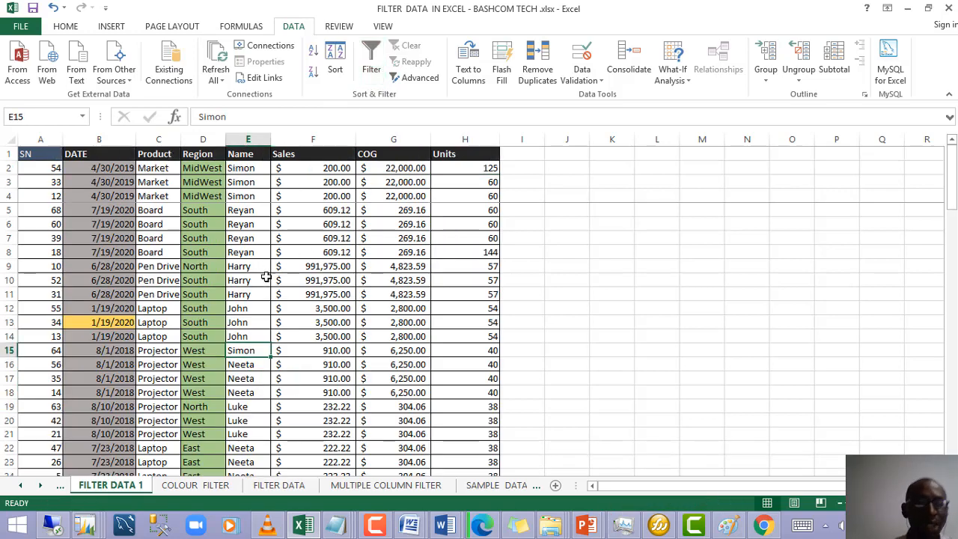
click(275, 322)
click(309, 379)
click(264, 320)
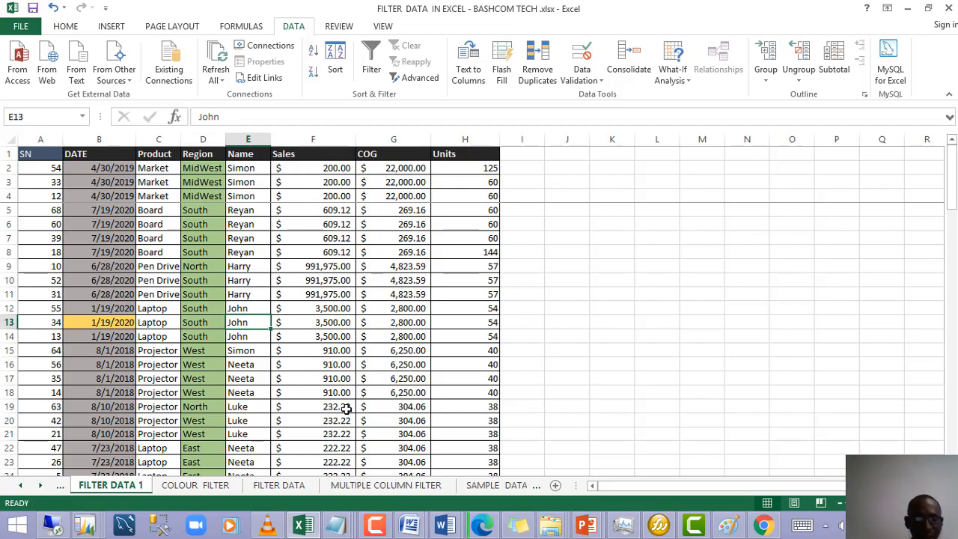
Step: Switch to the COLOUR FILTER sheet and look through its records and coloured Name cells
click(214, 485)
scroll(268, 418, down, 7)
scroll(270, 419, up, 7)
scroll(299, 408, down, 2)
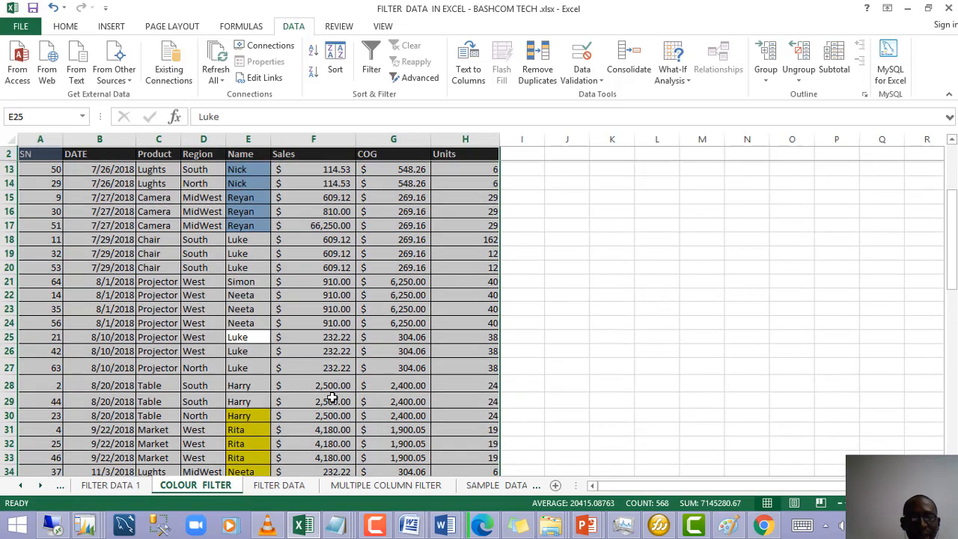
scroll(319, 400, up, 1)
click(320, 394)
scroll(321, 390, down, 20)
scroll(327, 392, up, 5)
scroll(326, 392, up, 20)
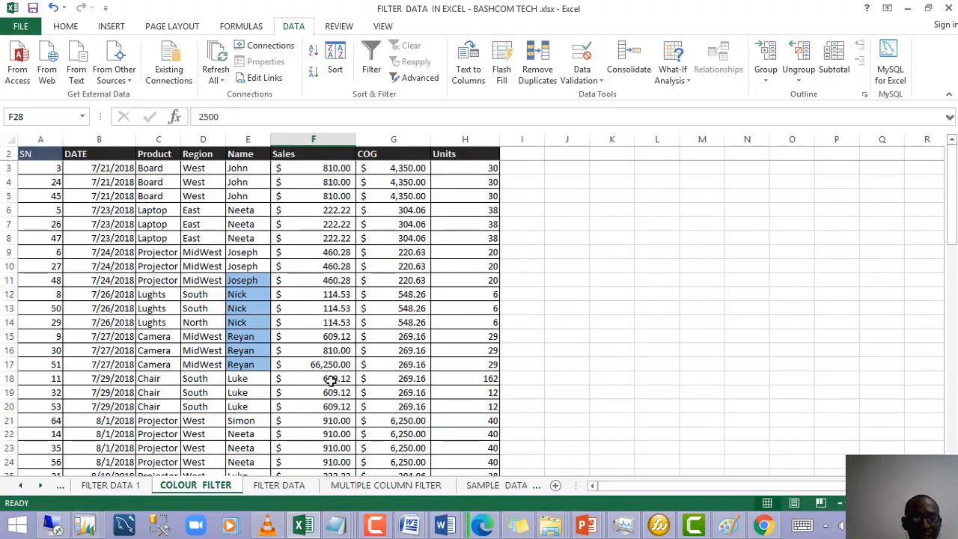
Step: Examine the blue, yellow and green cells in the Name column throughout the COLOUR FILTER table
scroll(330, 380, down, 6)
scroll(330, 381, down, 2)
scroll(333, 381, up, 8)
scroll(337, 382, down, 4)
scroll(337, 382, up, 4)
click(259, 227)
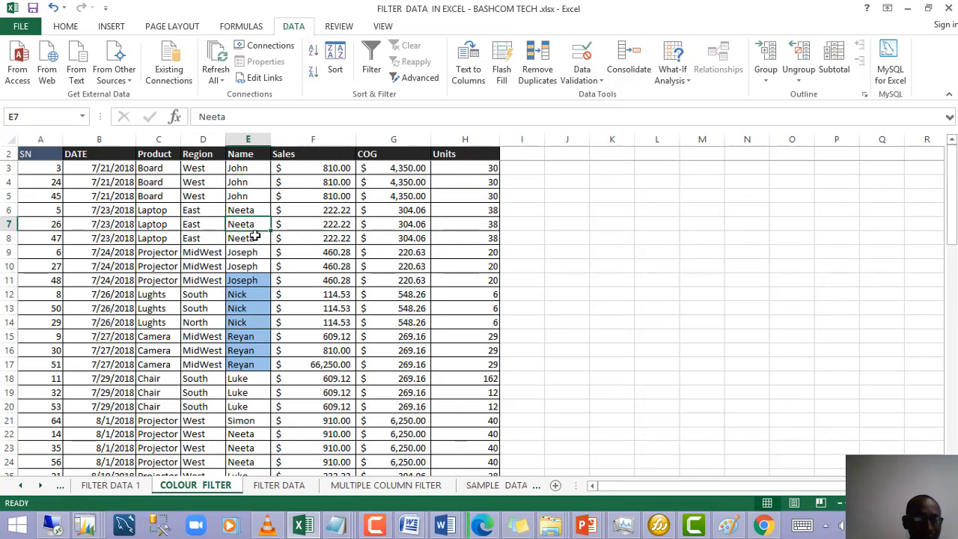
click(268, 320)
scroll(269, 318, down, 6)
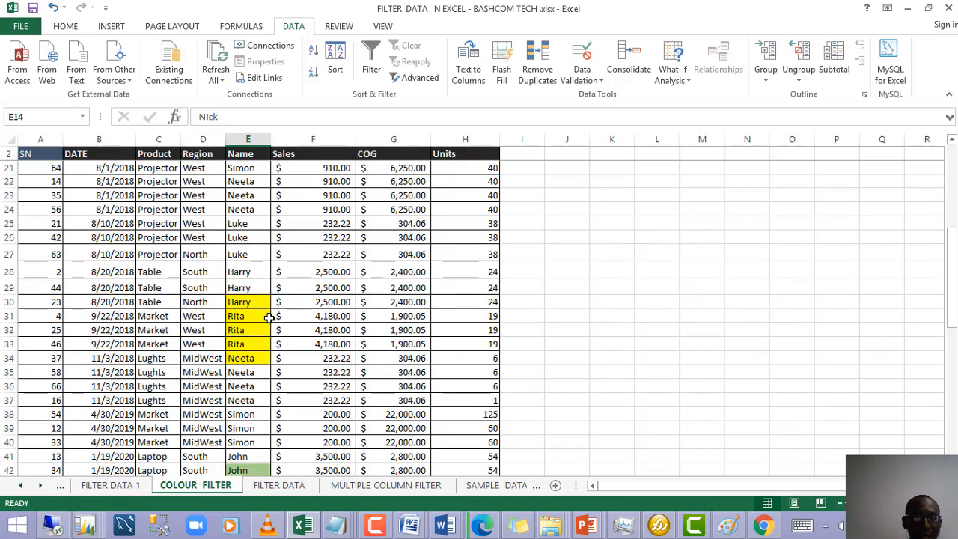
click(258, 327)
scroll(258, 327, down, 5)
click(258, 322)
scroll(269, 314, up, 11)
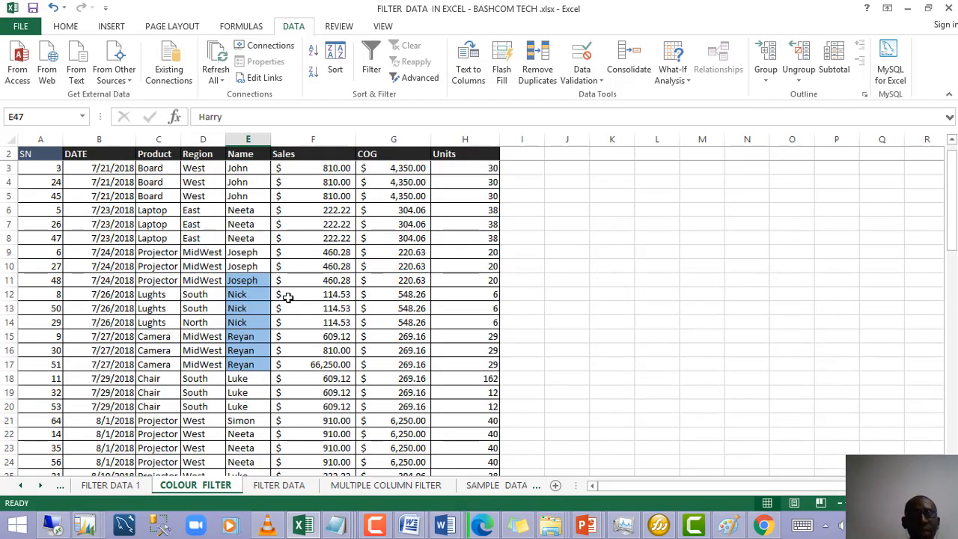
click(302, 293)
Step: Turn on the header filter for the table and filter the Name column by the yellow cell colour
click(197, 283)
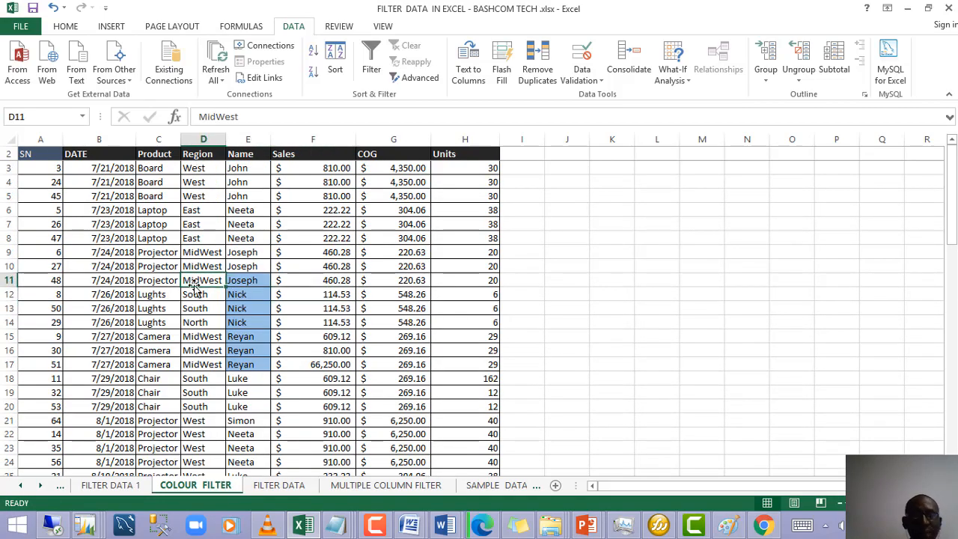
click(371, 58)
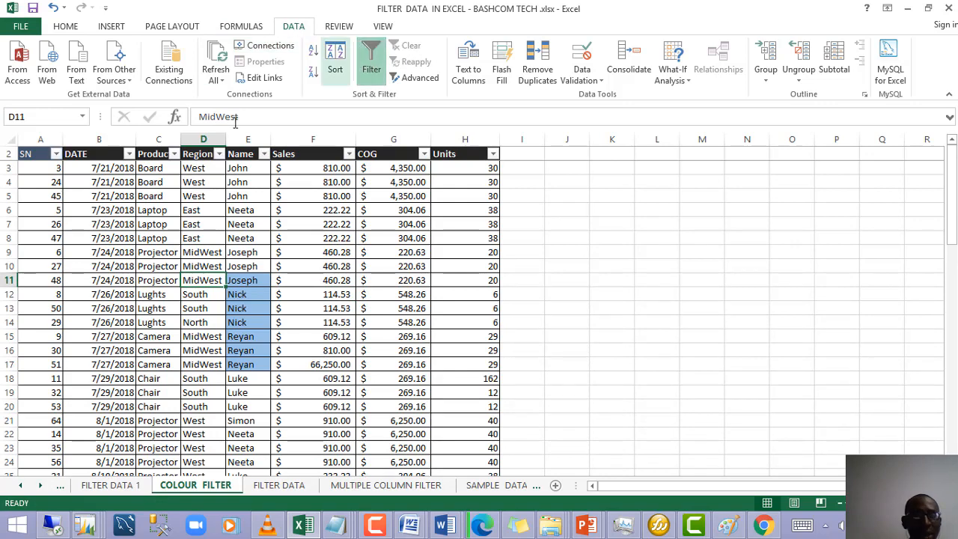
click(263, 154)
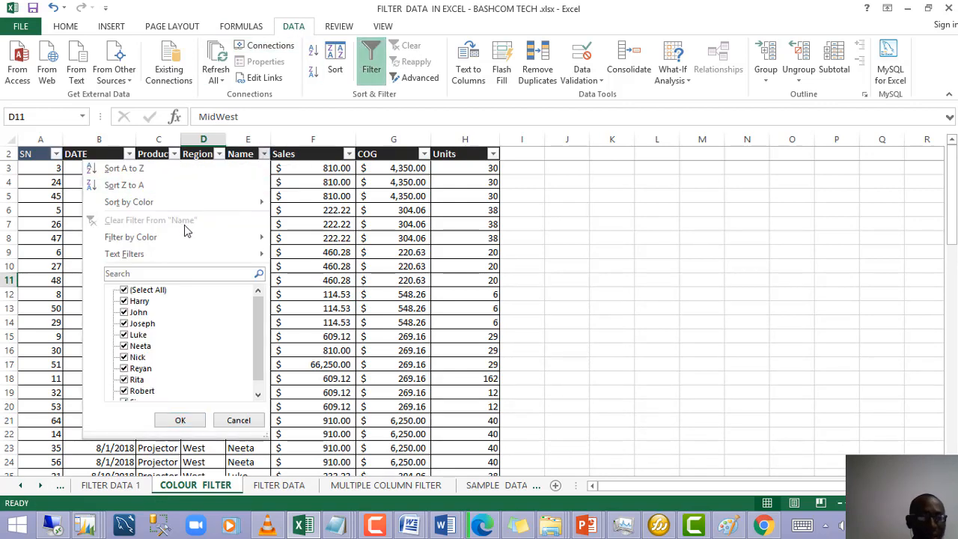
click(274, 168)
click(264, 154)
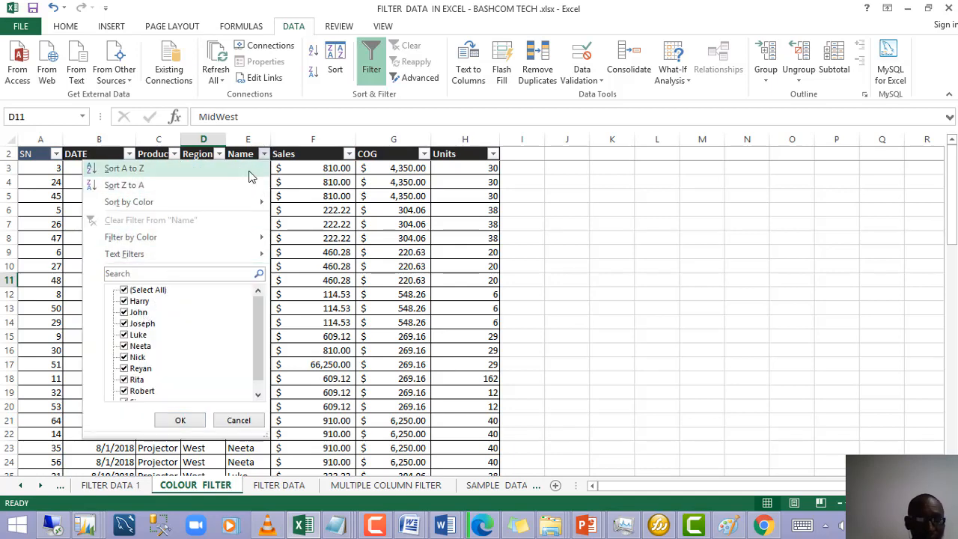
click(137, 291)
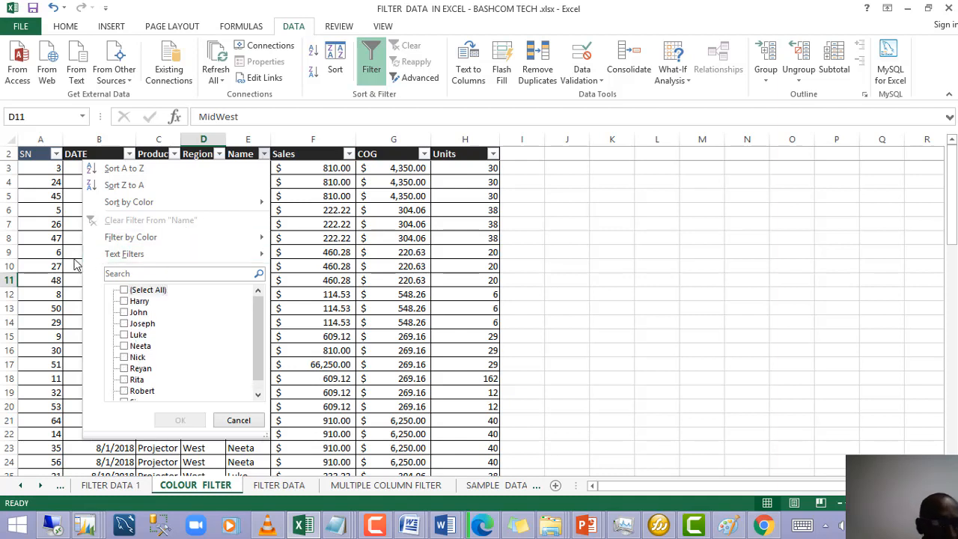
mouse_move(124, 242)
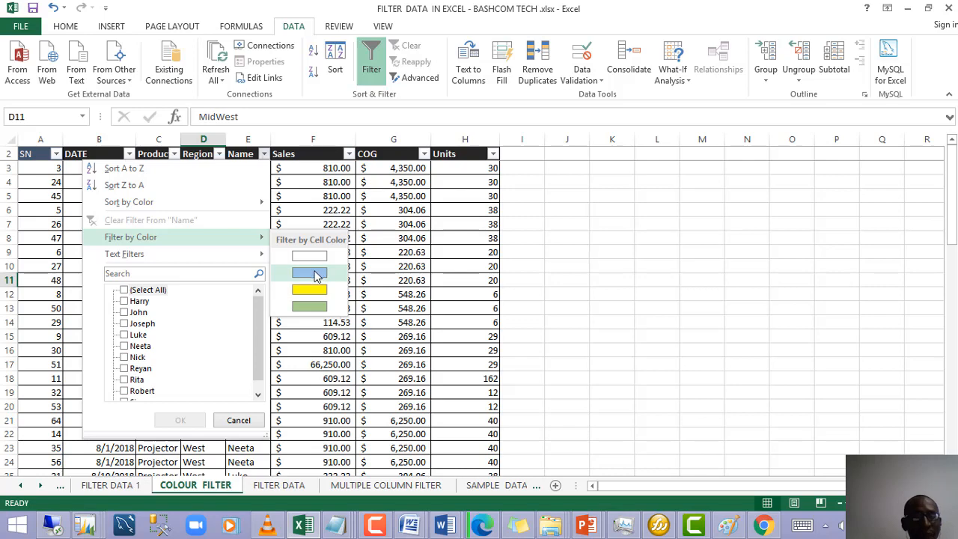
click(307, 291)
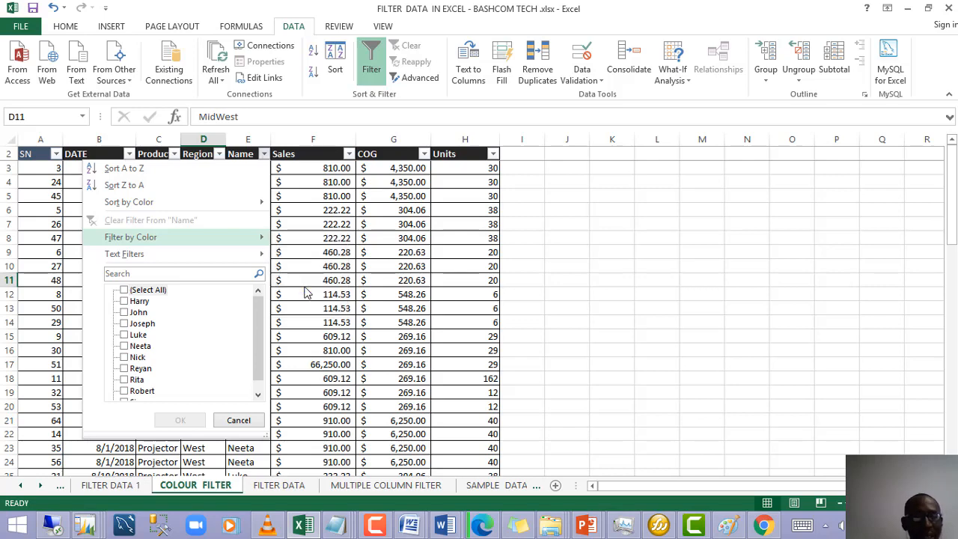
Step: Examine the yellow-filtered records across all columns, then their coloured Name cells
click(219, 196)
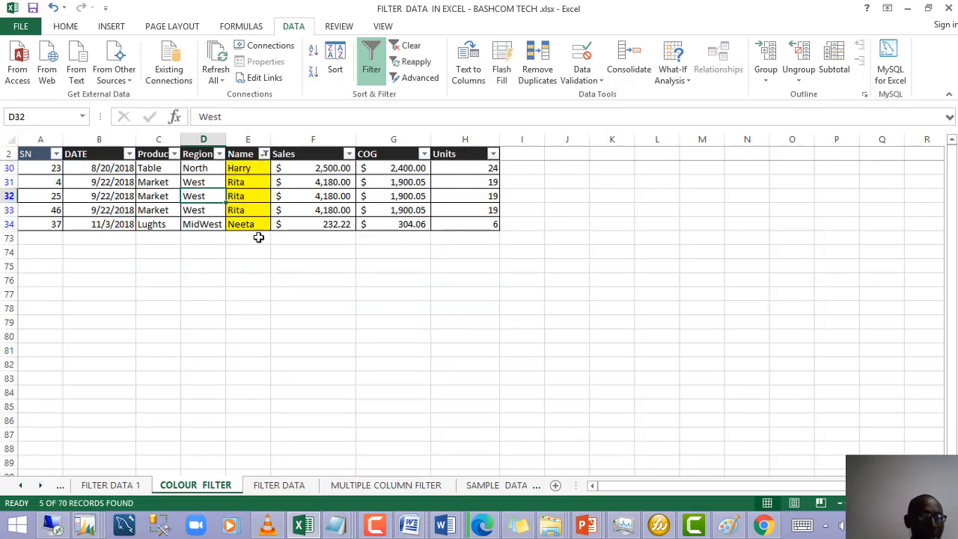
drag(43, 154, 470, 224)
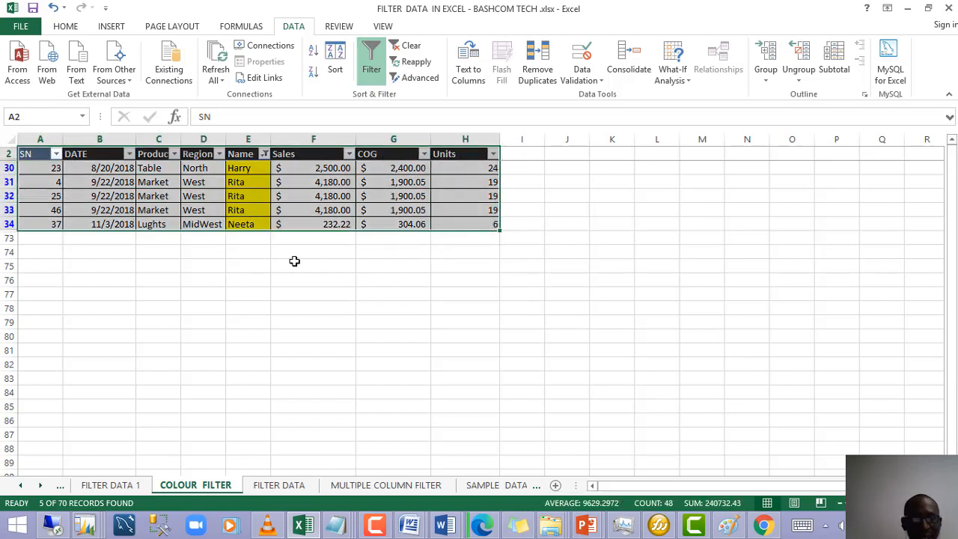
click(280, 259)
drag(251, 169, 263, 227)
click(243, 195)
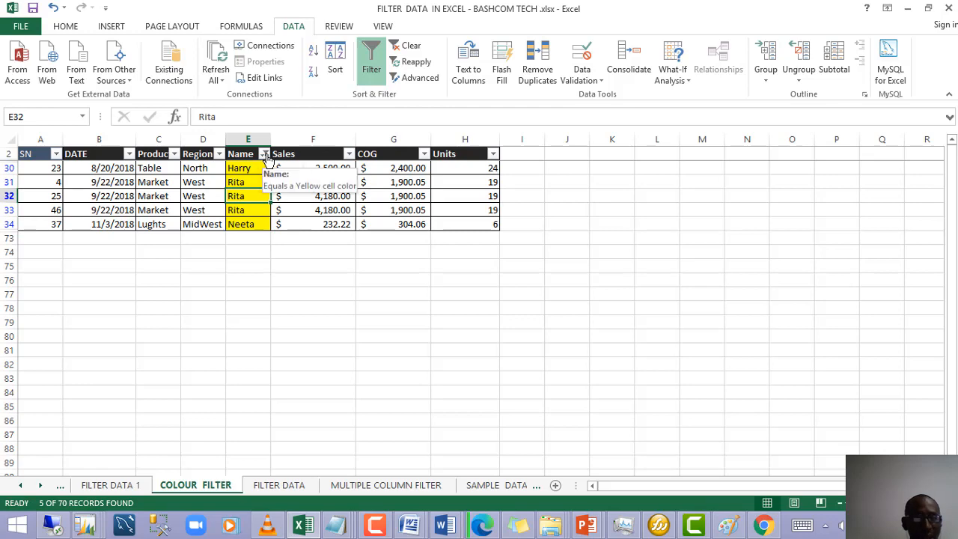
Step: Change the Name column's colour filter to blue and look through the matching records
click(265, 155)
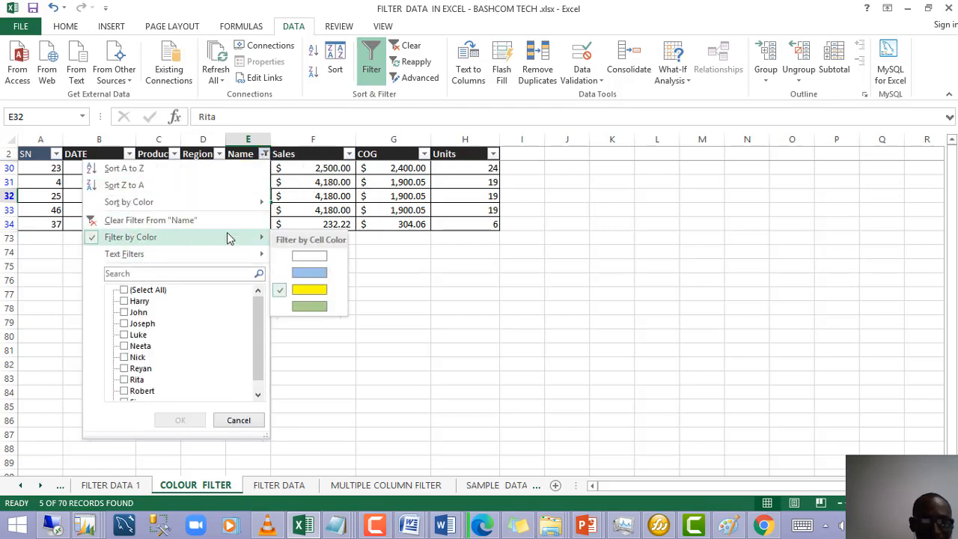
click(310, 273)
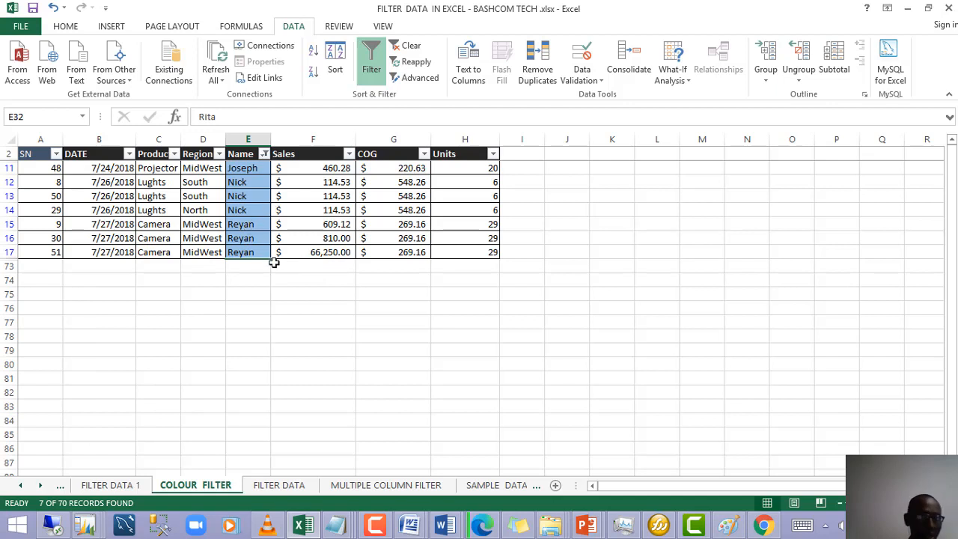
click(274, 264)
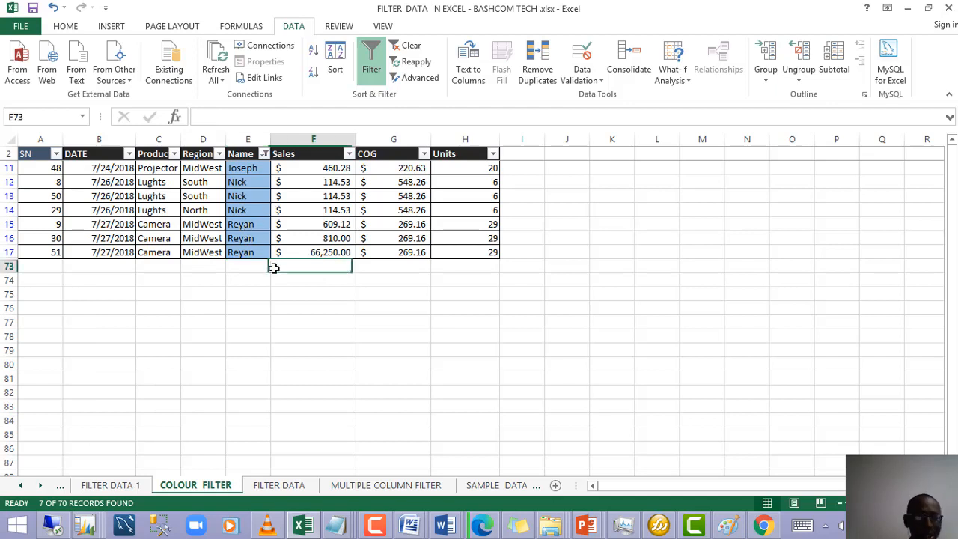
click(261, 168)
click(251, 185)
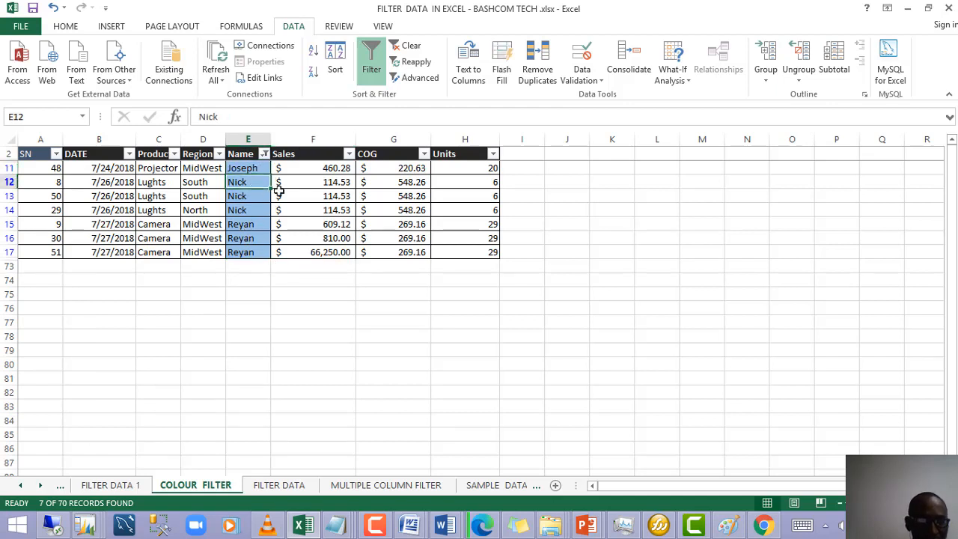
click(261, 238)
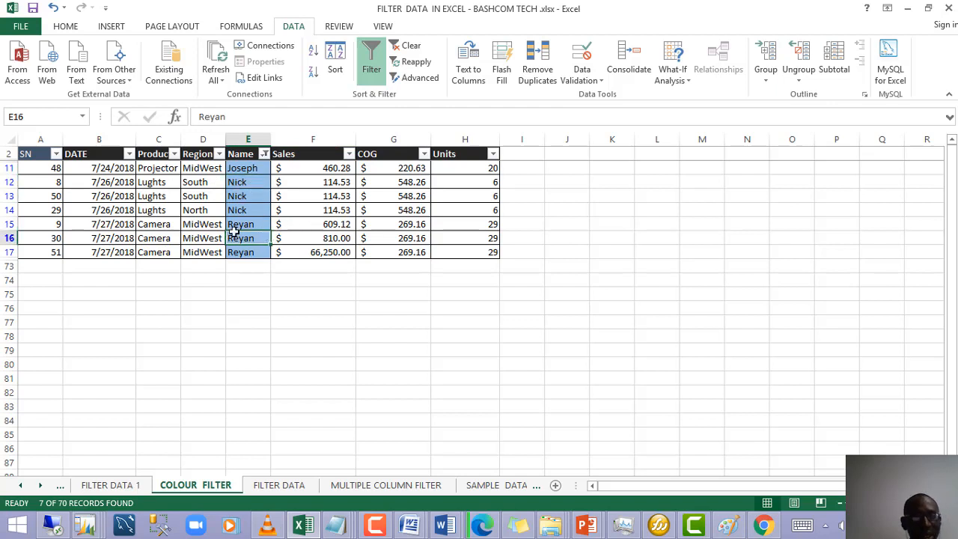
drag(251, 171, 255, 225)
click(309, 209)
click(264, 174)
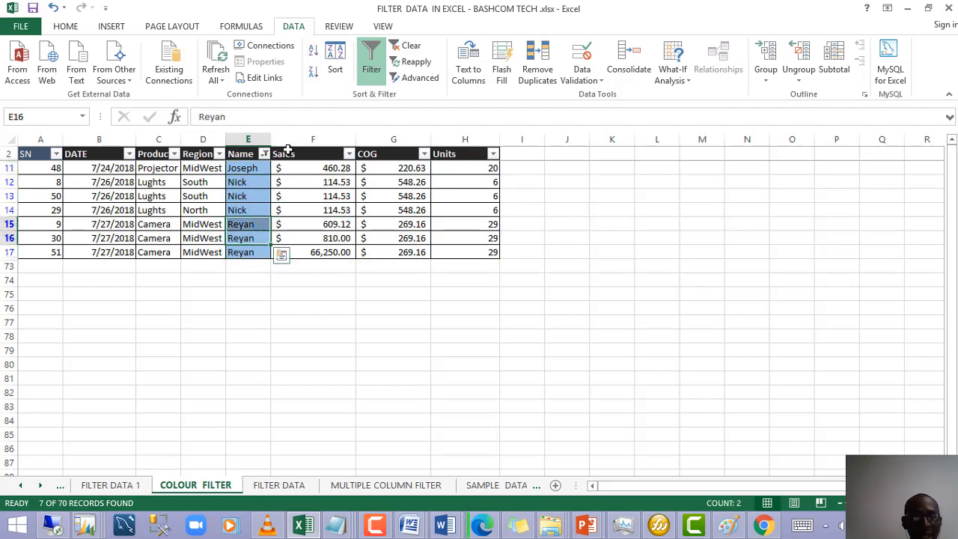
Step: Remove the blue colour filter by turning off the header filter, and look through the full table
click(372, 68)
click(262, 275)
scroll(262, 314, down, 15)
scroll(262, 322, up, 15)
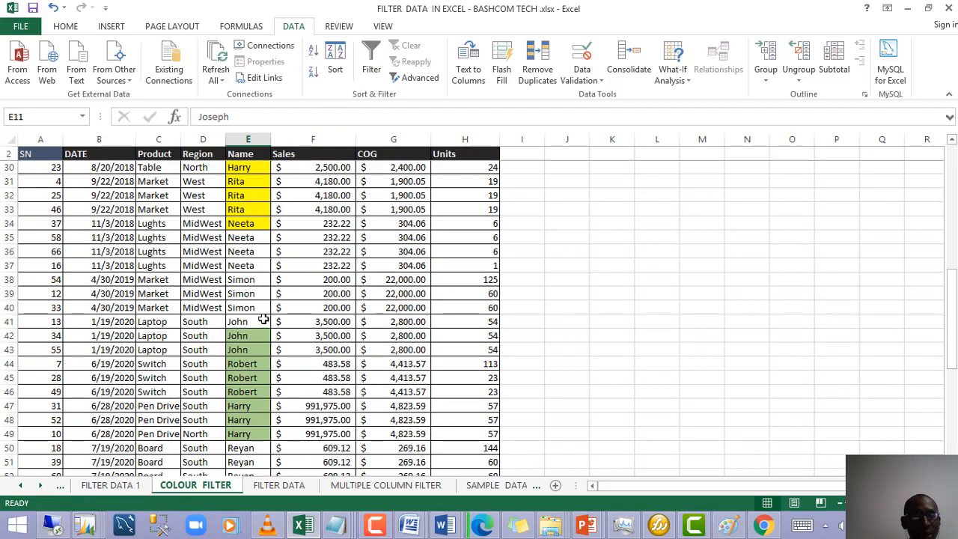
Step: Turn the header filter back on and filter the Name column by the green cell colour
click(213, 294)
click(372, 61)
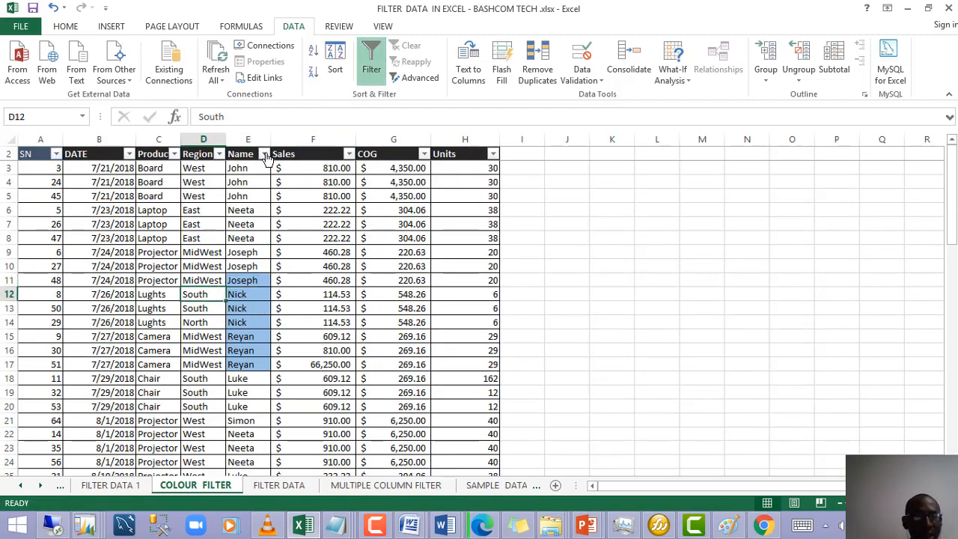
click(263, 155)
click(134, 292)
mouse_move(154, 241)
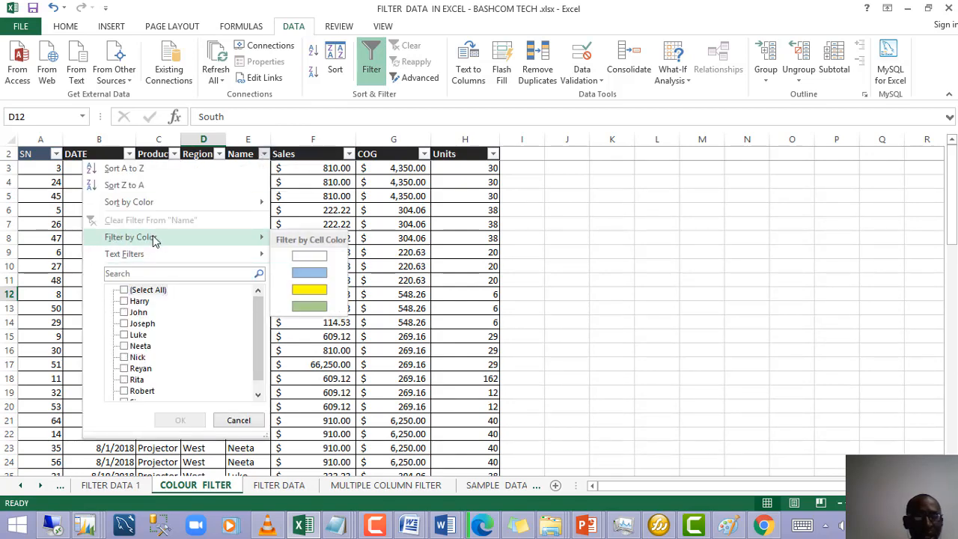
click(310, 305)
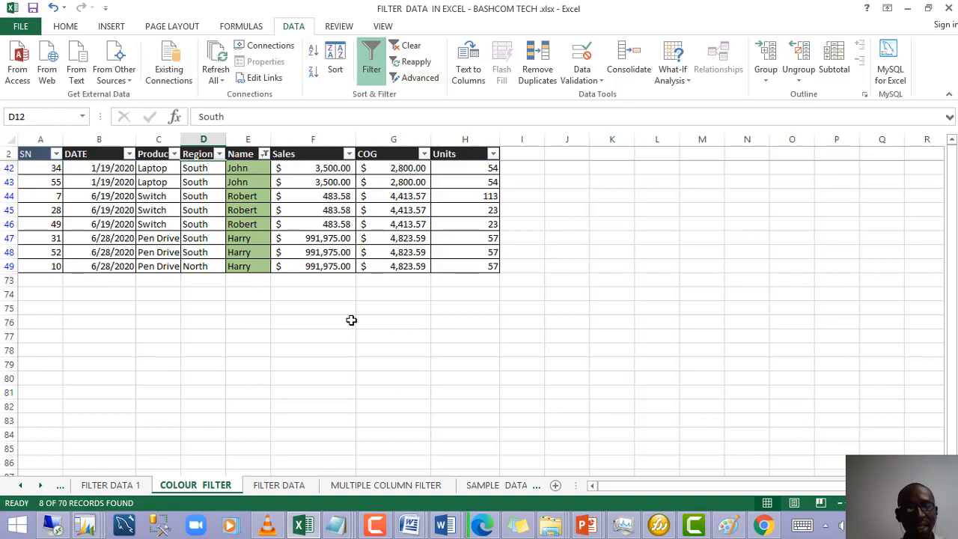
click(289, 238)
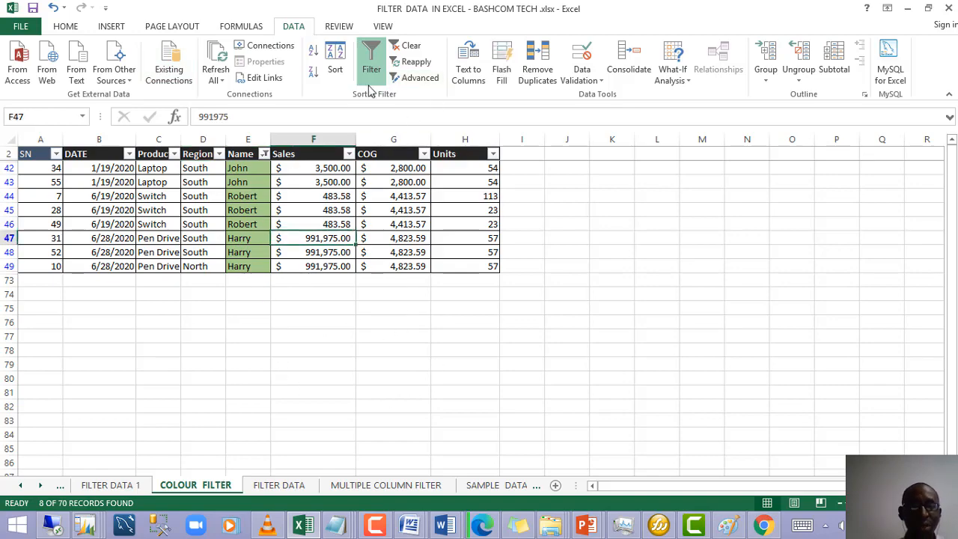
Step: Turn off the header filter to clear the green selection and review the table's full set of records
click(372, 60)
scroll(284, 269, down, 6)
scroll(291, 247, up, 6)
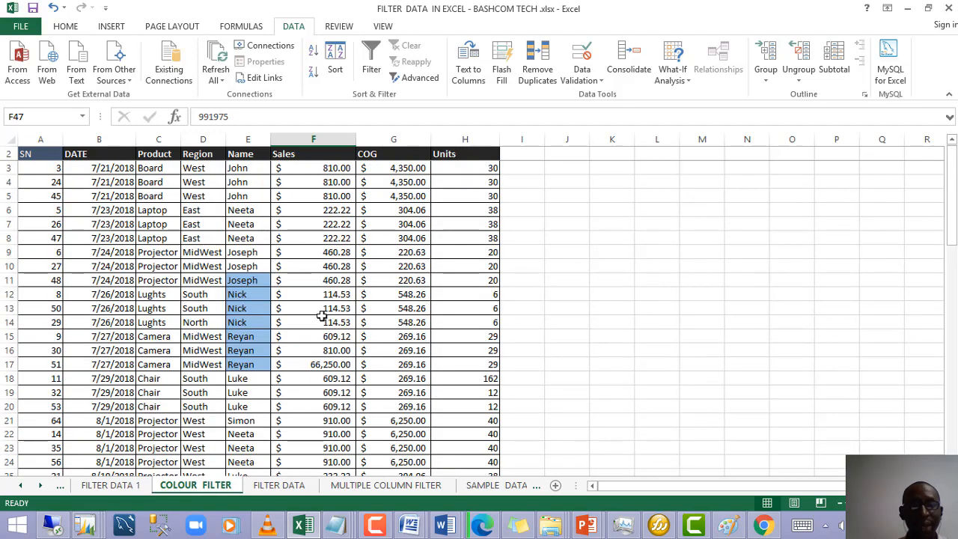
click(303, 238)
click(236, 320)
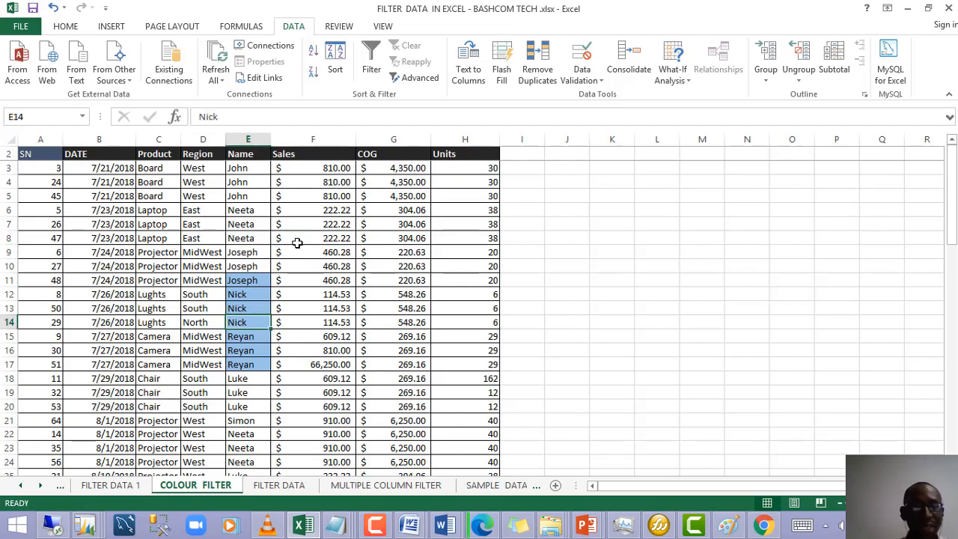
scroll(315, 240, down, 6)
scroll(321, 240, up, 6)
scroll(325, 241, down, 1)
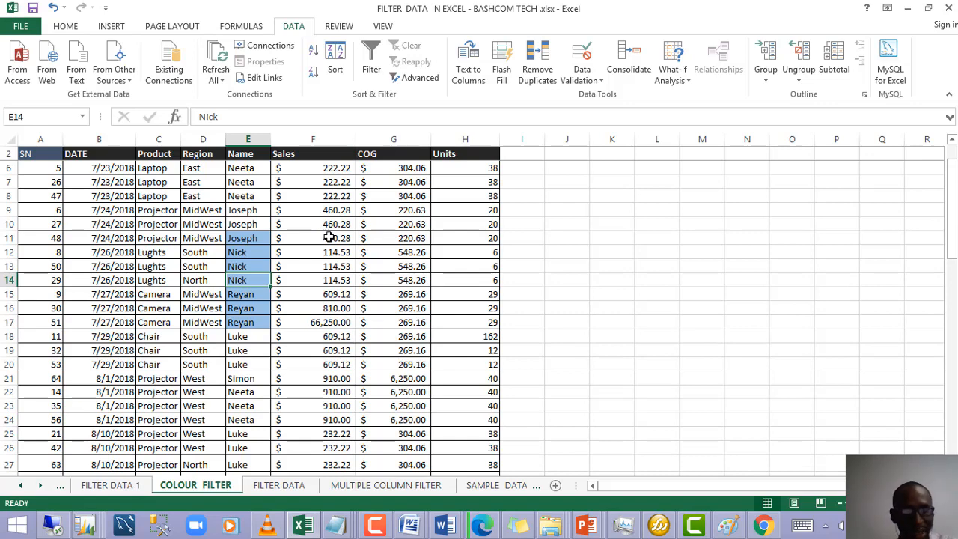
Step: Switch to the PowerPoint presentation on filtering data in Excel and start the slide show from slide 5
key(alt+Tab)
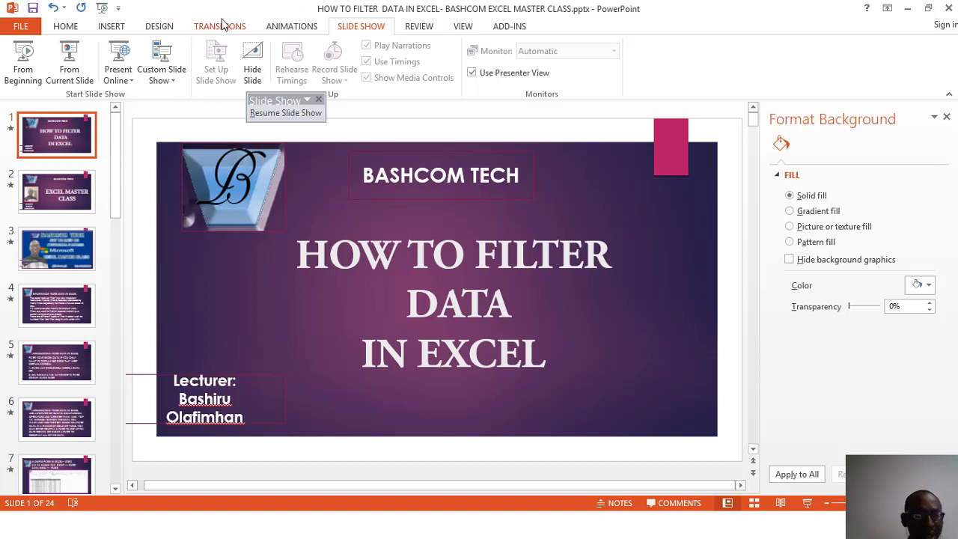
key(Down)
key(Down)
key(Down)
key(Down)
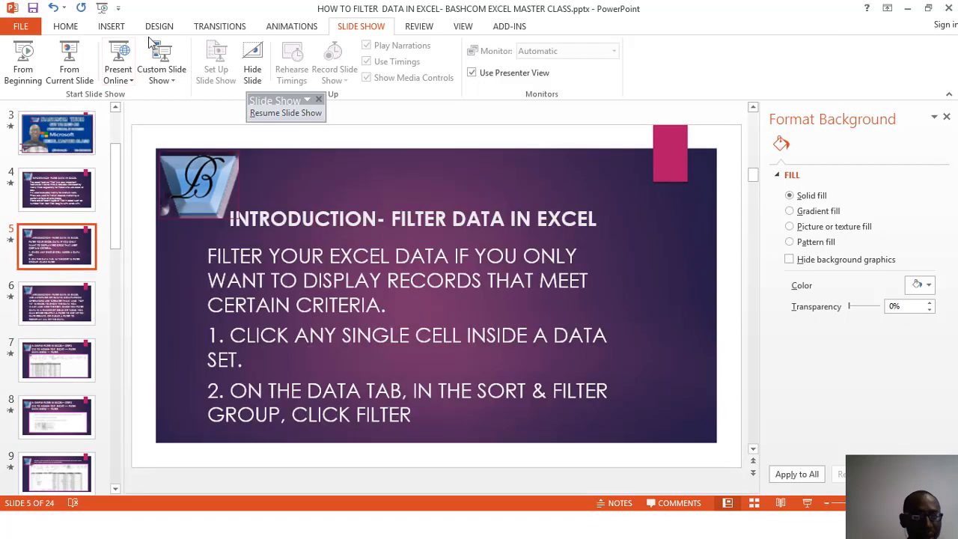
click(69, 69)
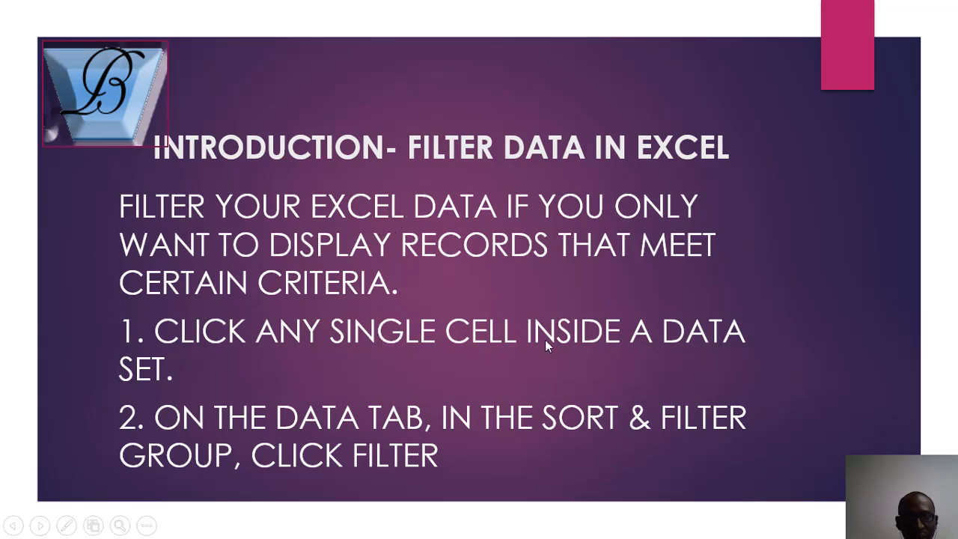
Step: Go through the introduction and simple-filter slides up to the slide on unselecting all regions
click(364, 337)
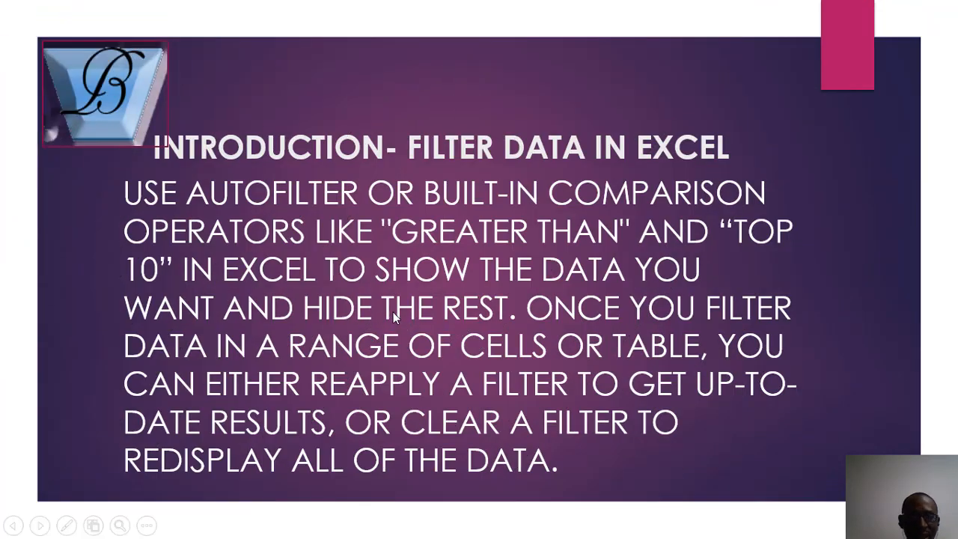
click(396, 311)
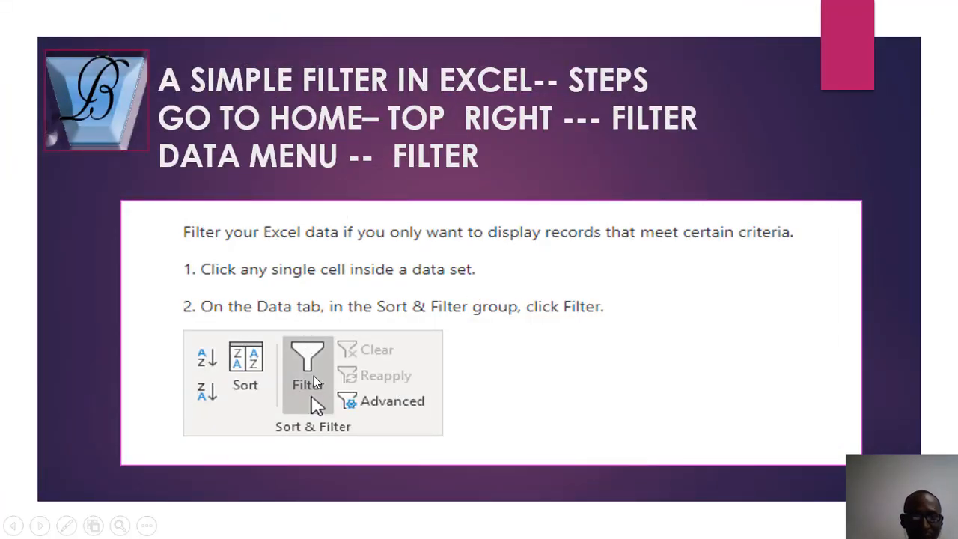
key(Right)
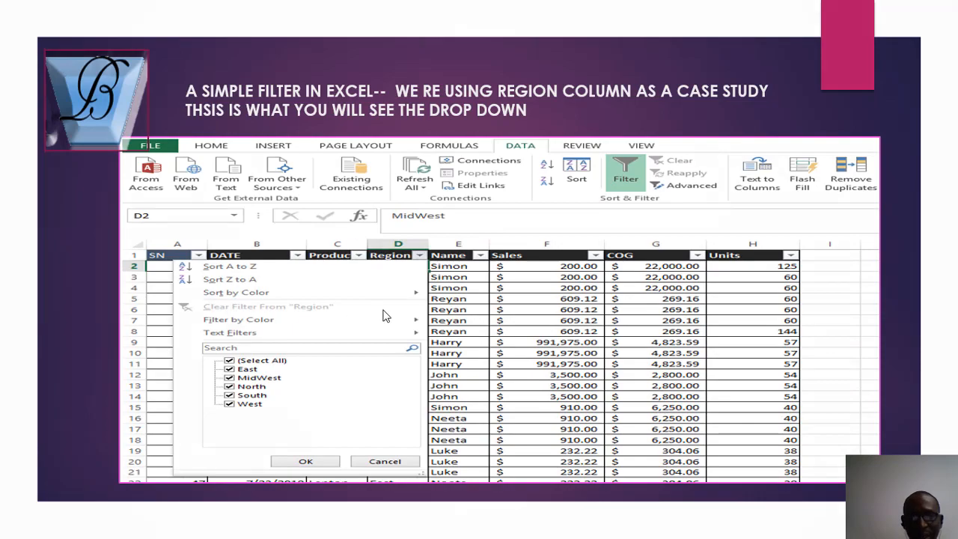
key(Left)
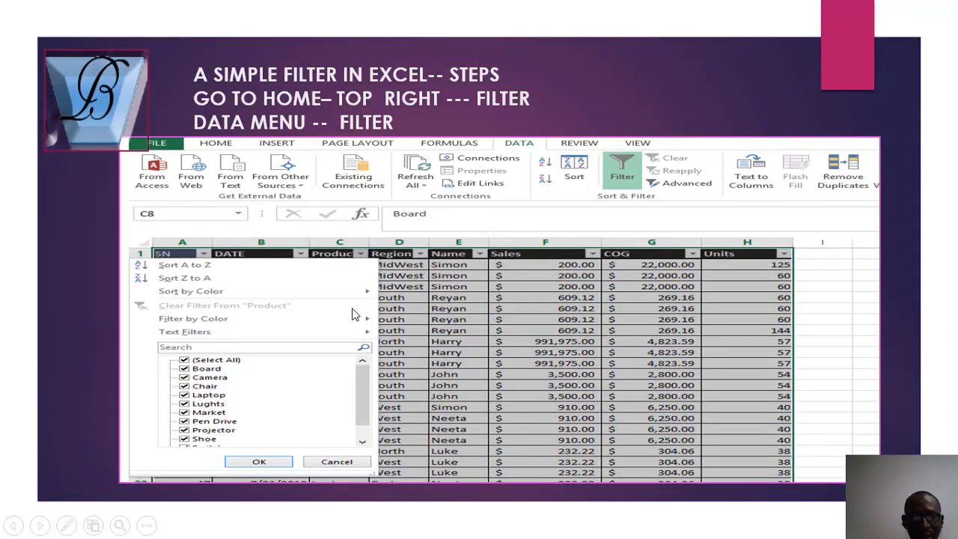
key(Right)
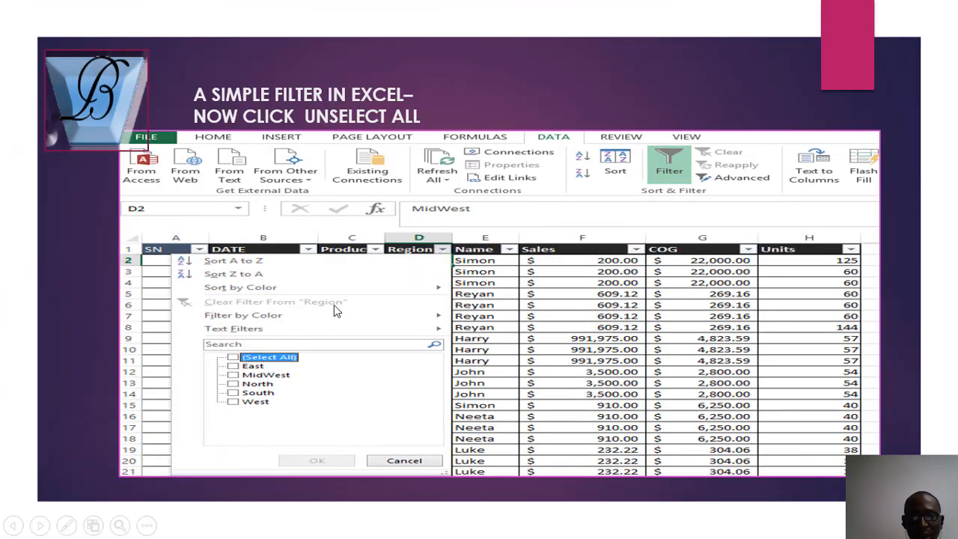
Step: Advance to the slide on selecting only the North region and end the slide show there
key(Right)
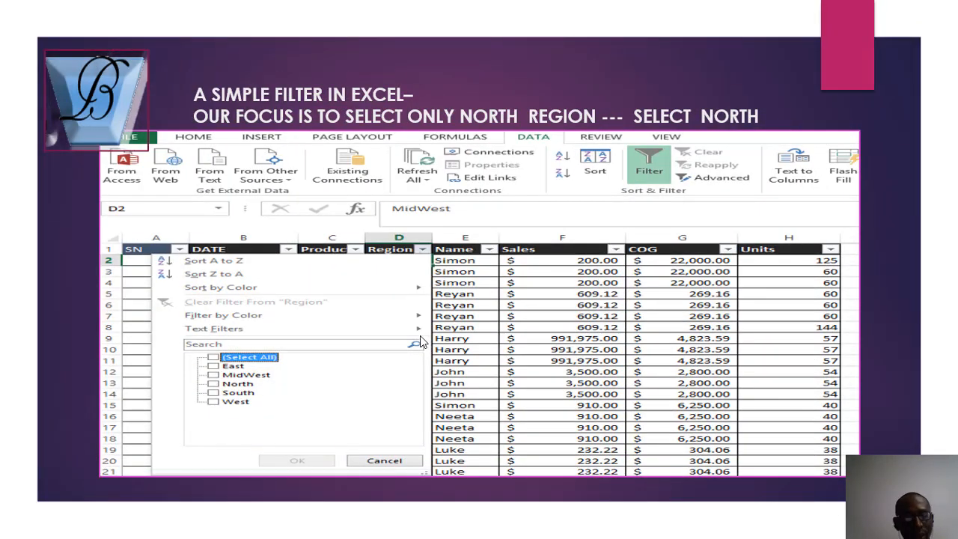
key(Escape)
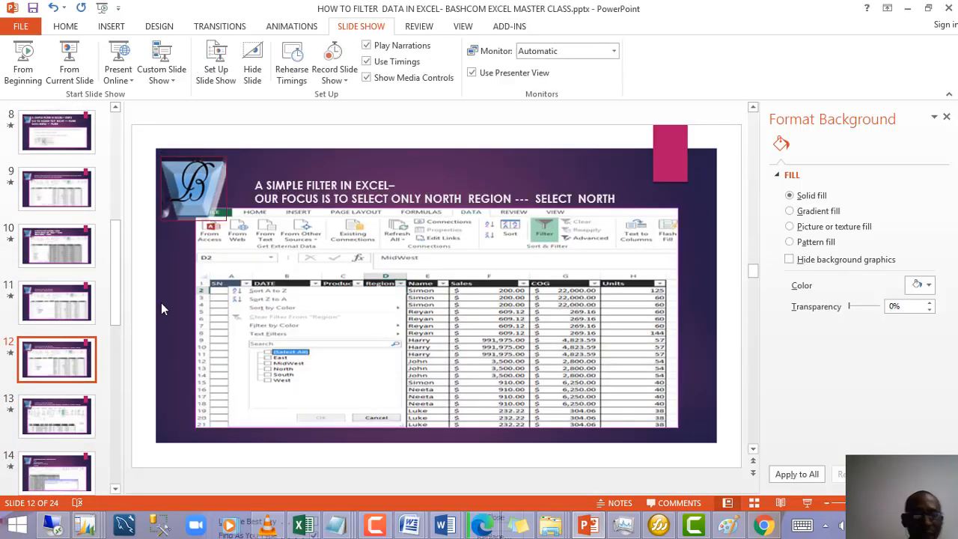
Step: Look through the slides after the North region one, up to slide 18 on carrying out a color filter
scroll(78, 316, down, 6)
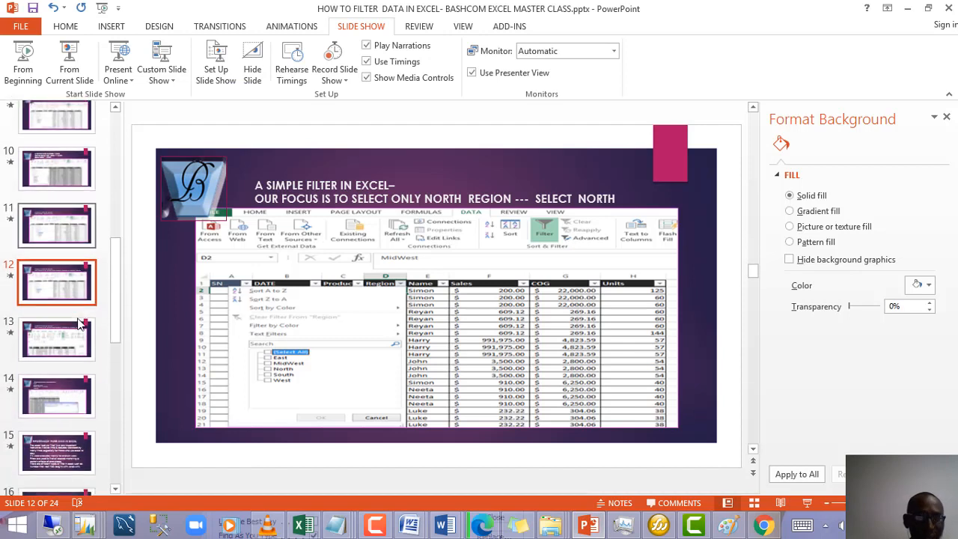
scroll(75, 315, up, 3)
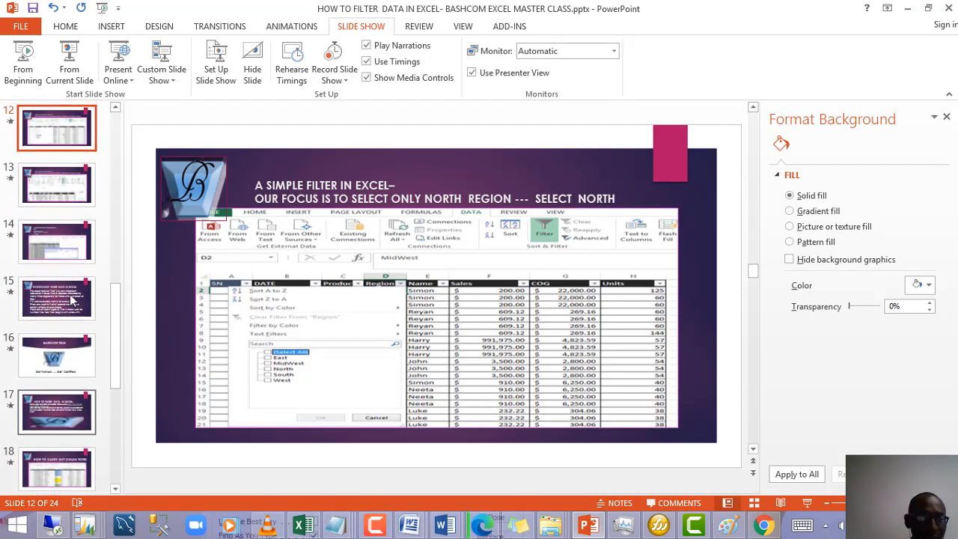
scroll(57, 312, up, 1)
click(58, 247)
click(60, 299)
click(62, 365)
scroll(60, 364, down, 1)
click(59, 365)
click(52, 410)
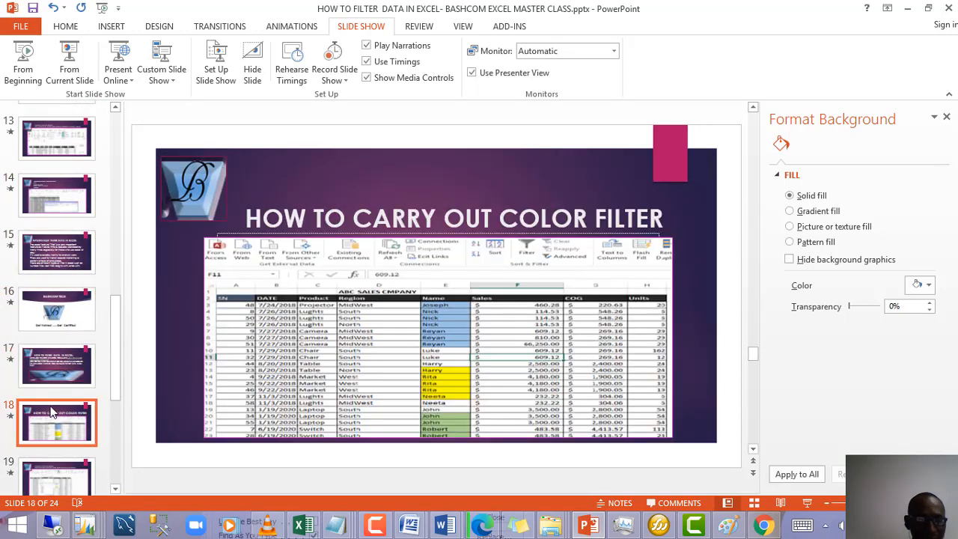
Step: Go back through the slides from 17 to slide 12 on selecting the North region
click(58, 365)
click(58, 309)
click(59, 252)
click(61, 198)
click(60, 149)
scroll(57, 167, up, 2)
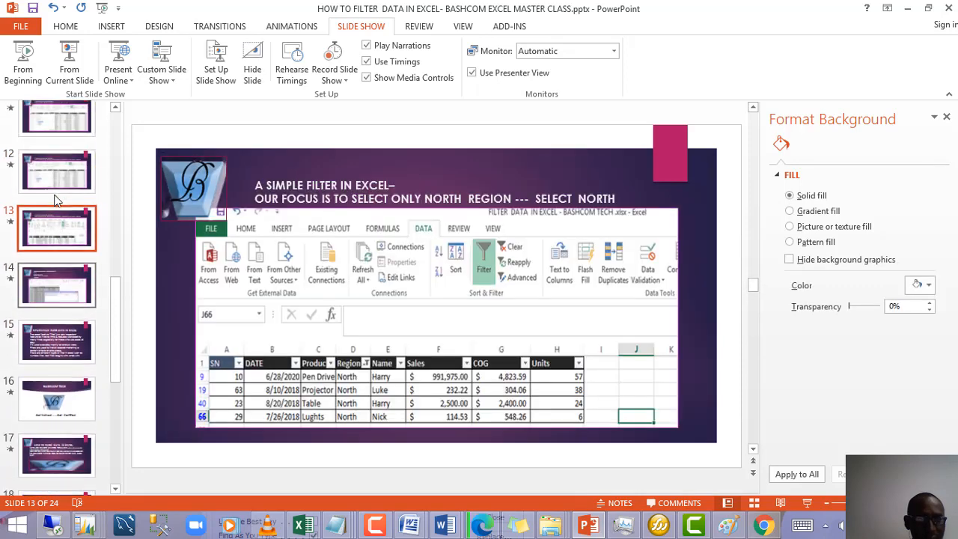
click(54, 168)
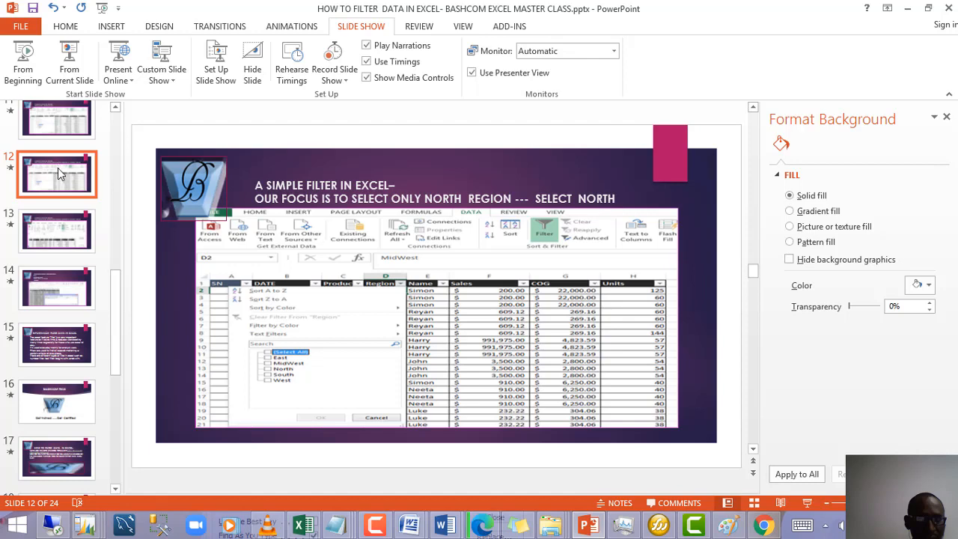
Step: Open slide 23 with the exercise on single, multiple and colour filtering
scroll(75, 292, down, 8)
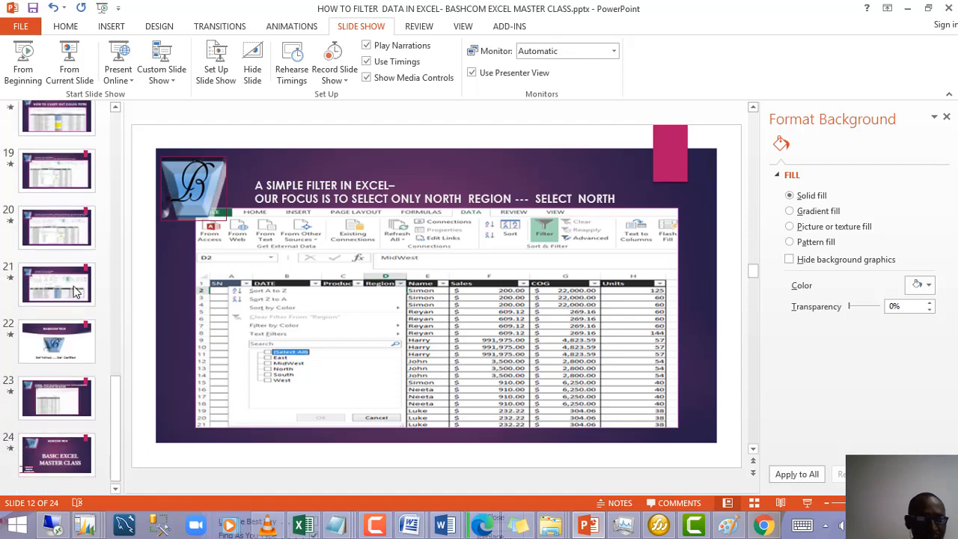
scroll(75, 292, up, 1)
click(56, 365)
click(49, 425)
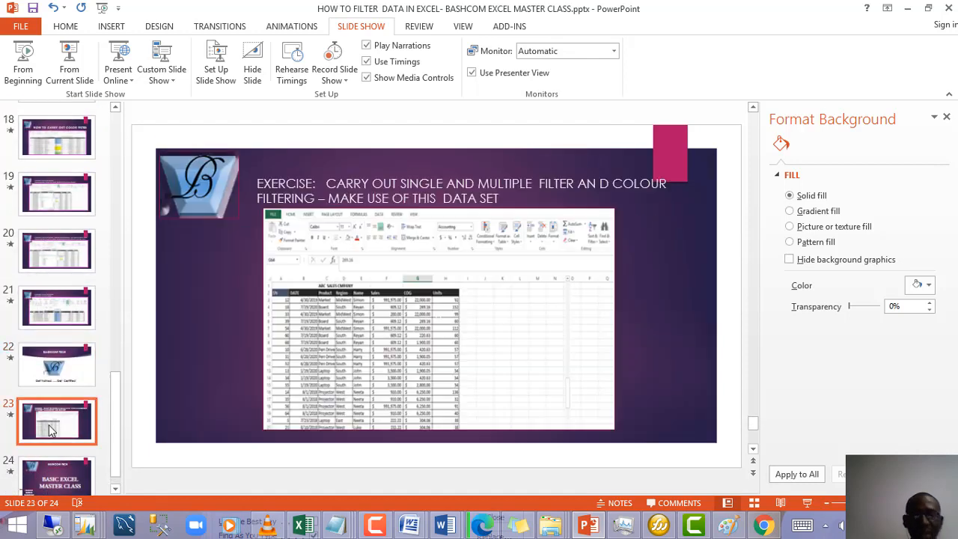